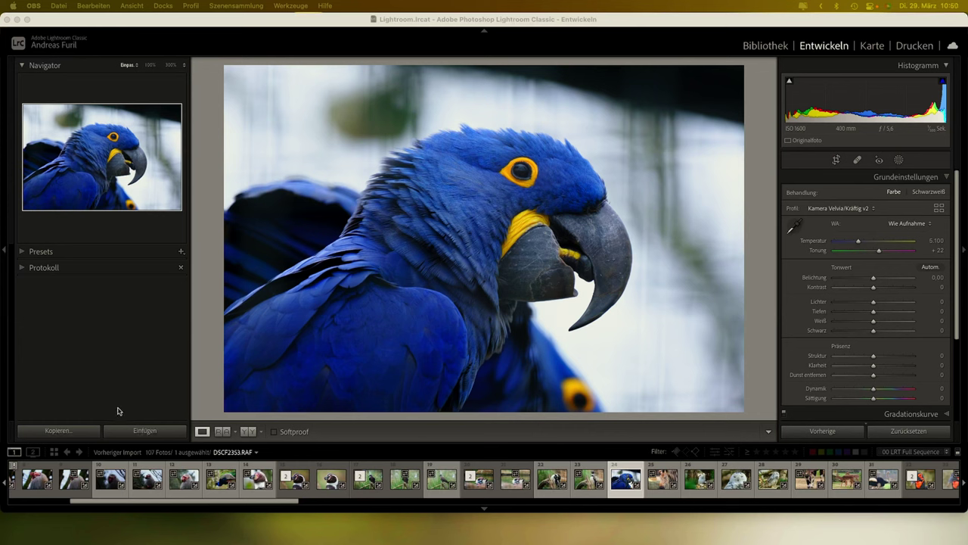
- Leave Develop for the Library module and show the previous import as a thumbnail grid
scroll(266, 483, up, 2)
scroll(267, 483, up, 2)
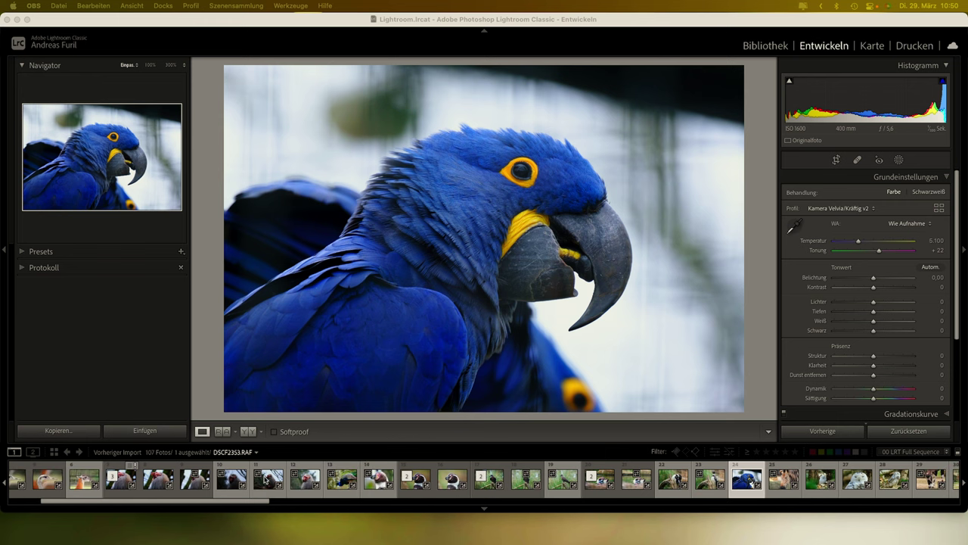
scroll(266, 482, up, 2)
scroll(265, 481, up, 2)
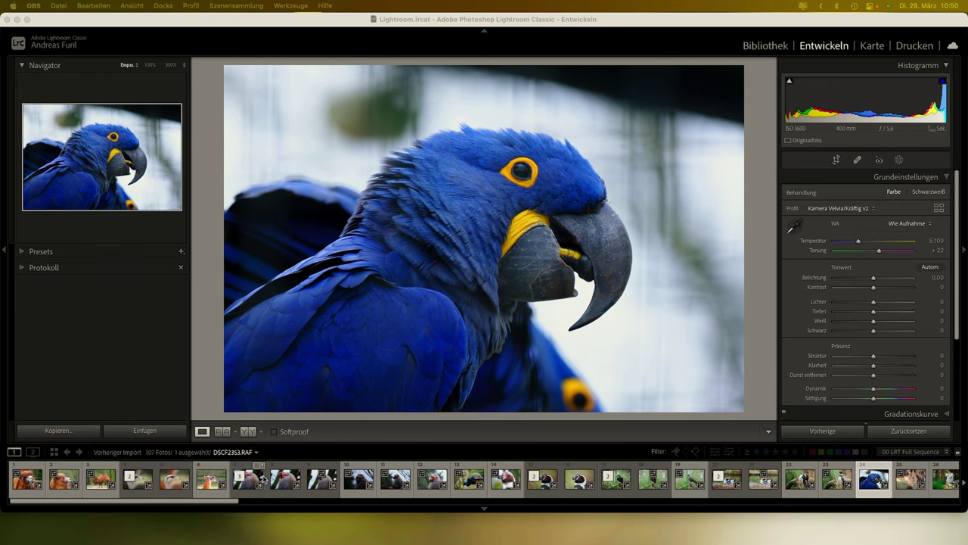
scroll(263, 478, down, 1)
scroll(262, 478, down, 1)
scroll(262, 478, down, 1)
scroll(262, 478, down, 2)
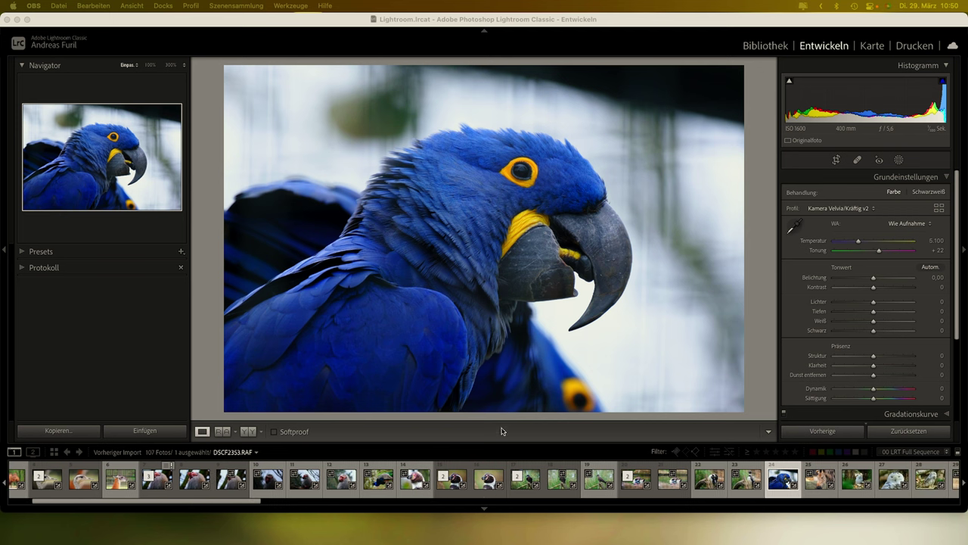
click(767, 44)
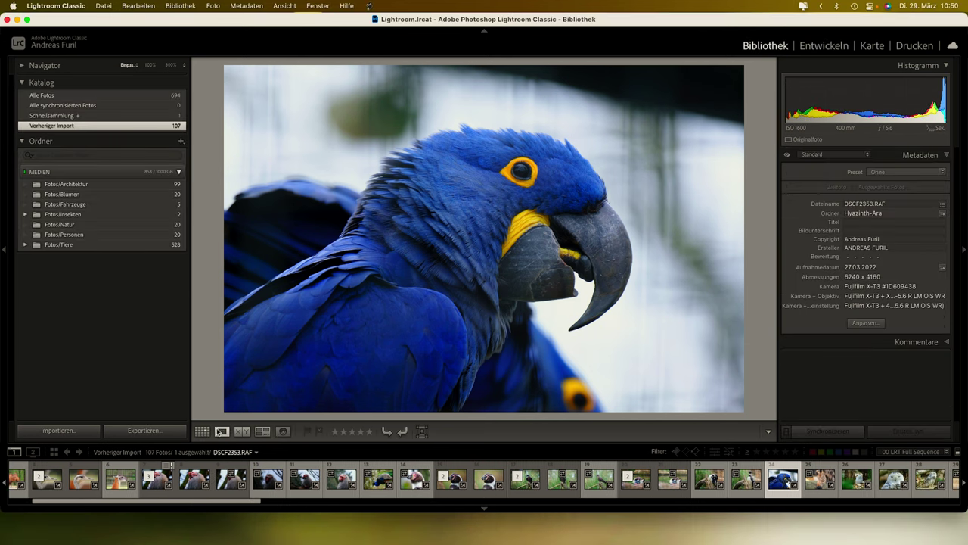
click(202, 432)
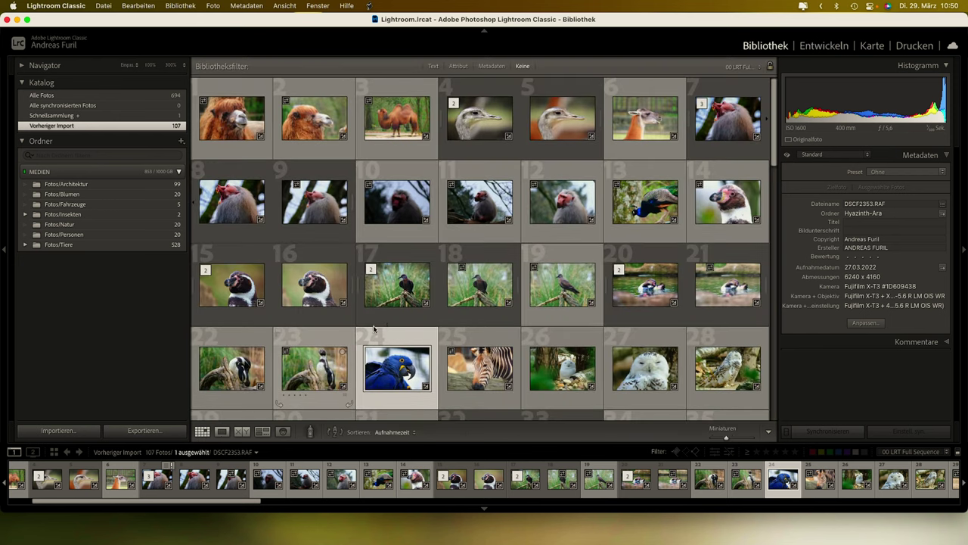
- Scroll through the 107 thumbnails of the Vorheriger Import collection
scroll(593, 241, down, 3)
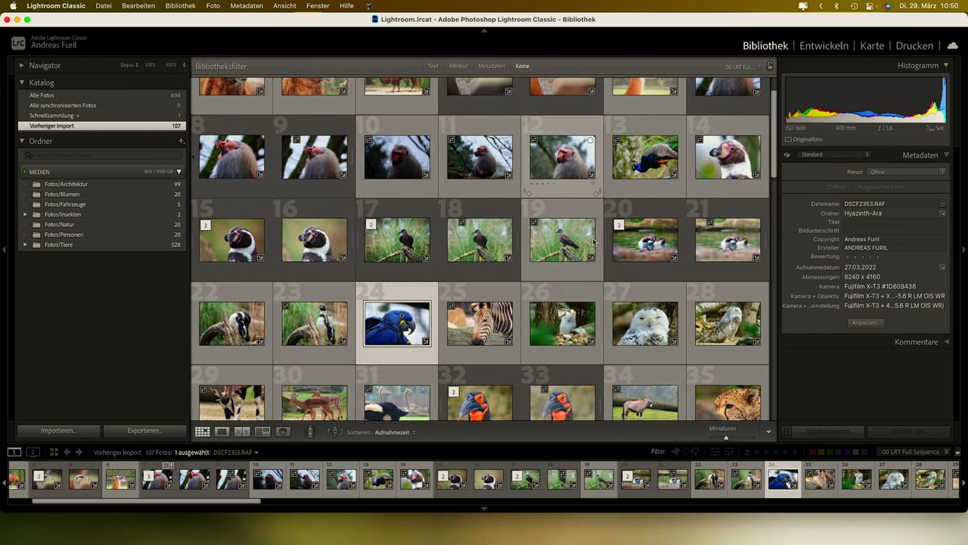
scroll(594, 242, down, 2)
scroll(594, 241, down, 1)
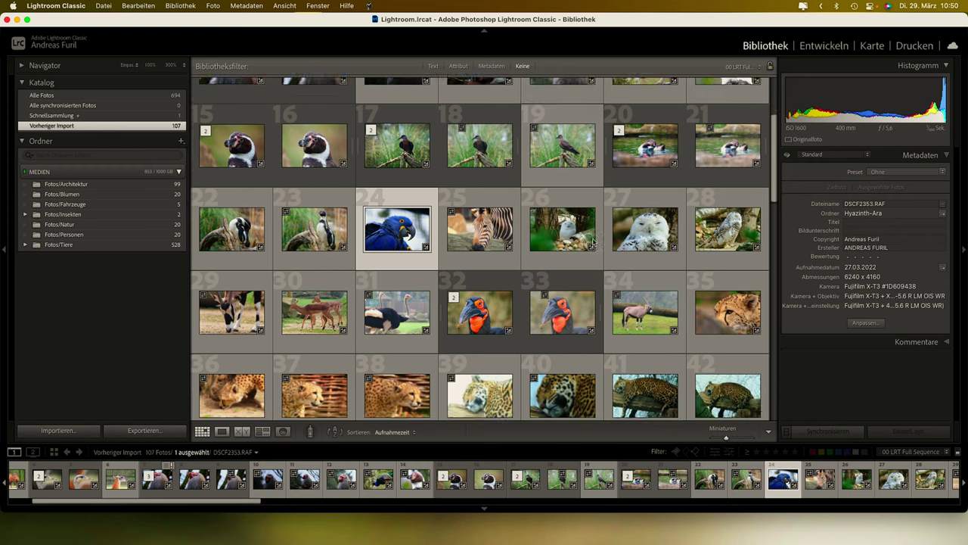
scroll(594, 241, down, 1)
scroll(594, 241, down, 2)
scroll(594, 241, down, 1)
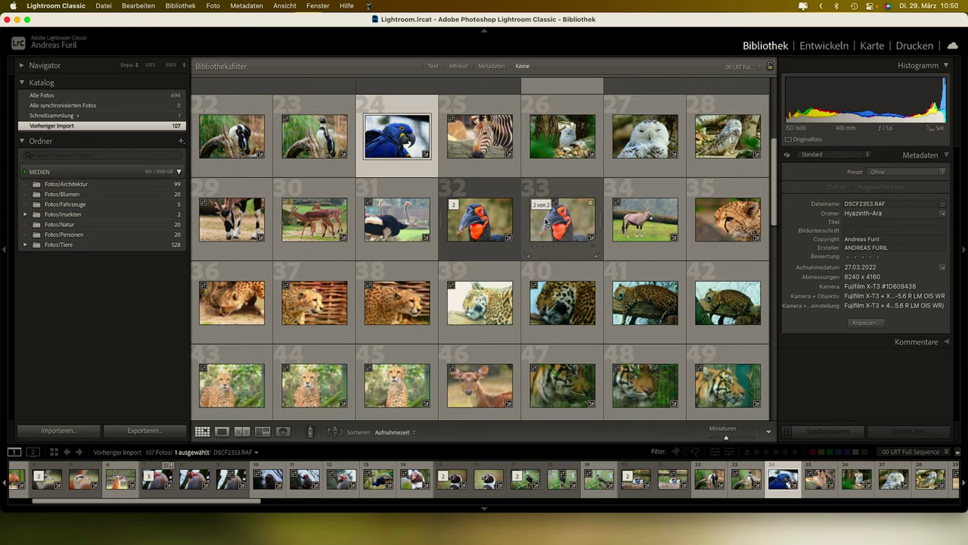
scroll(598, 242, down, 2)
scroll(598, 242, down, 3)
scroll(598, 242, down, 4)
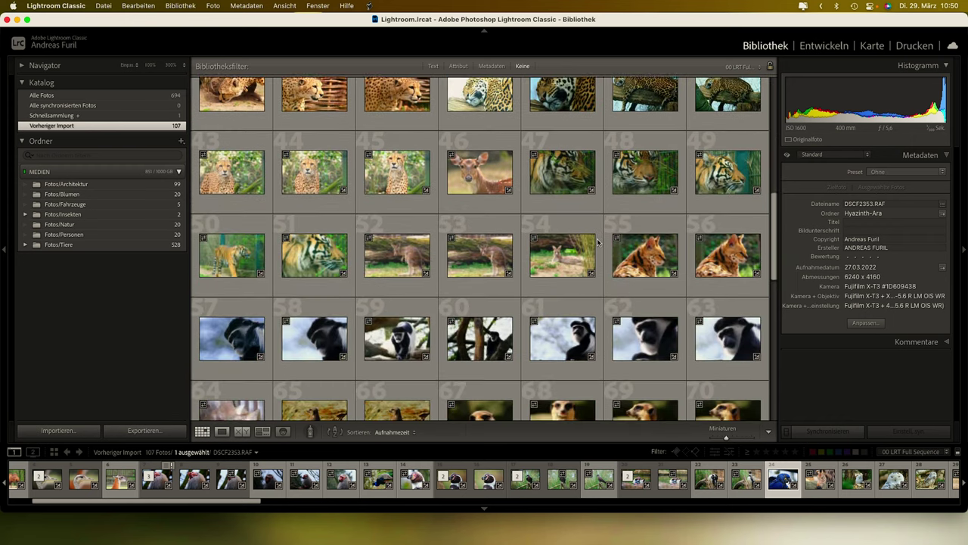
scroll(598, 242, down, 2)
scroll(597, 242, down, 3)
scroll(597, 242, down, 3)
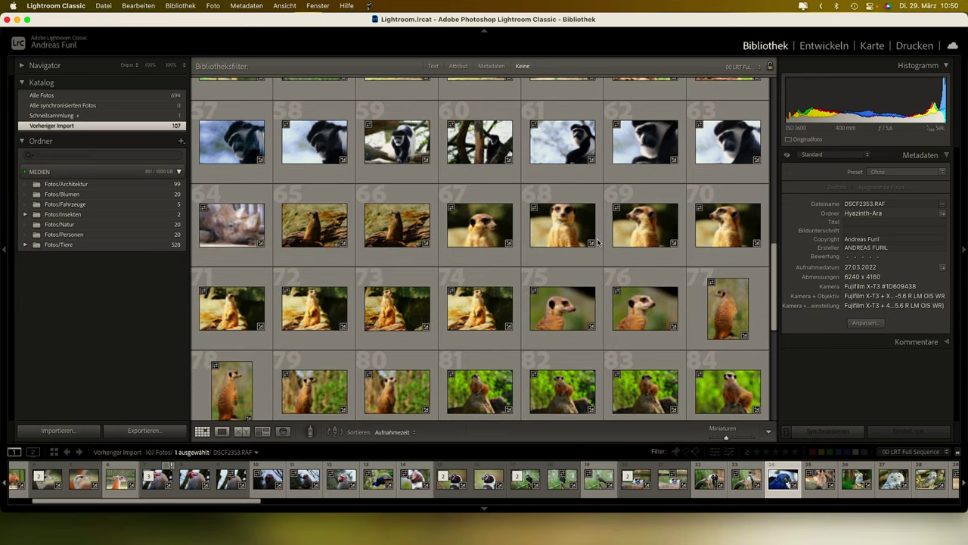
scroll(597, 242, down, 1)
scroll(597, 242, down, 1)
scroll(597, 242, down, 2)
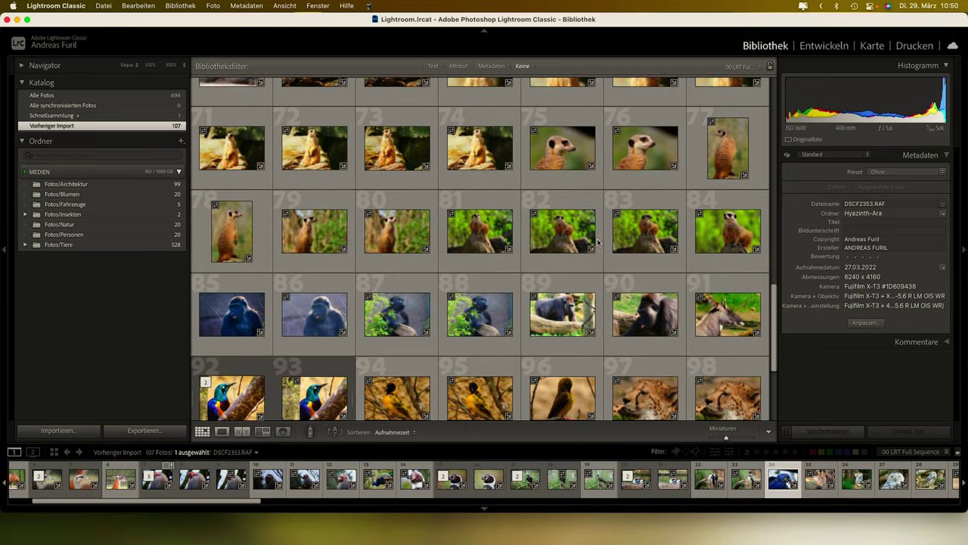
scroll(597, 242, down, 2)
scroll(597, 242, down, 2)
scroll(598, 242, down, 1)
scroll(598, 243, down, 1)
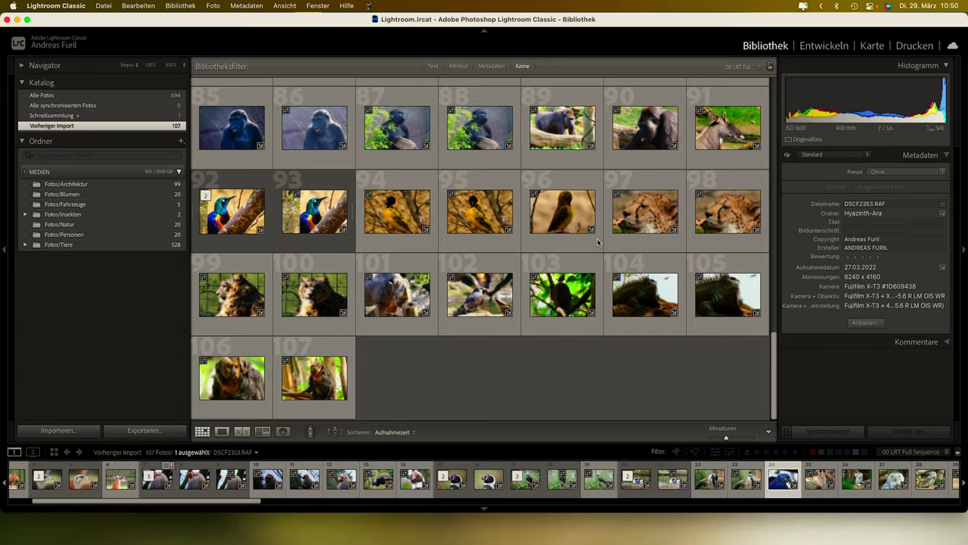
scroll(598, 242, up, 2)
scroll(598, 243, up, 3)
scroll(597, 242, up, 5)
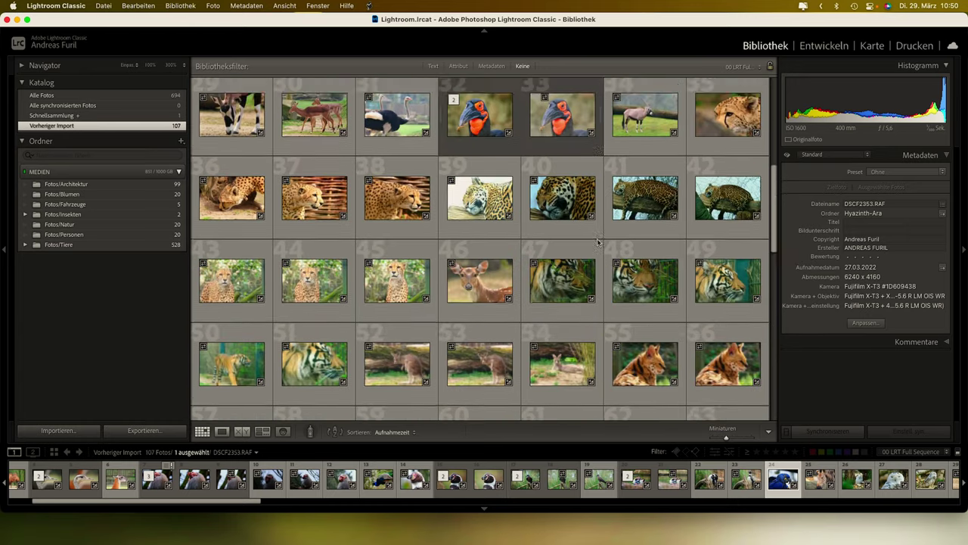
scroll(598, 243, up, 2)
scroll(597, 242, up, 4)
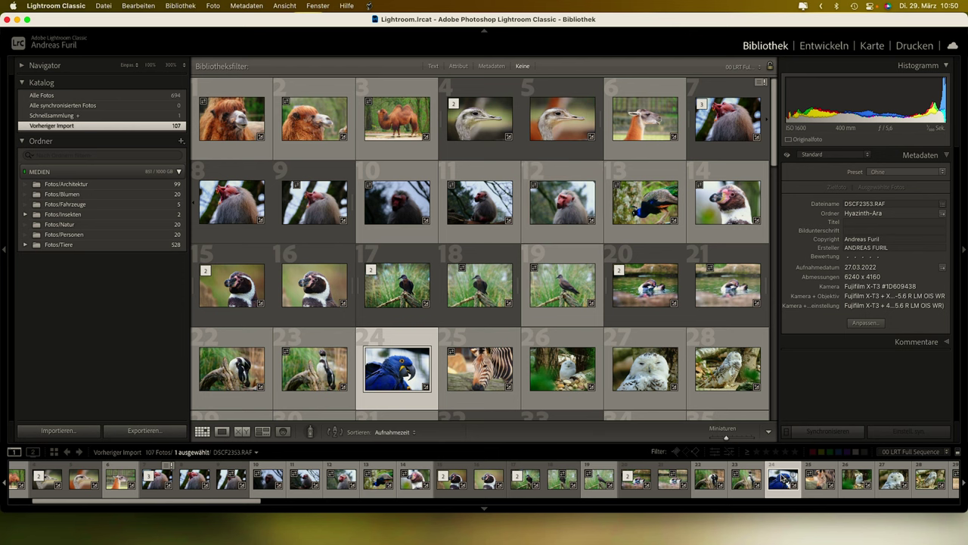
- Open the hyacinth macaw photo in Adobe Photoshop 2022 from the library's Bearbeiten in menu
double_click(783, 478)
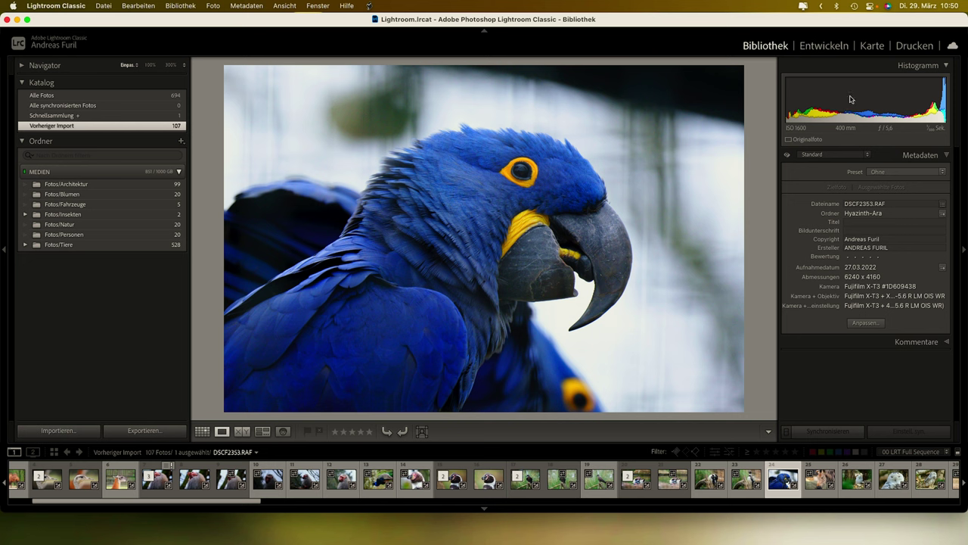
click(824, 49)
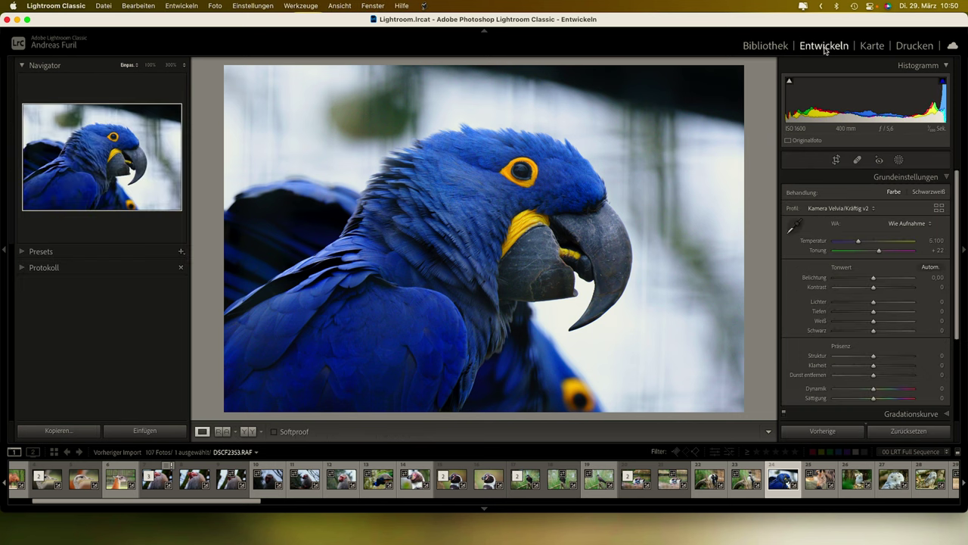
click(766, 46)
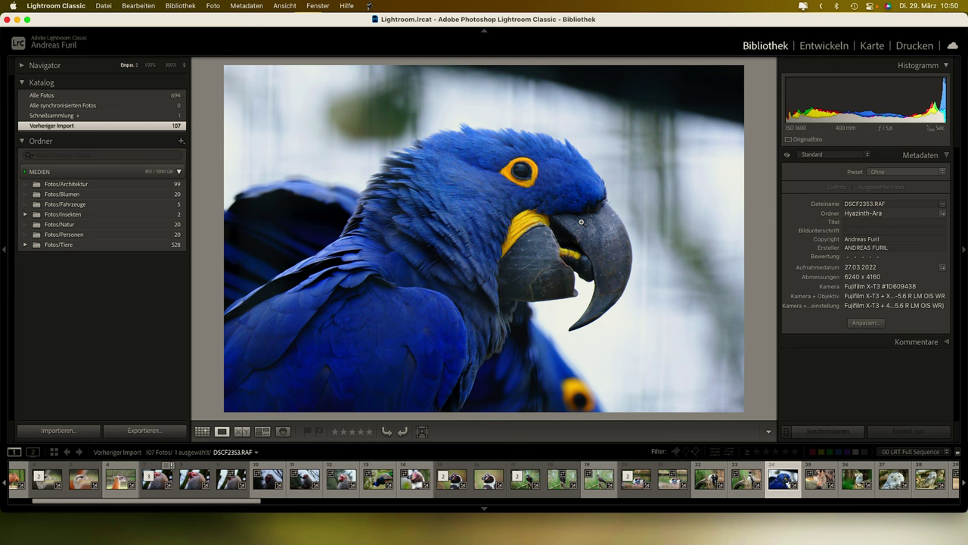
right_click(588, 205)
mouse_move(616, 267)
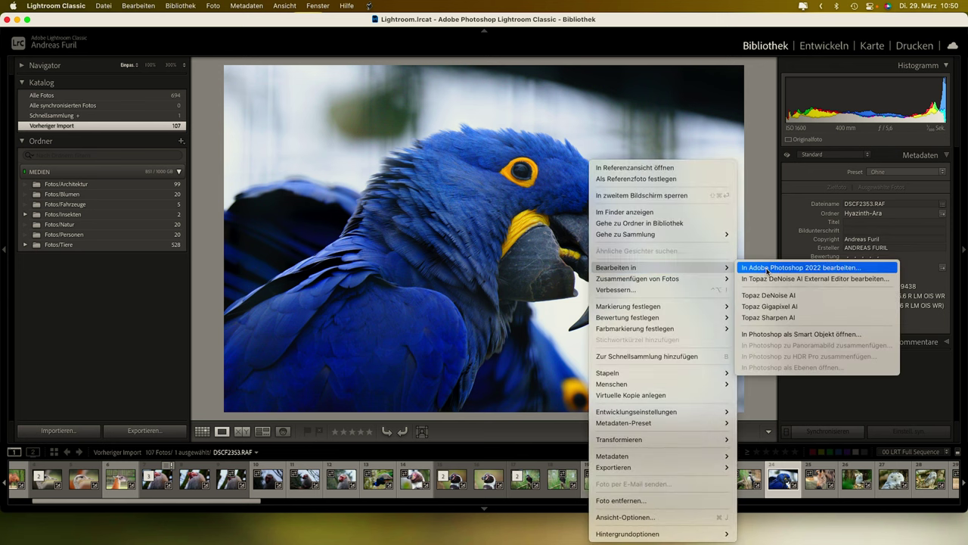
click(767, 269)
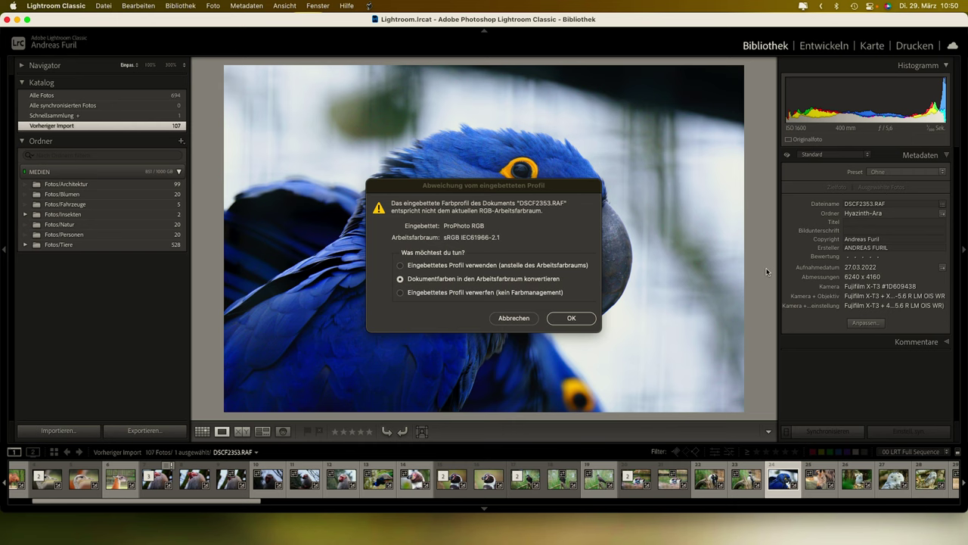
- Convert to the working space, duplicate Hintergrund, and run Camera Raw-Filter on the copy
click(585, 320)
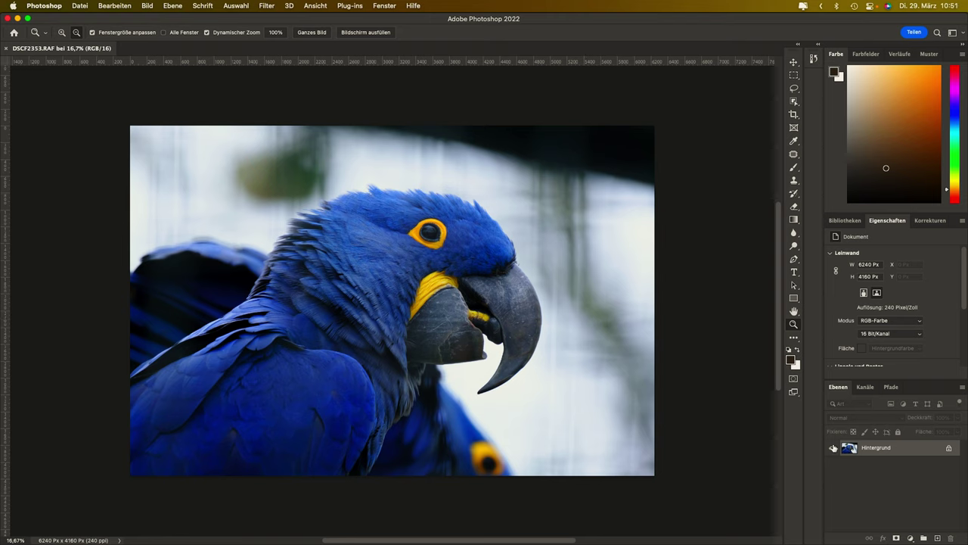
drag(875, 449, 938, 538)
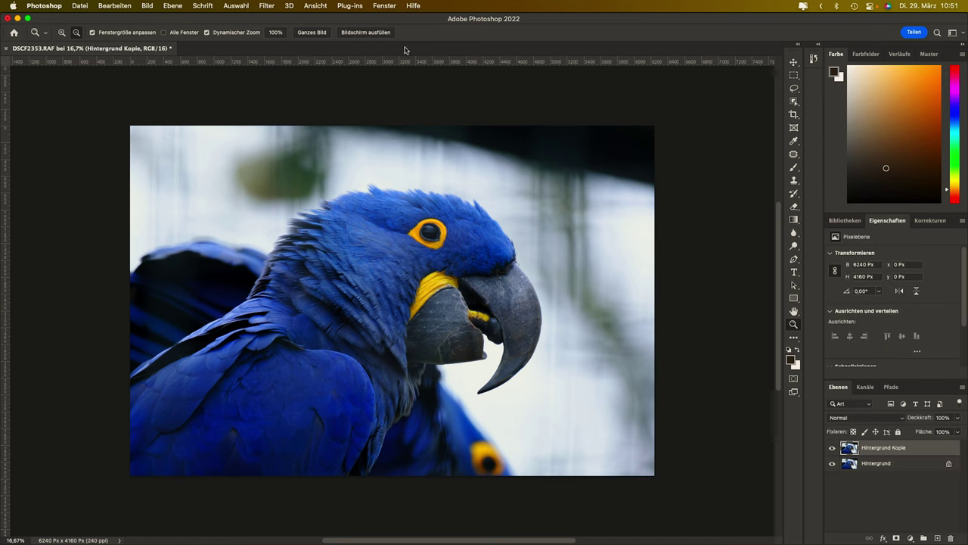
click(269, 6)
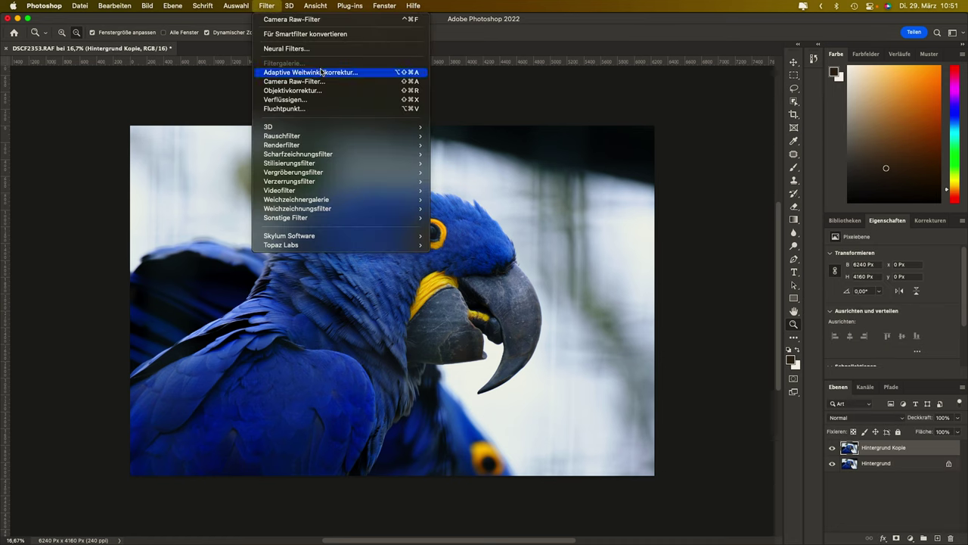
click(309, 82)
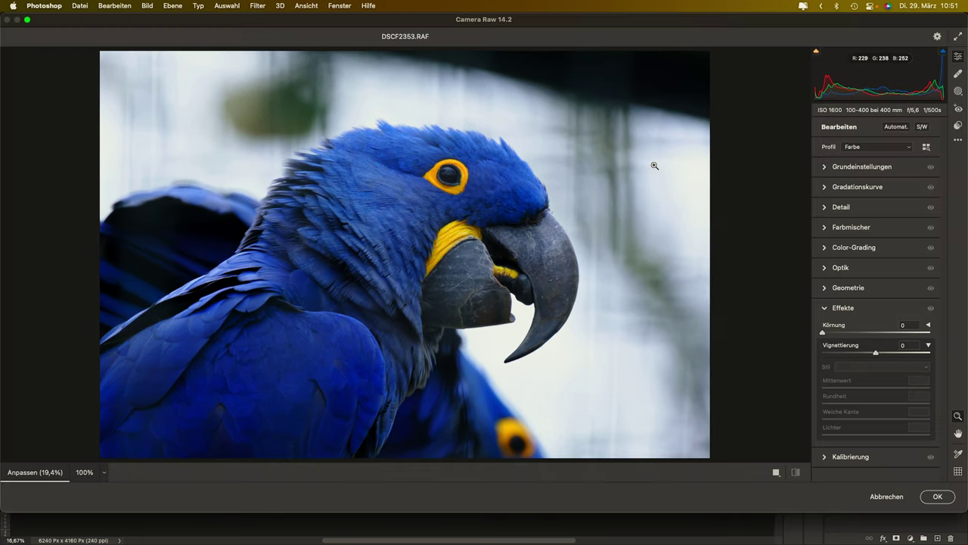
- Auto-tone, reset contrast, vibrance and blacks, then set Tiefen +30 and Lichter -73
click(894, 128)
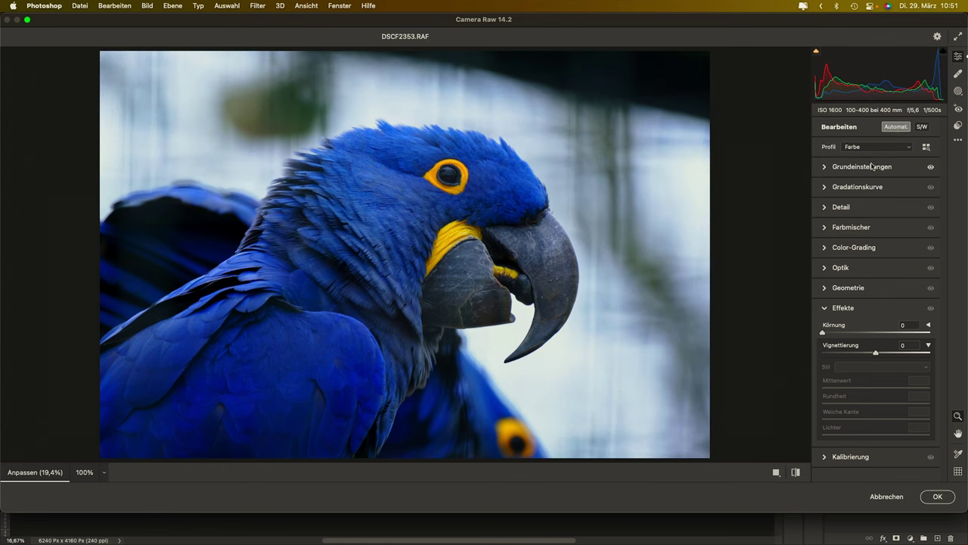
click(873, 166)
double_click(879, 264)
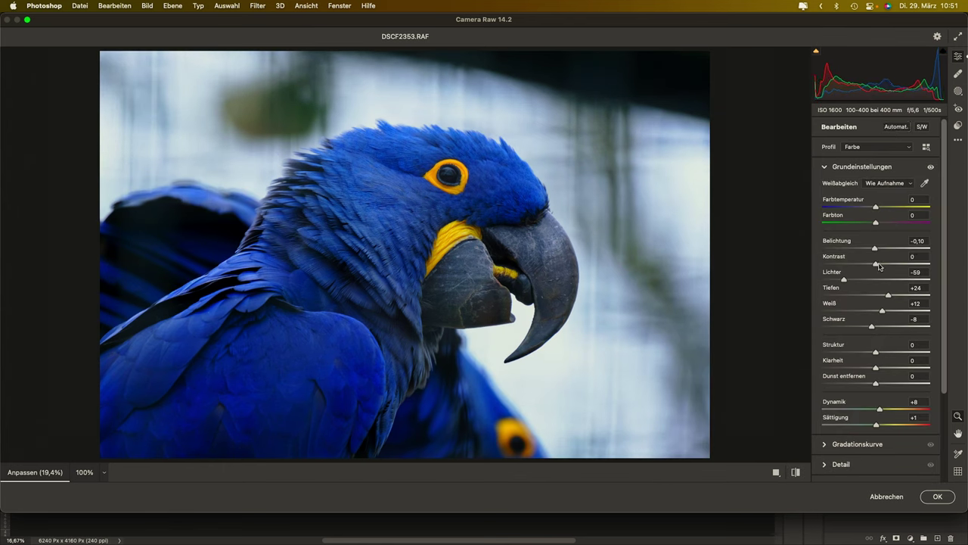
double_click(880, 409)
drag(890, 298, 893, 300)
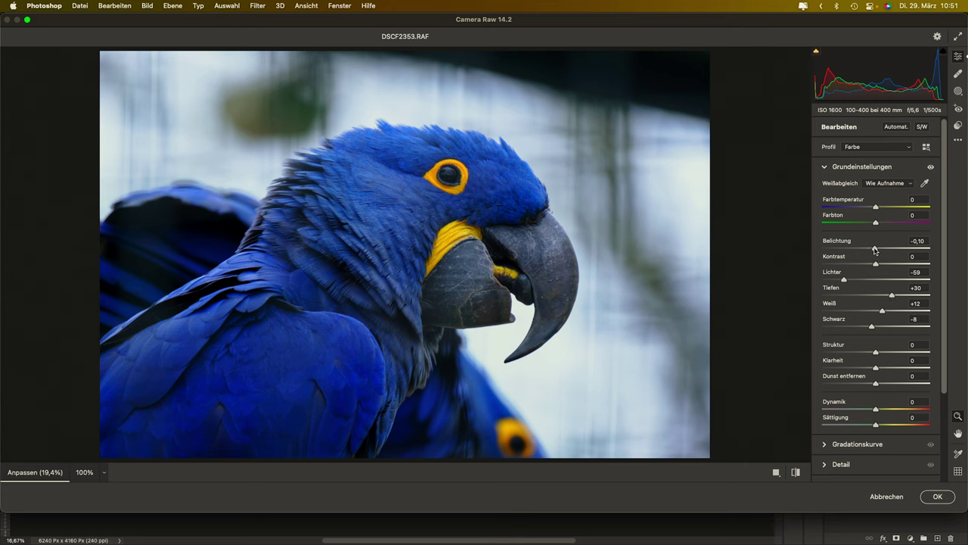
drag(875, 250, 876, 250)
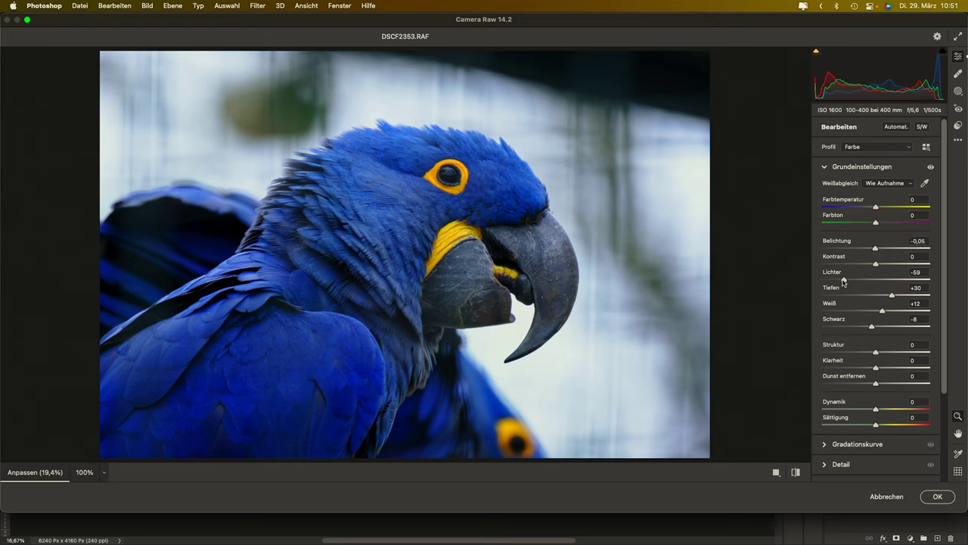
drag(844, 280, 837, 281)
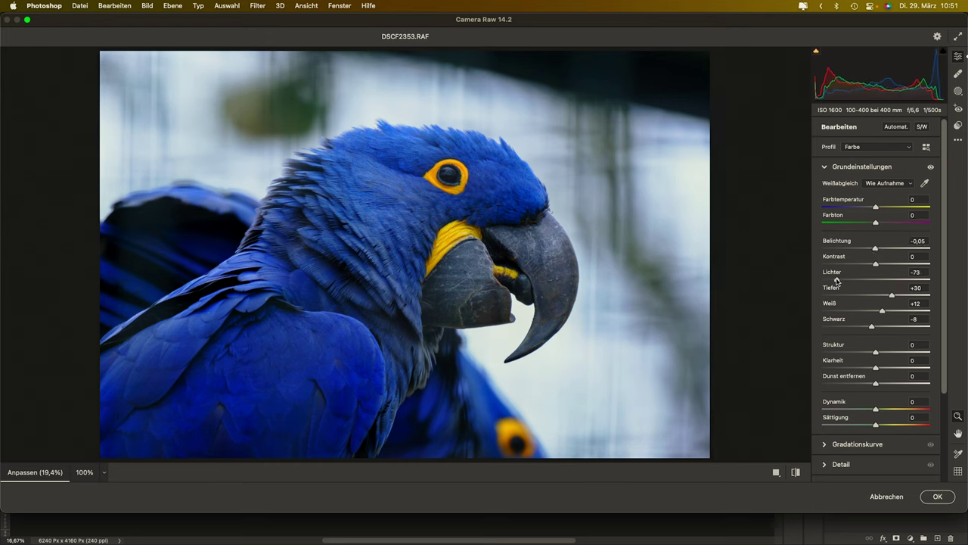
double_click(873, 328)
click(933, 501)
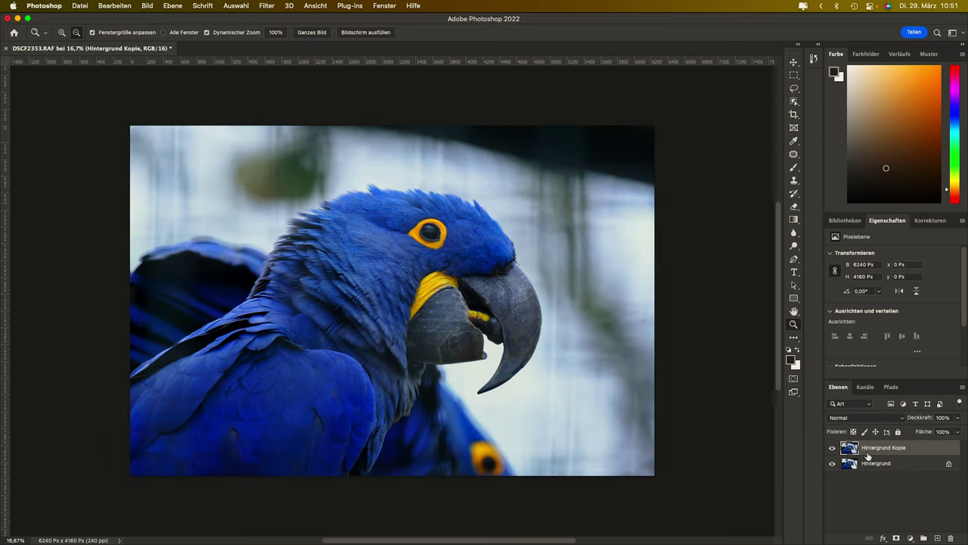
- Denoise a new layer copy in Topaz DeNoise AI with Standard model, Remove Noise 24, Sharpness 37
drag(868, 451, 938, 538)
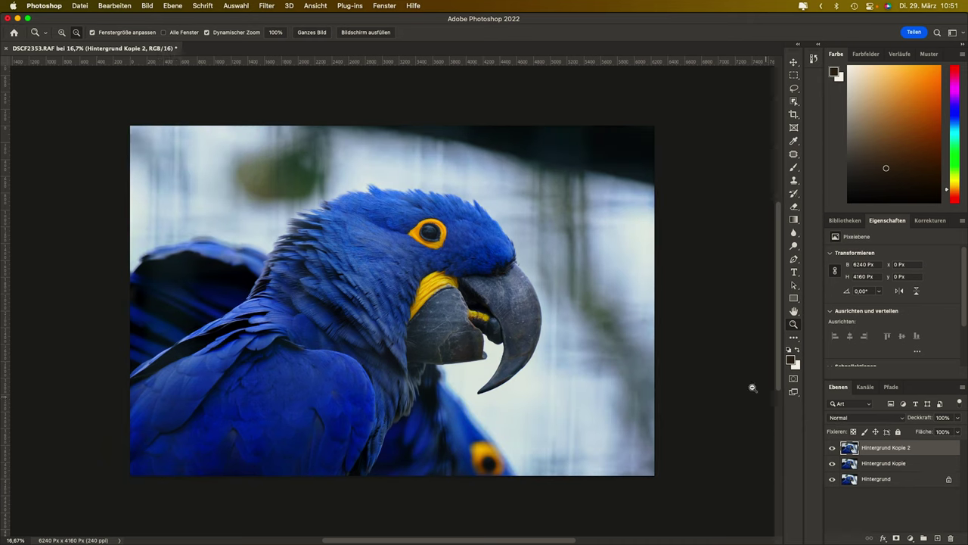
click(269, 9)
mouse_move(282, 244)
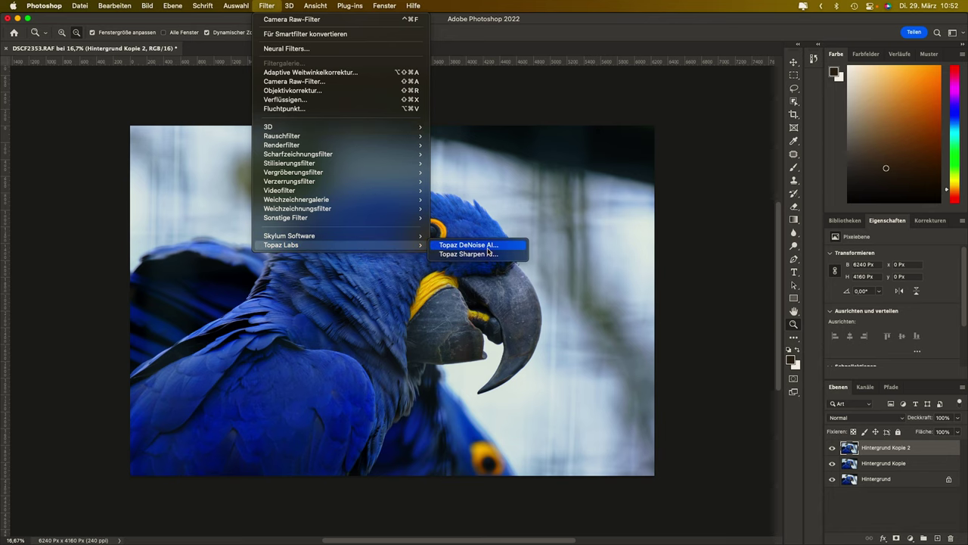
click(485, 254)
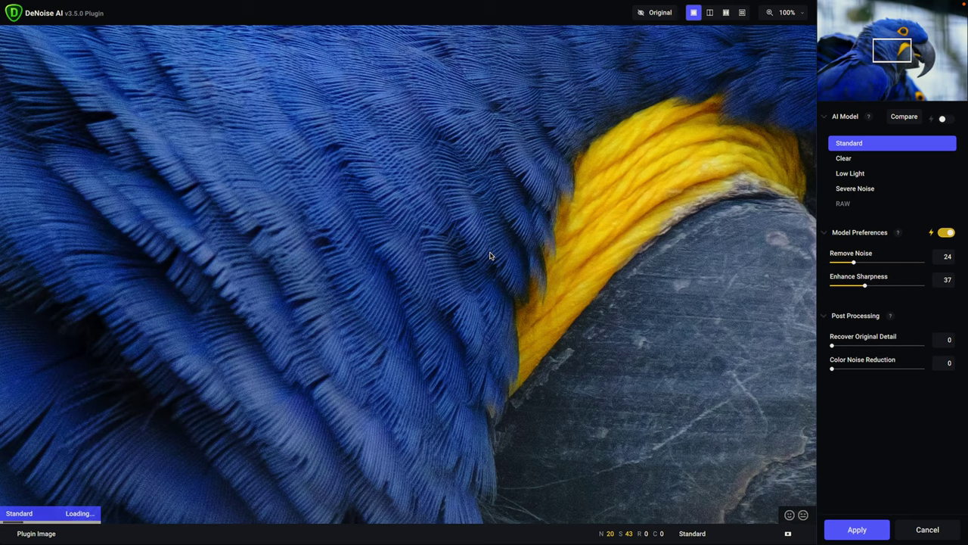
mouse_move(644, 173)
mouse_down()
mouse_move(424, 369)
mouse_move(268, 439)
mouse_up()
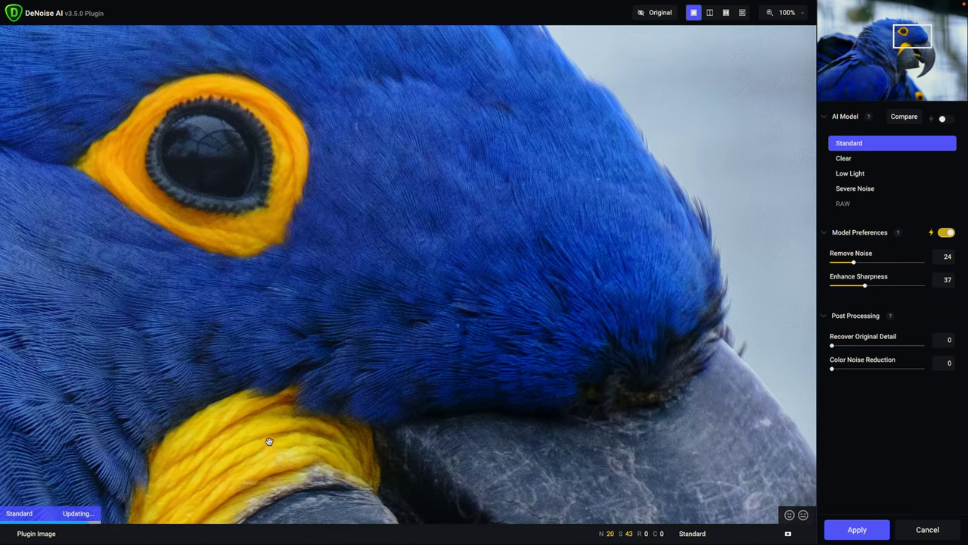
mouse_move(566, 310)
mouse_down()
mouse_move(518, 284)
mouse_move(358, 131)
mouse_up()
drag(534, 325, 396, 104)
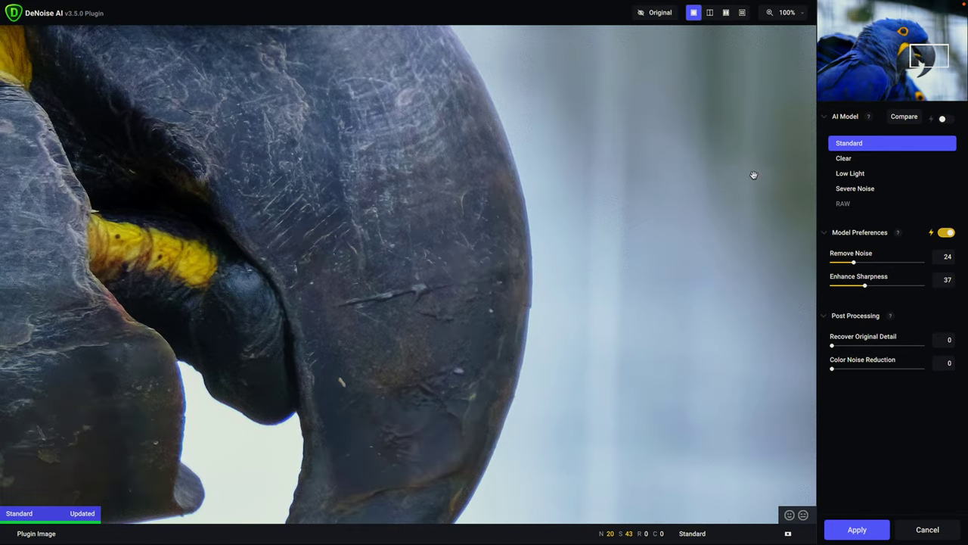
click(857, 530)
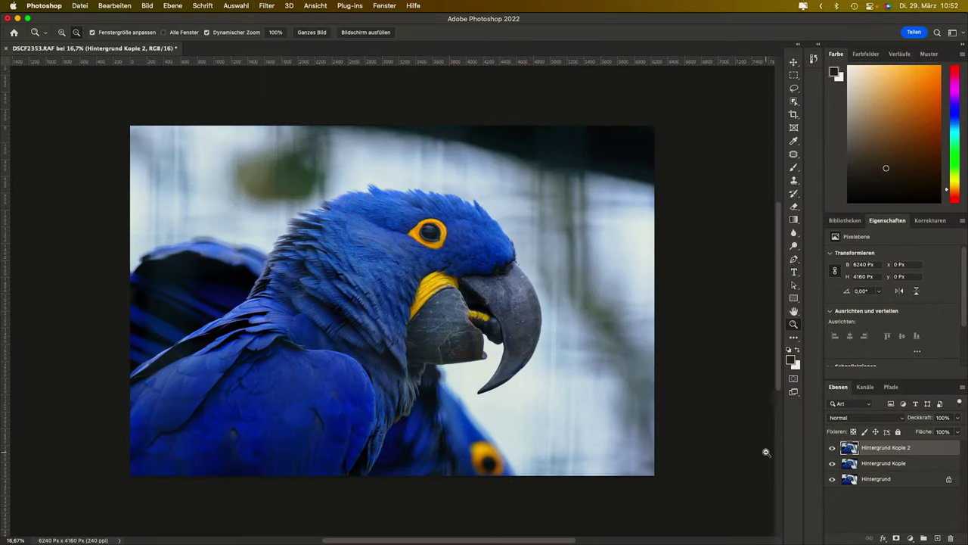
- Duplicate the denoised layer and open it in Topaz Sharpen AI at 50% preview zoom
drag(874, 451, 938, 538)
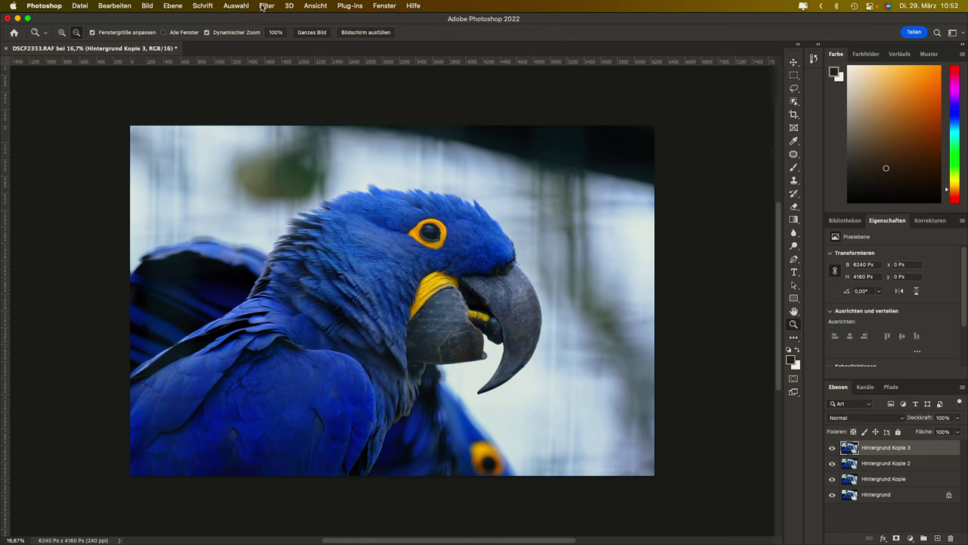
click(264, 6)
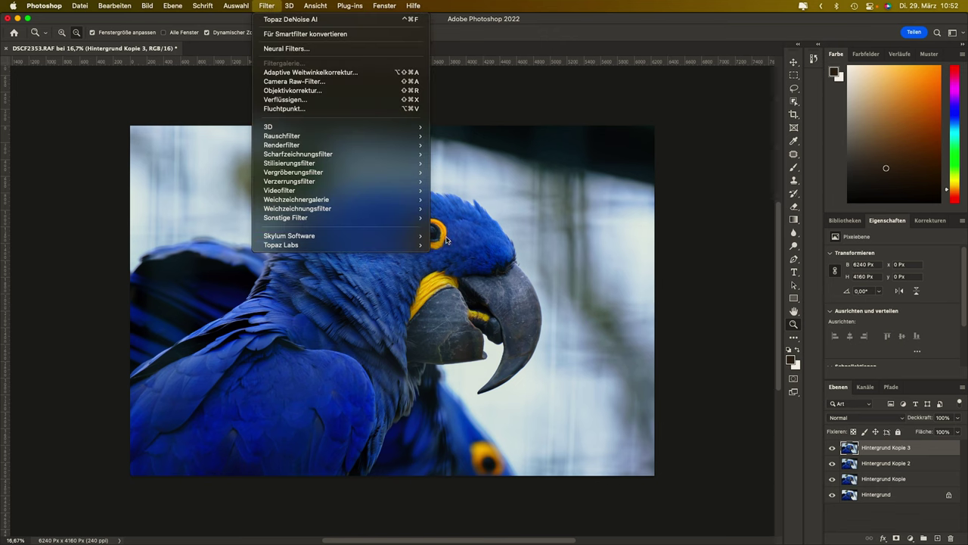
mouse_move(281, 244)
click(453, 255)
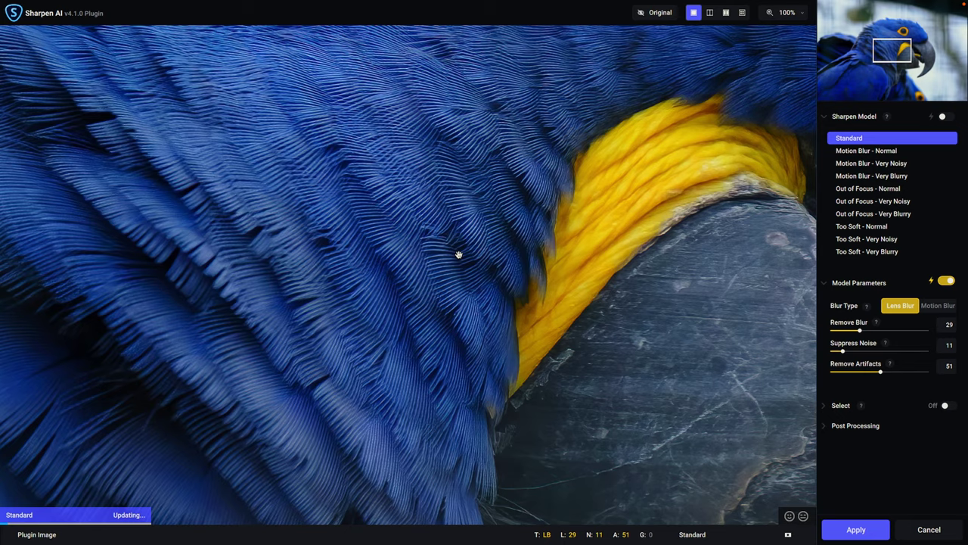
drag(724, 233, 563, 476)
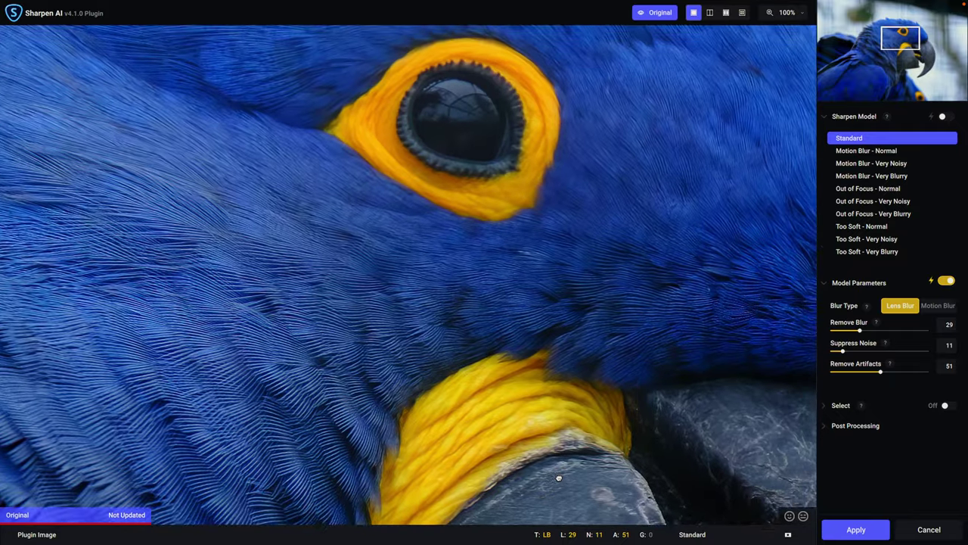
click(801, 14)
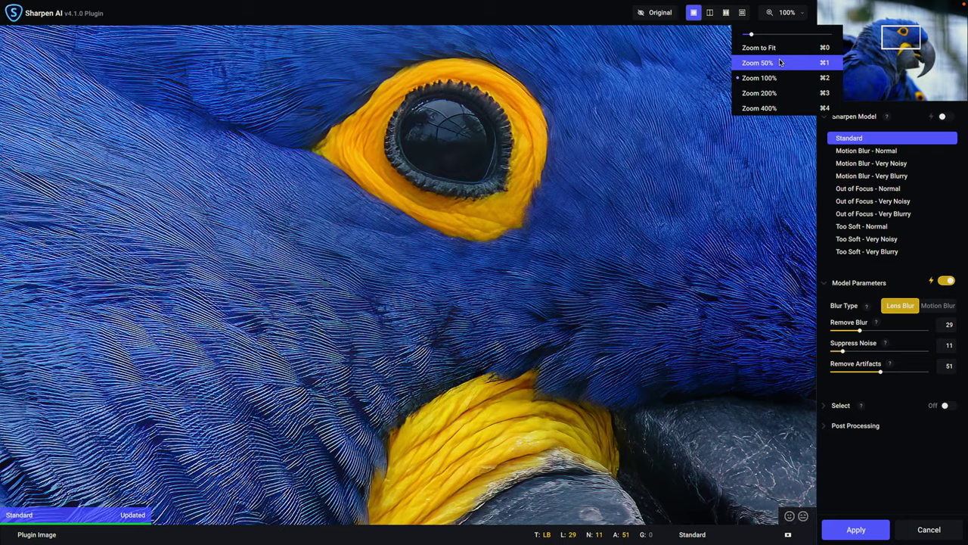
click(780, 63)
- Compare models side by side, pick Out of Focus - Normal, fit the view, and auto-select the subject
click(742, 12)
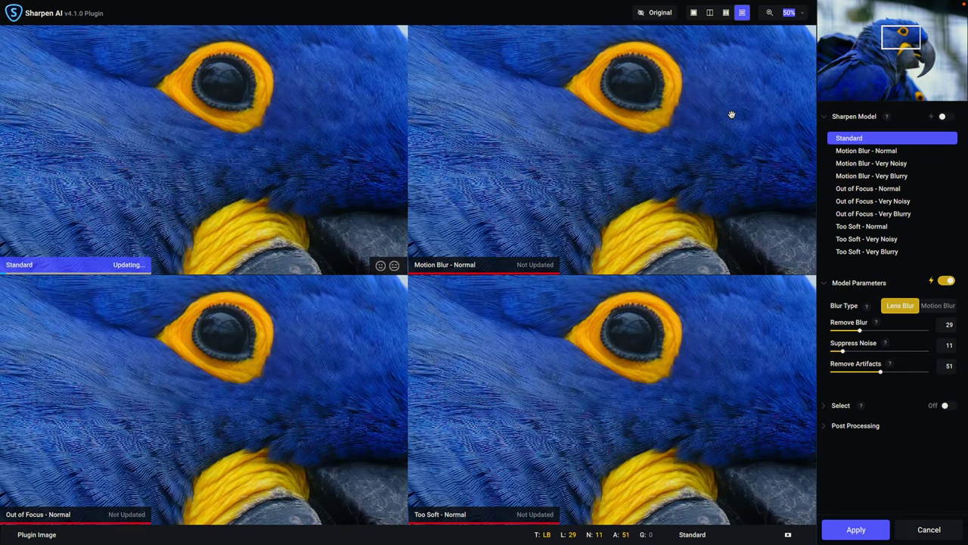
click(596, 175)
drag(612, 164, 583, 129)
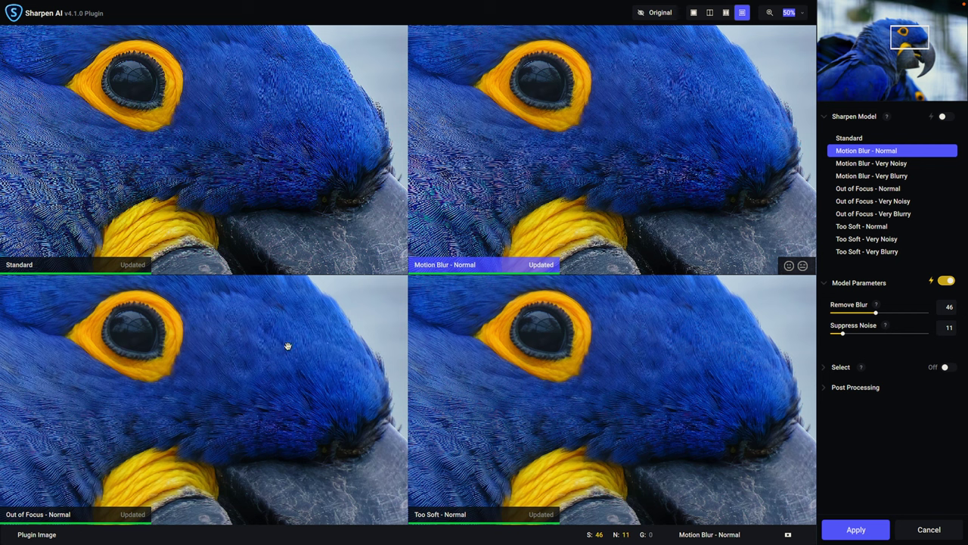
click(287, 346)
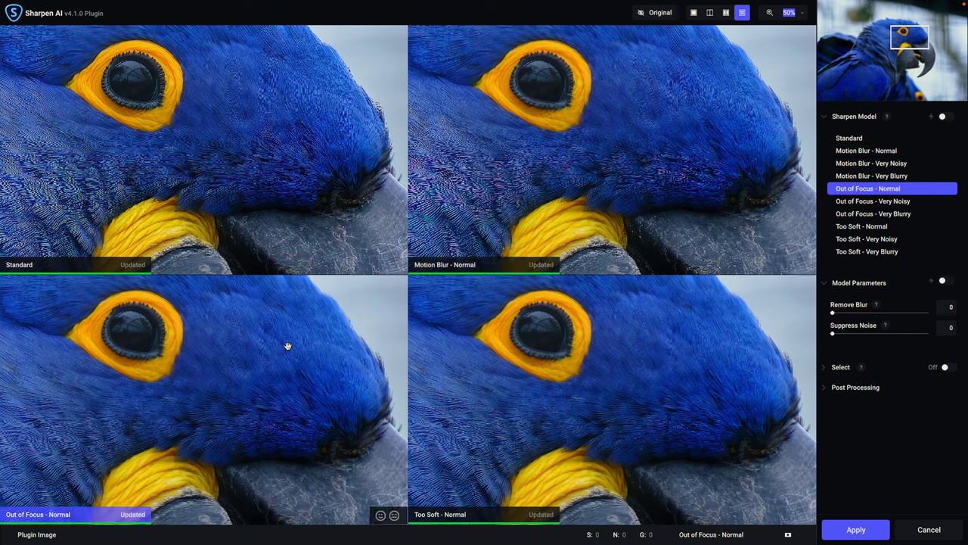
click(694, 13)
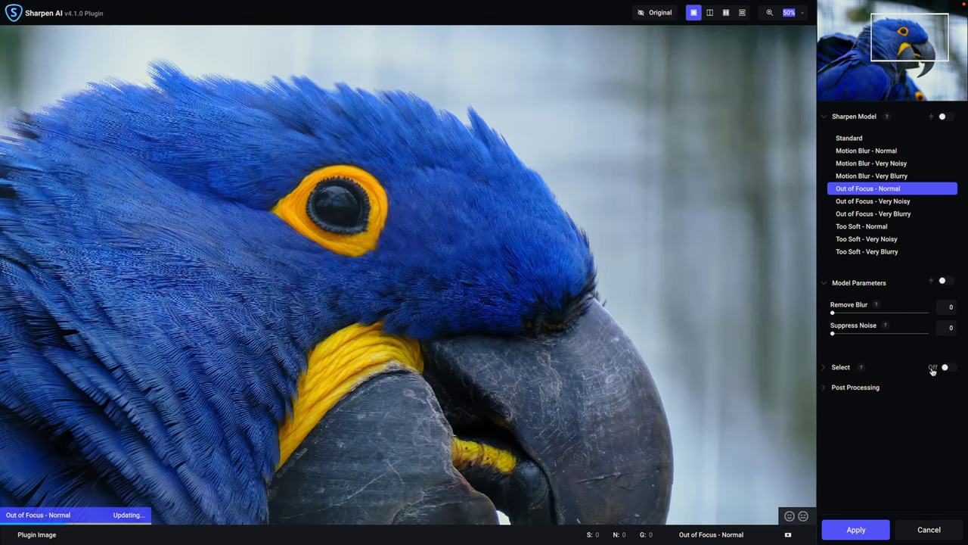
click(802, 16)
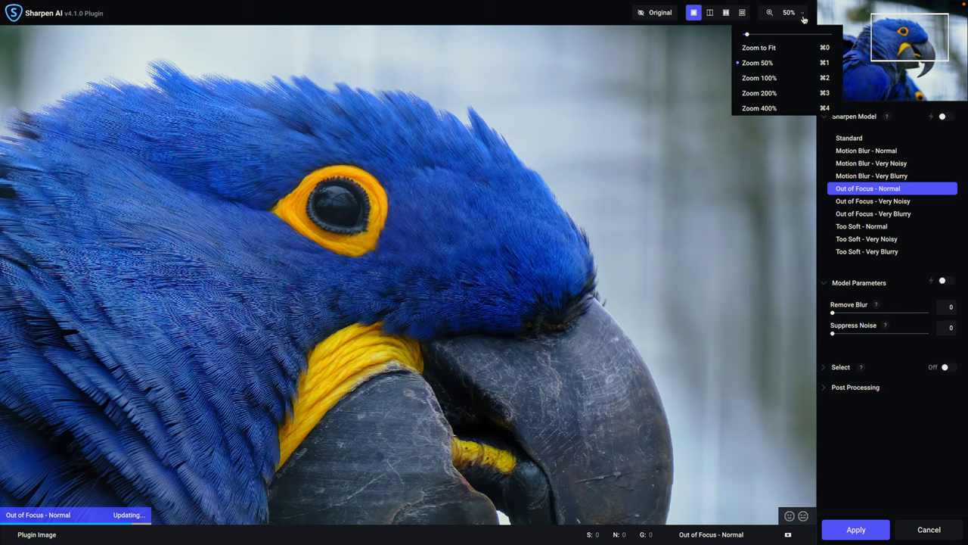
click(768, 46)
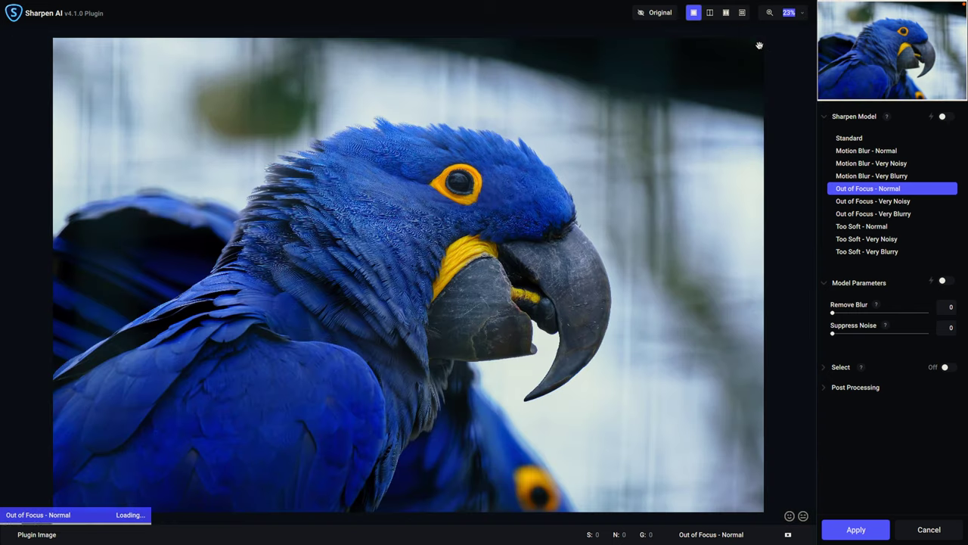
click(944, 368)
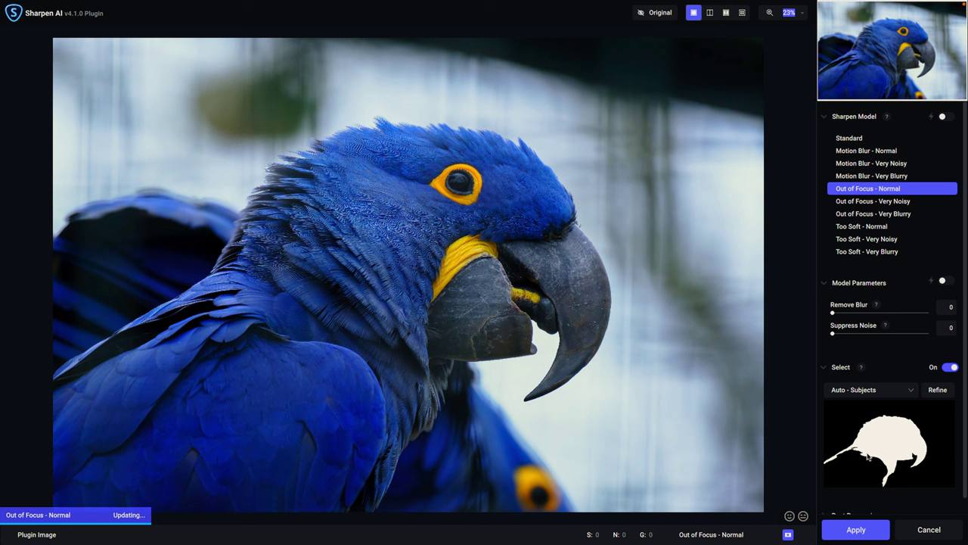
- Brush the mask at size 203 to add the macaw's back, wing and body, removing the background wing
click(937, 389)
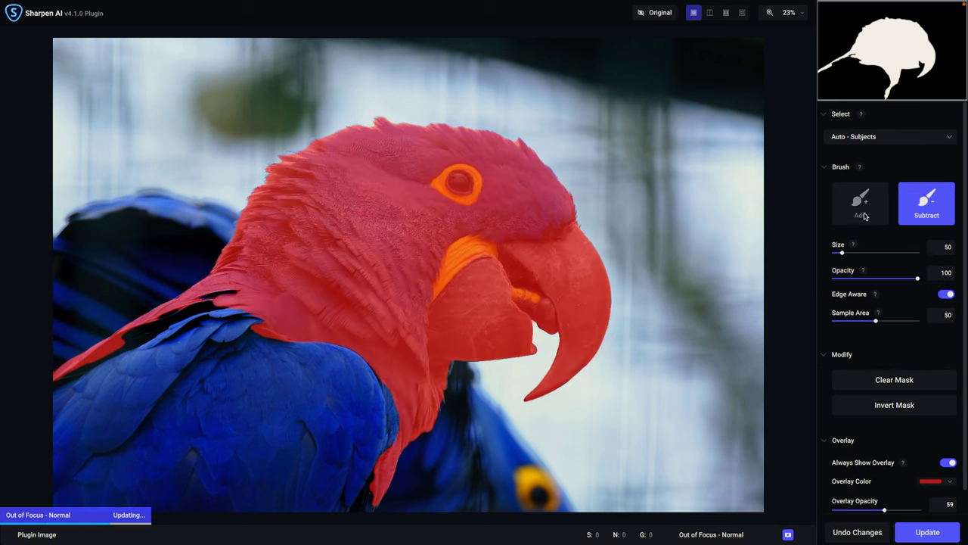
click(863, 212)
click(868, 252)
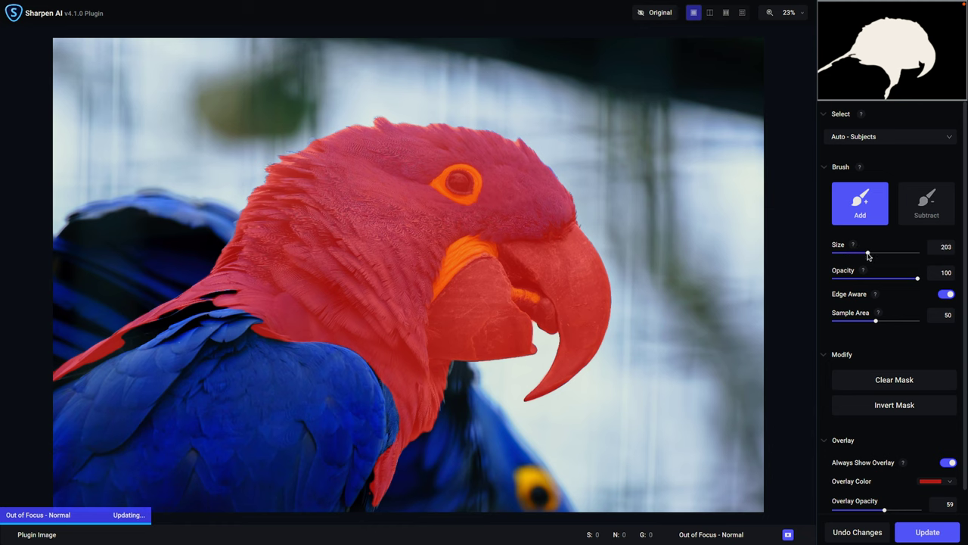
mouse_move(254, 274)
mouse_down()
mouse_move(139, 241)
mouse_move(104, 244)
mouse_move(75, 280)
mouse_move(104, 250)
mouse_move(204, 252)
mouse_move(136, 232)
mouse_move(111, 246)
mouse_move(204, 264)
mouse_up()
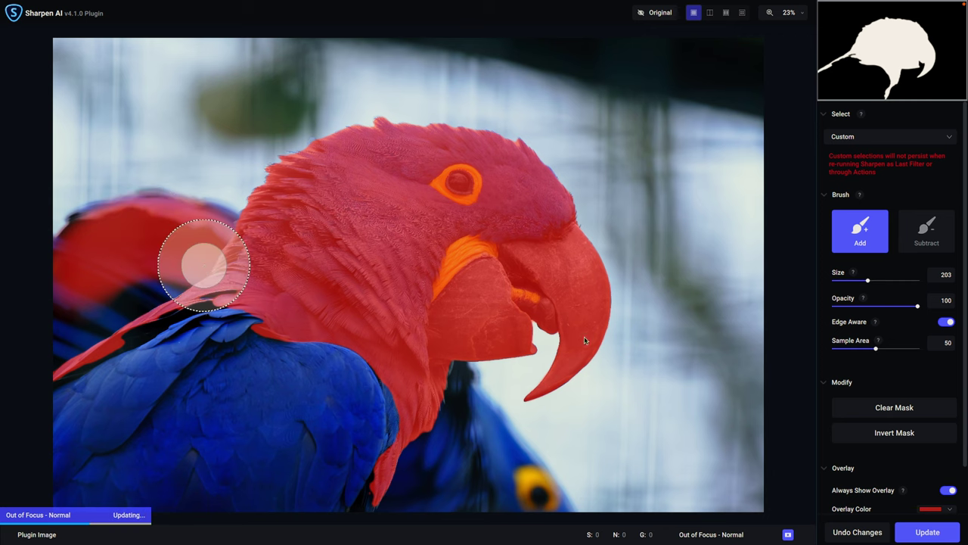
click(926, 231)
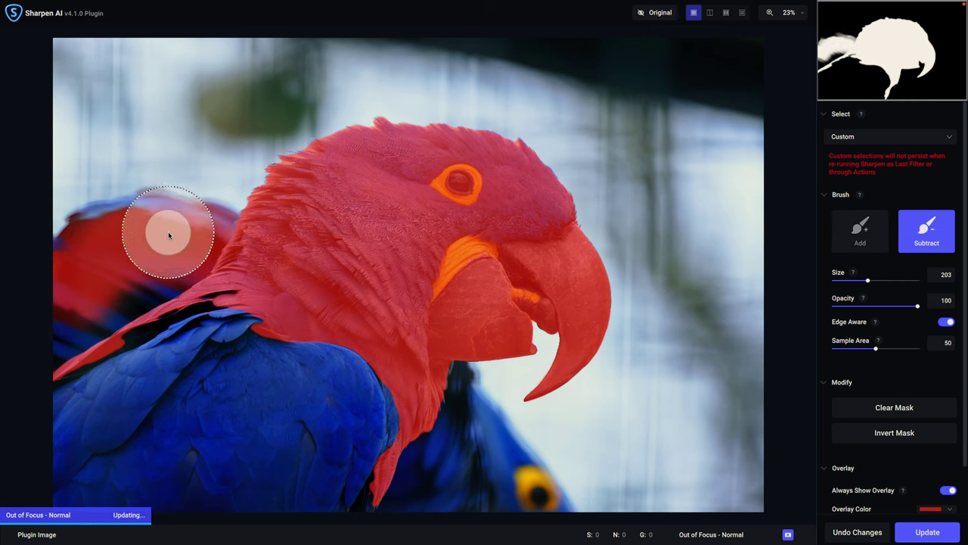
drag(169, 235, 182, 232)
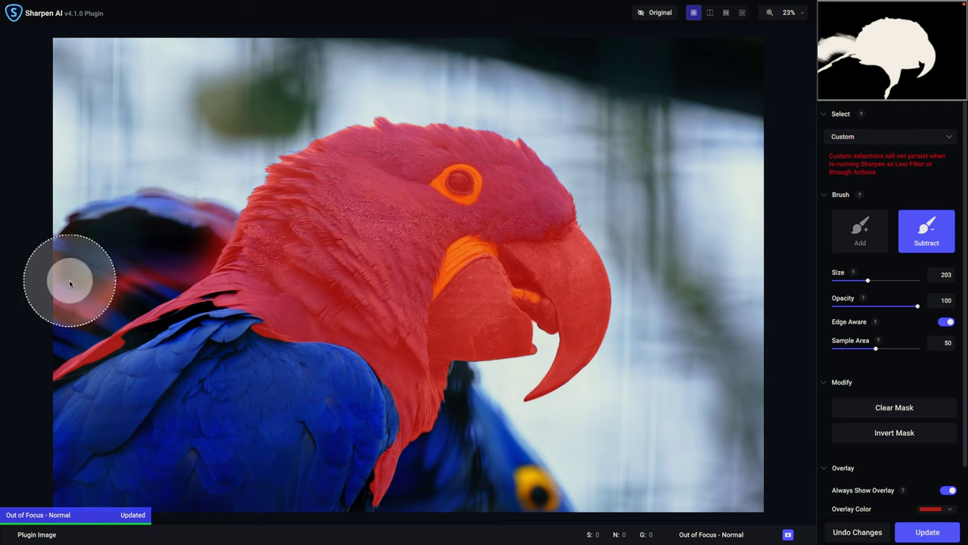
mouse_move(76, 303)
mouse_down()
mouse_move(93, 283)
mouse_move(186, 254)
mouse_move(205, 205)
mouse_move(190, 209)
mouse_up()
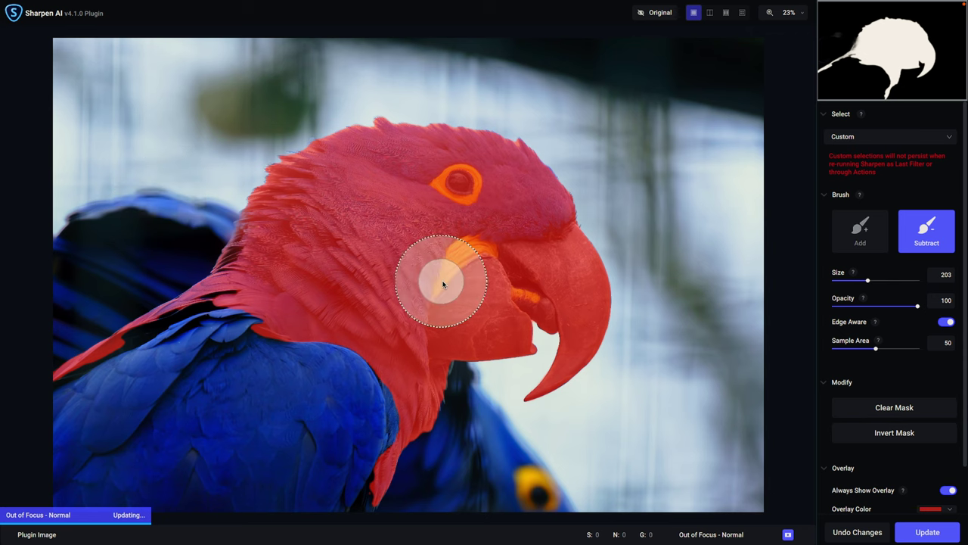
key(alt)
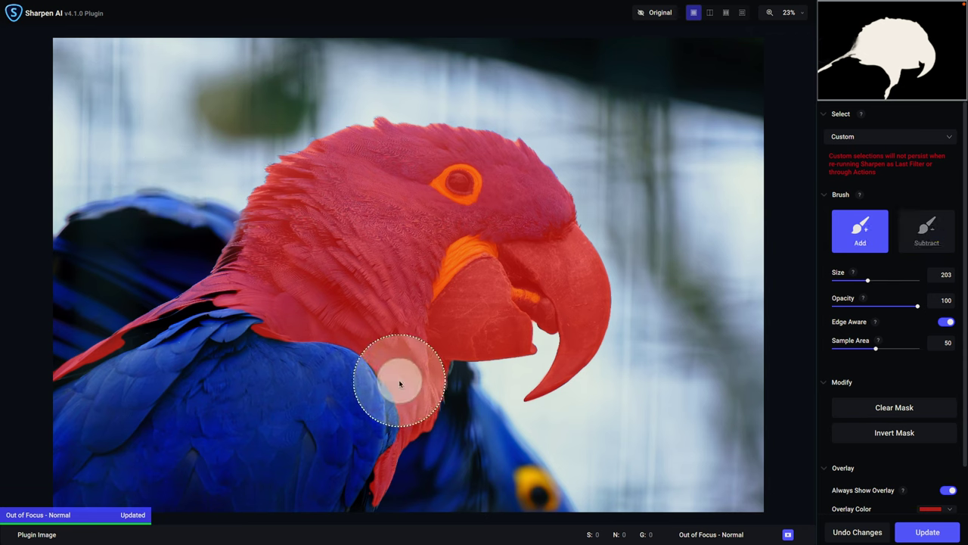
mouse_move(159, 376)
mouse_down()
mouse_move(151, 412)
mouse_move(30, 522)
mouse_move(95, 526)
mouse_move(310, 338)
mouse_move(173, 519)
mouse_move(195, 486)
mouse_move(350, 368)
mouse_move(350, 382)
mouse_move(267, 493)
mouse_move(384, 383)
mouse_move(361, 456)
mouse_move(325, 502)
mouse_move(335, 486)
mouse_move(320, 497)
mouse_move(267, 496)
mouse_move(194, 480)
mouse_move(261, 396)
mouse_move(217, 344)
mouse_move(194, 340)
mouse_move(144, 364)
mouse_move(219, 336)
mouse_move(269, 286)
mouse_move(279, 242)
mouse_move(225, 309)
mouse_move(96, 398)
mouse_move(220, 421)
mouse_move(336, 347)
mouse_up()
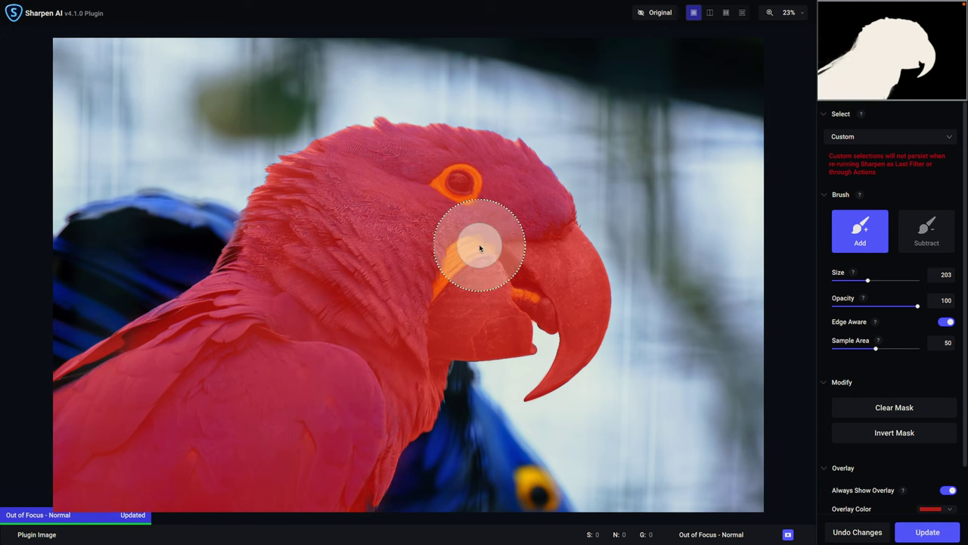
click(946, 533)
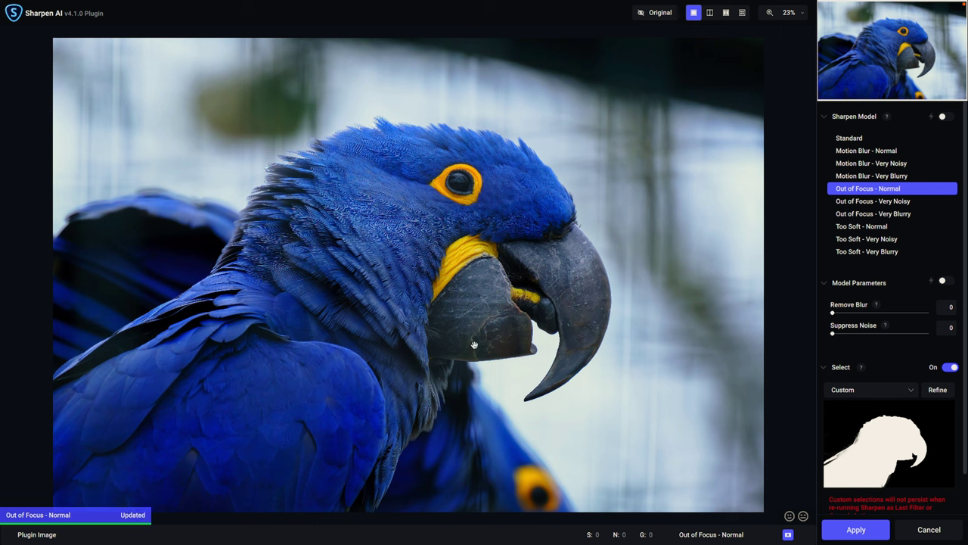
- Toggle the Original comparison, then zoom the preview to 50% on the macaw's head
click(515, 387)
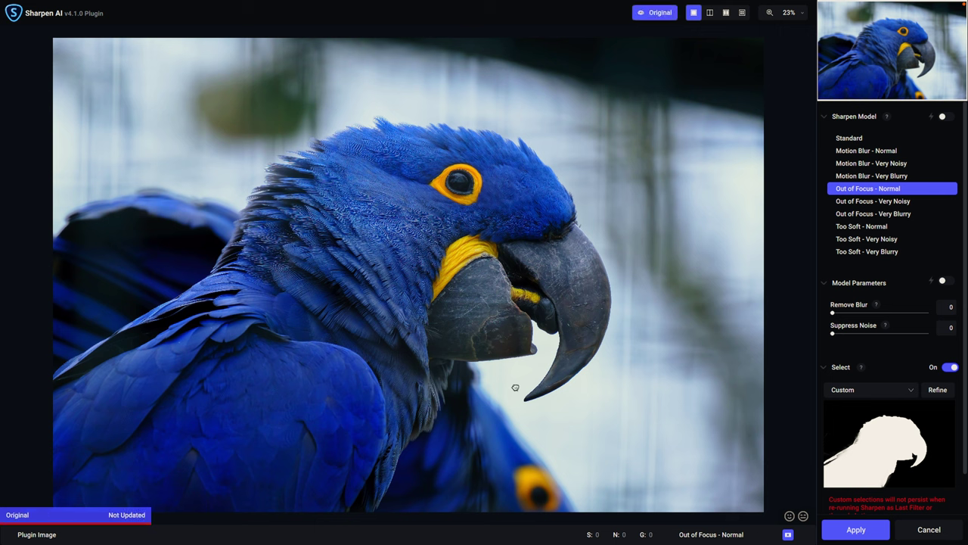
click(515, 386)
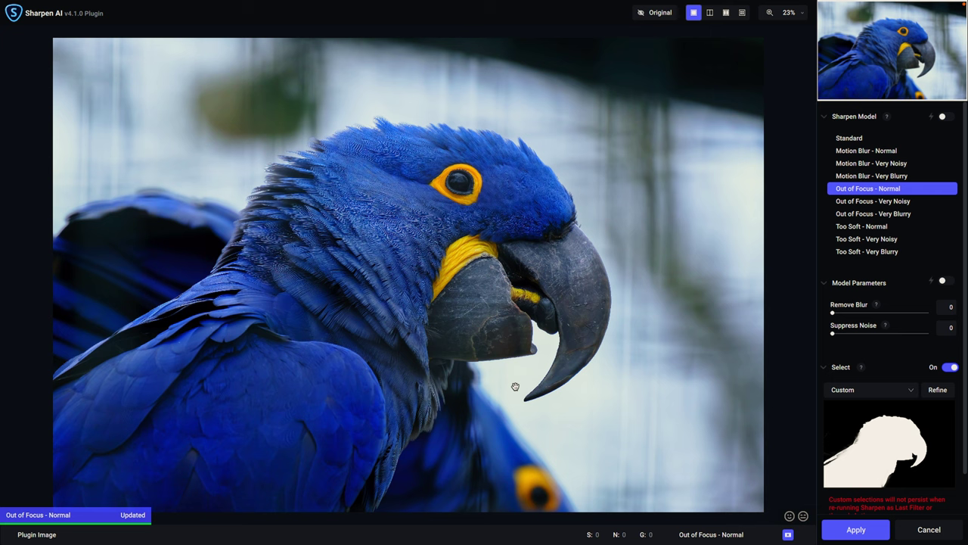
click(515, 387)
click(515, 387)
click(515, 387)
click(516, 387)
click(803, 12)
click(764, 64)
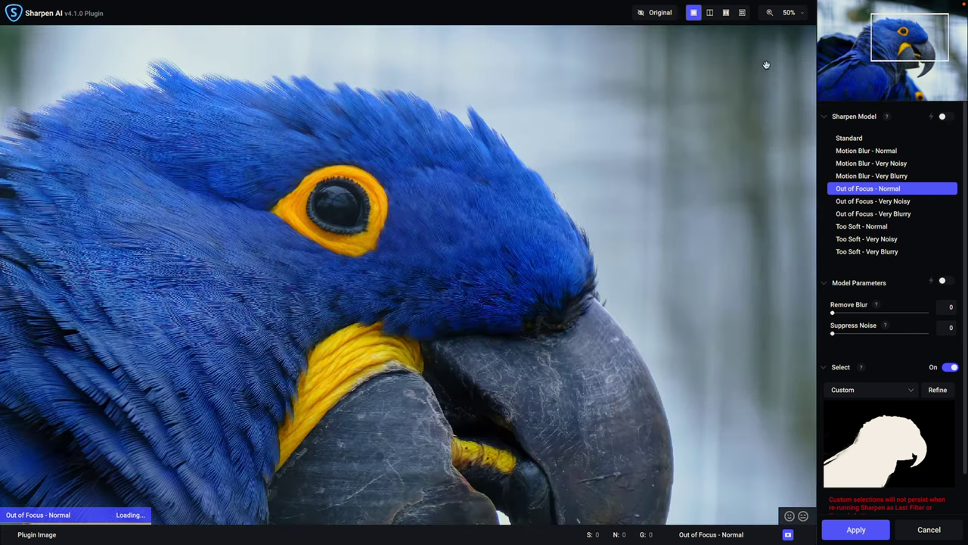
drag(393, 296, 515, 218)
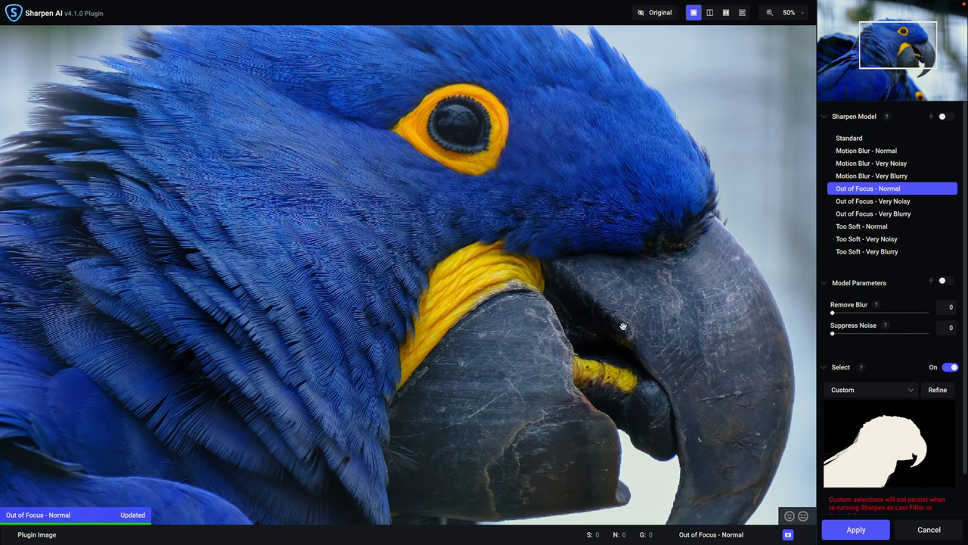
- Compare with Original again and enable Model Parameters at Remove Blur 50, Suppress Noise 9
click(676, 326)
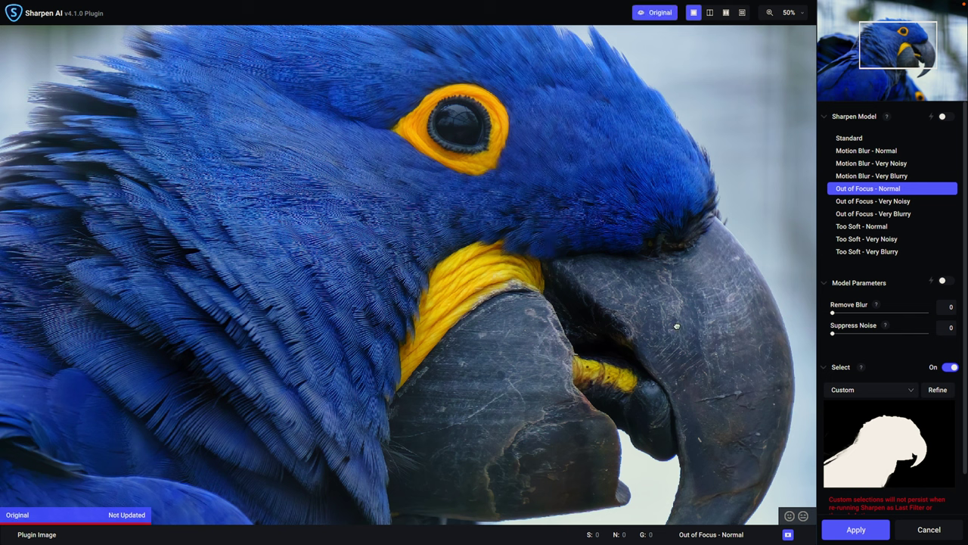
click(677, 325)
click(676, 325)
click(676, 325)
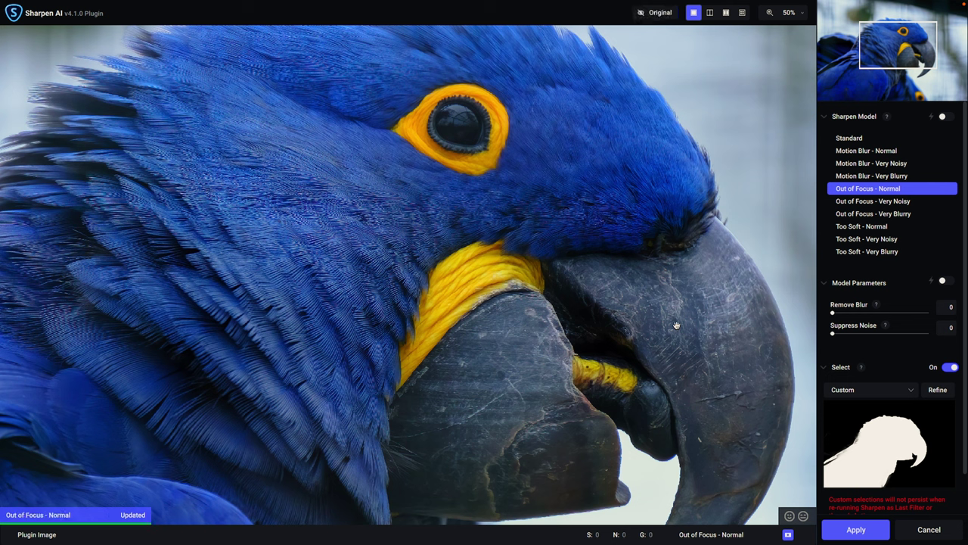
click(858, 331)
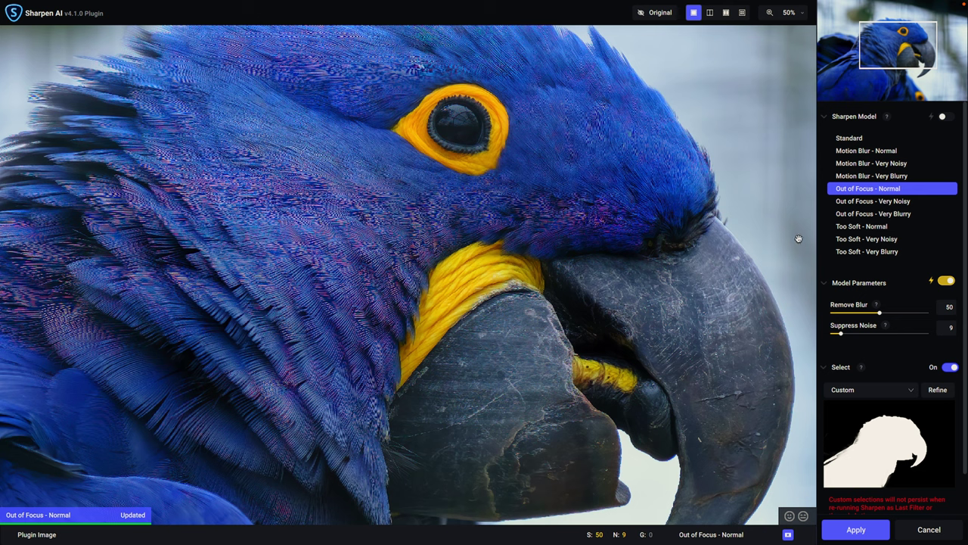
- Try Motion Blur - Normal, then settle on Too Soft - Normal at Remove Blur 39, Suppress Noise 8
click(854, 151)
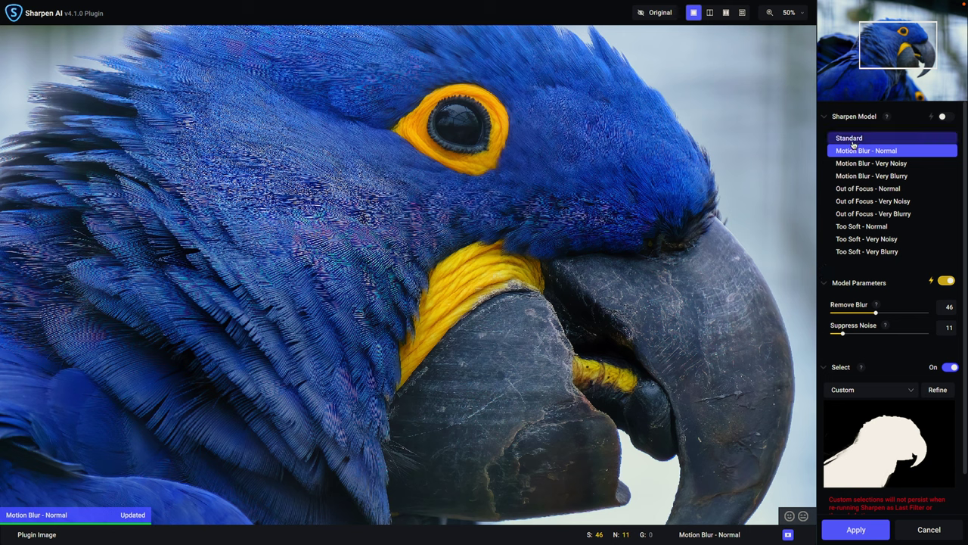
drag(875, 314, 850, 314)
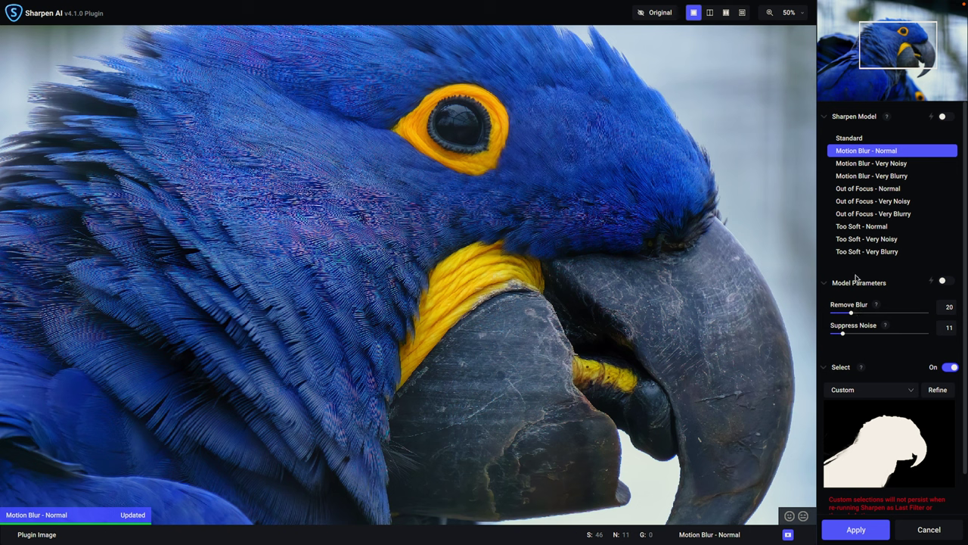
click(861, 227)
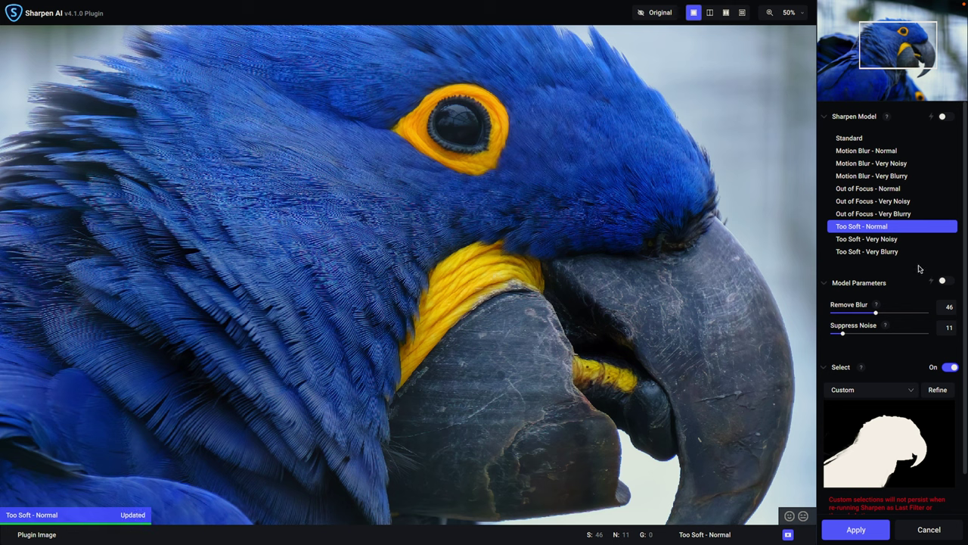
click(946, 282)
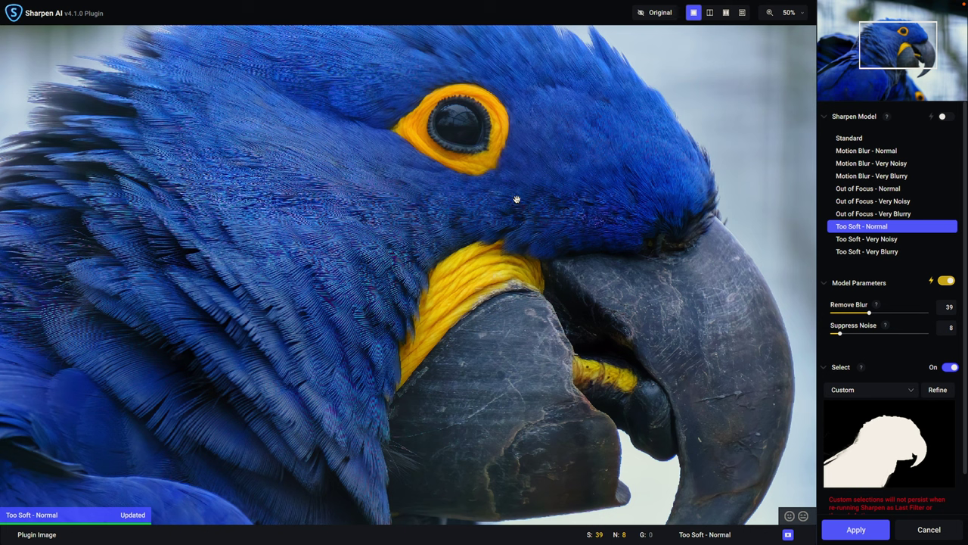
click(463, 224)
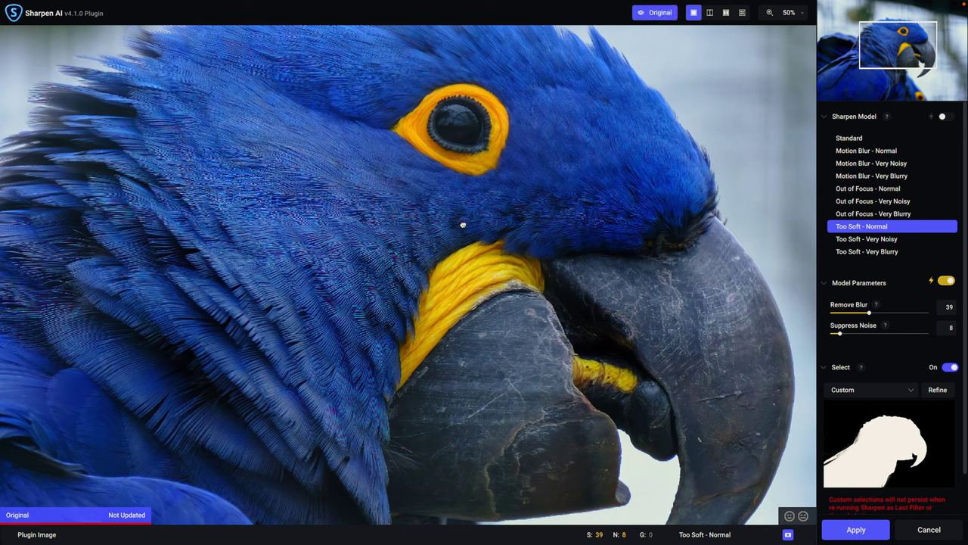
click(463, 225)
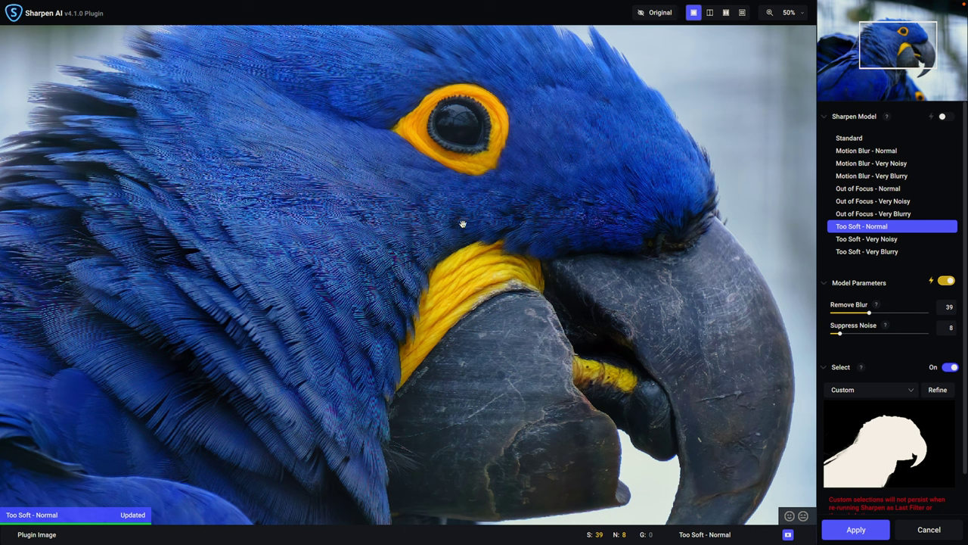
click(803, 14)
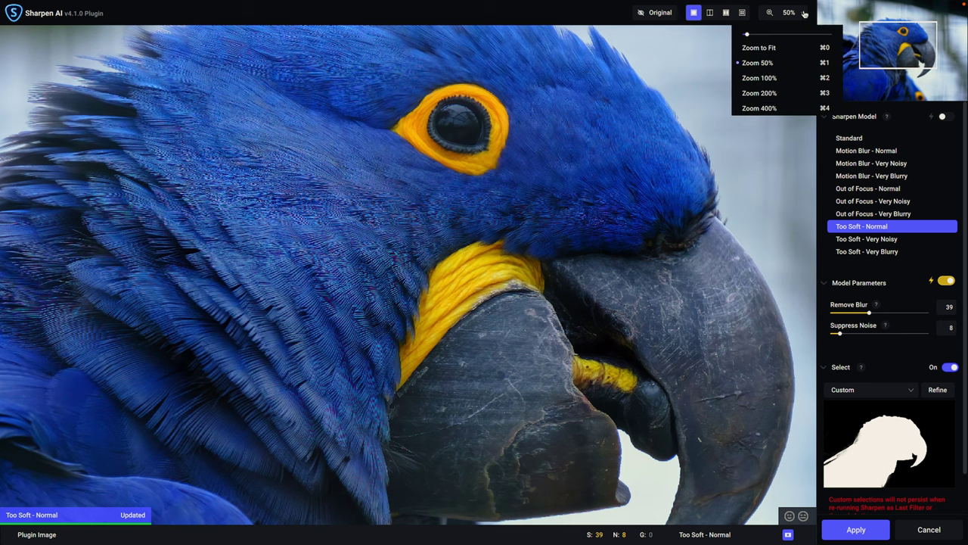
click(764, 47)
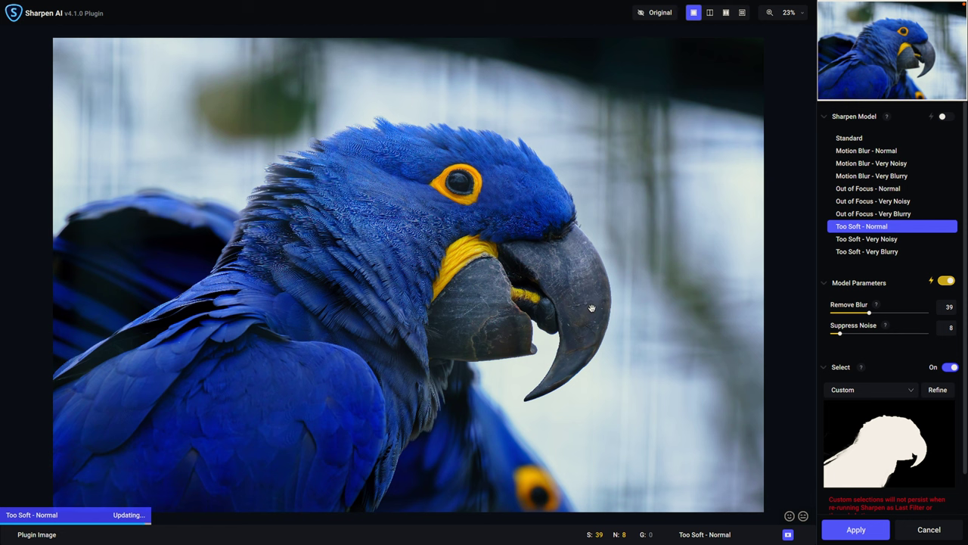
click(575, 384)
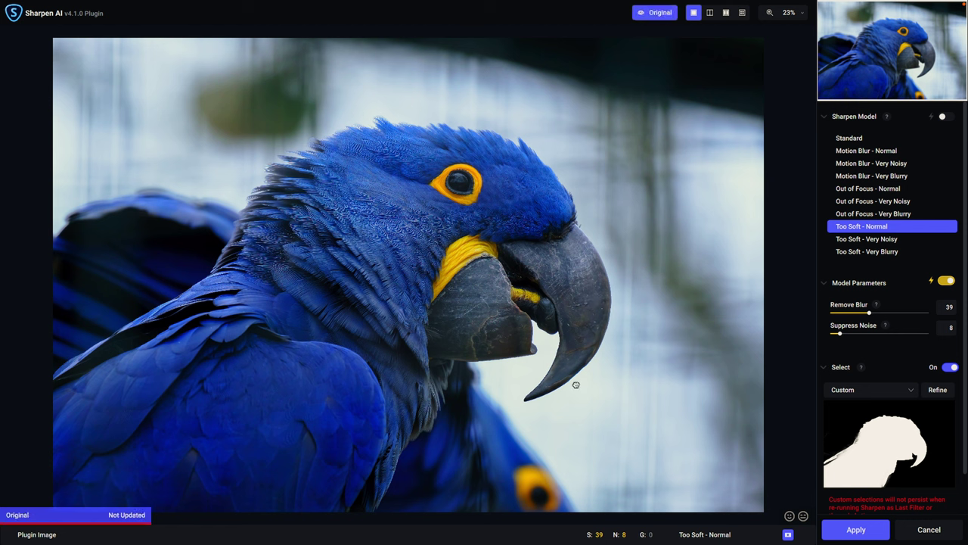
click(576, 384)
click(576, 384)
click(576, 384)
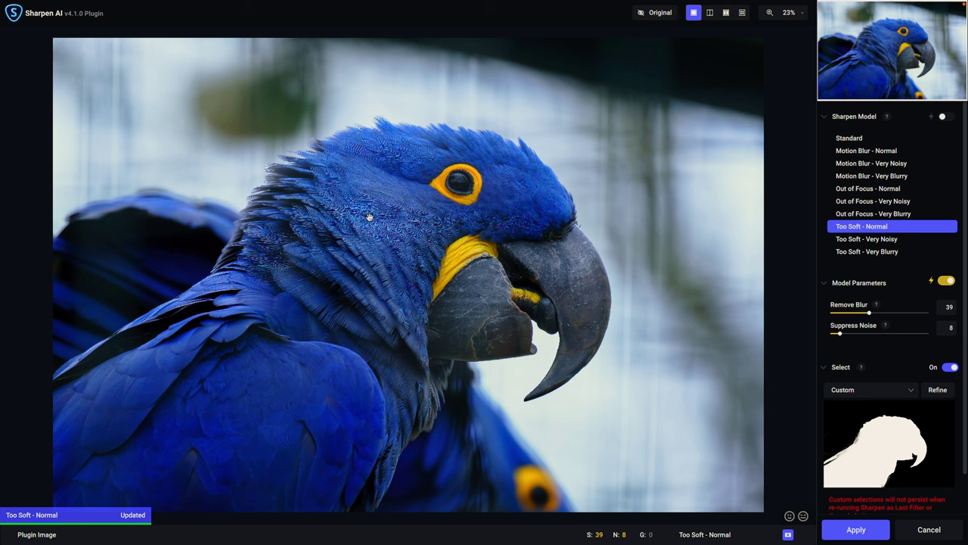
click(482, 330)
click(802, 14)
click(762, 63)
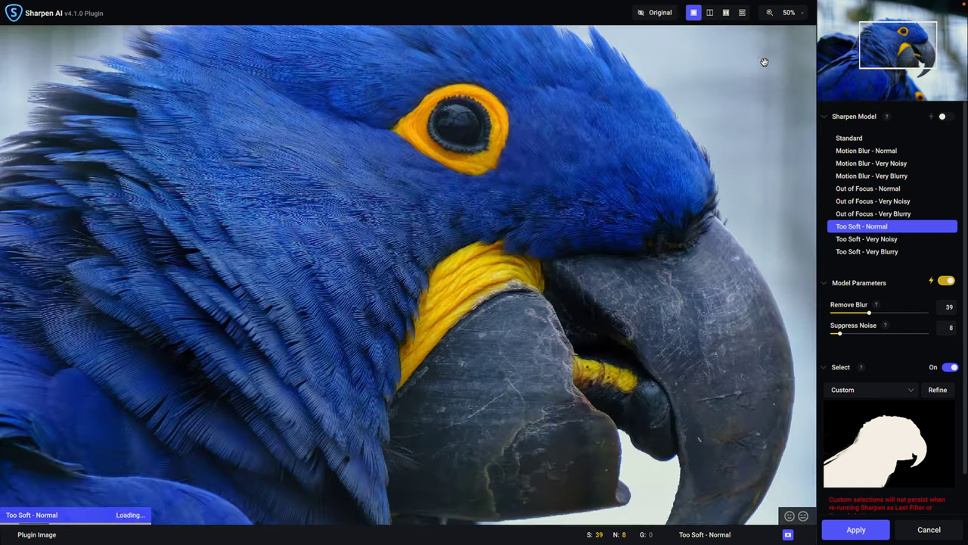
drag(562, 195, 549, 217)
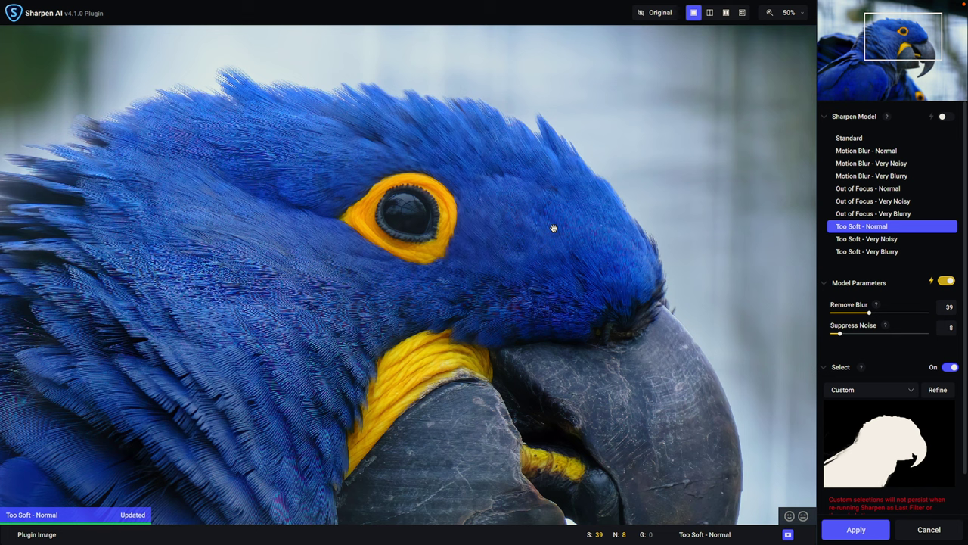
- Apply Motion Blur - Very Noisy sharpening with Remove Blur lowered to 26
click(867, 165)
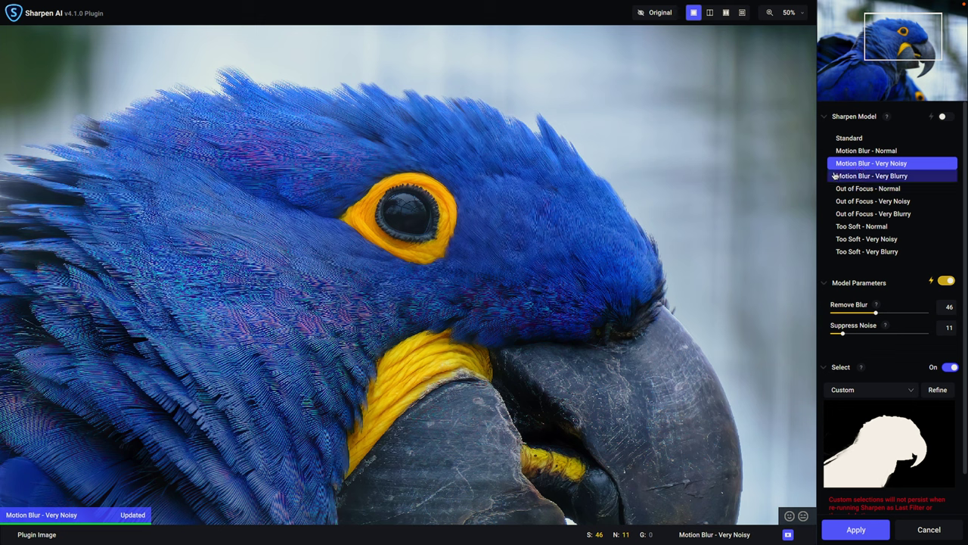
click(719, 199)
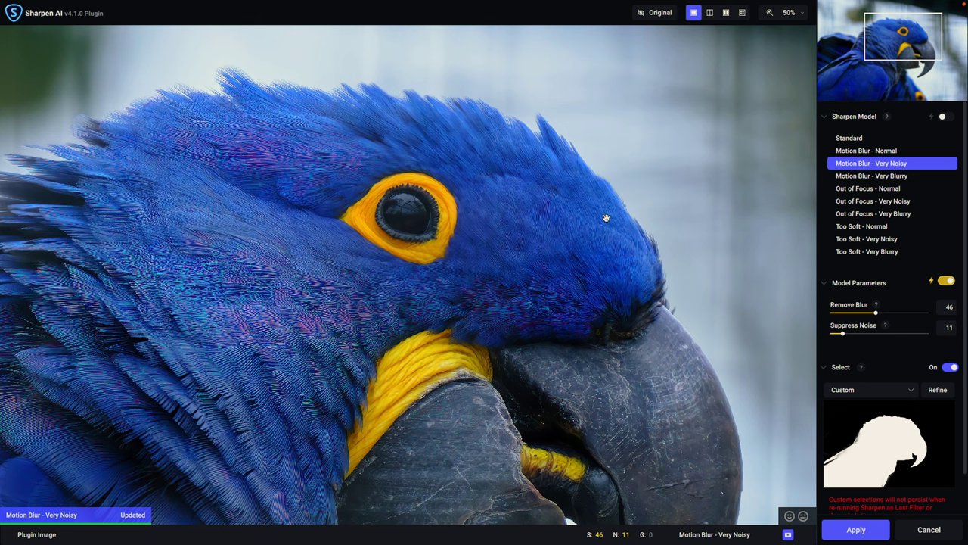
drag(877, 316, 857, 316)
click(507, 239)
click(507, 239)
click(853, 528)
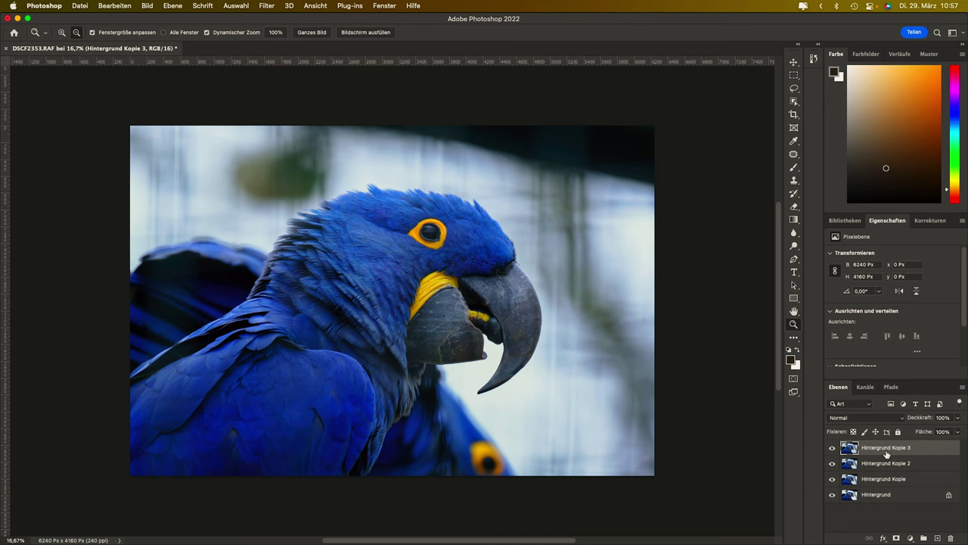
- Create 'Hintergrund Kopie 4' from the sharpened top layer and launch Camera Raw-Filter on it
drag(885, 450, 938, 538)
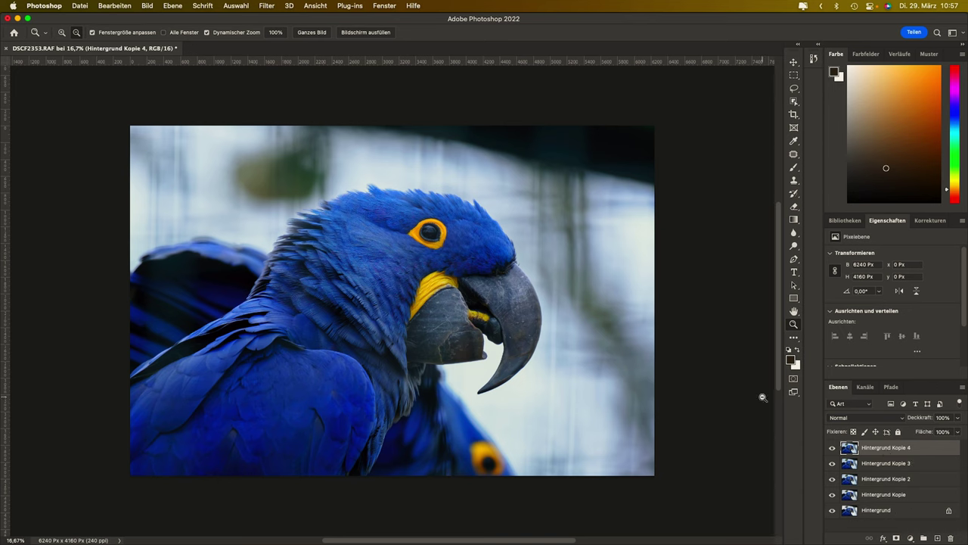
click(263, 5)
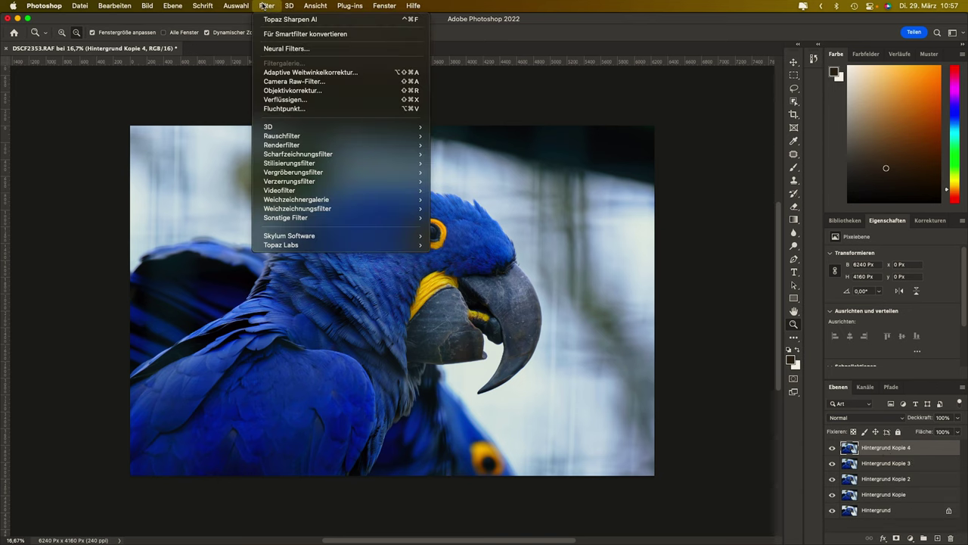
click(300, 81)
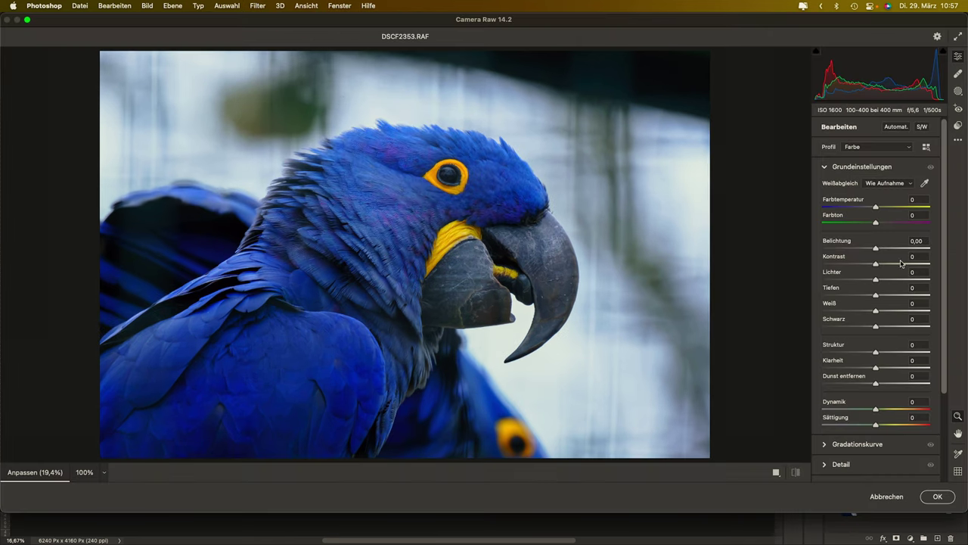
- Mask the macaw with Motiv auswählen, then paint out the second parrot with a size-8 subtract brush
click(958, 93)
click(856, 148)
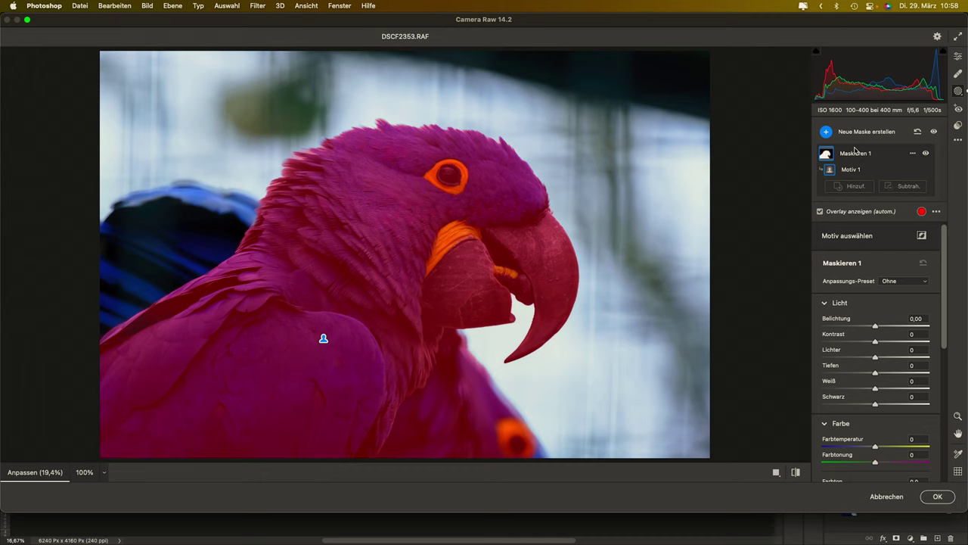
click(903, 187)
click(848, 223)
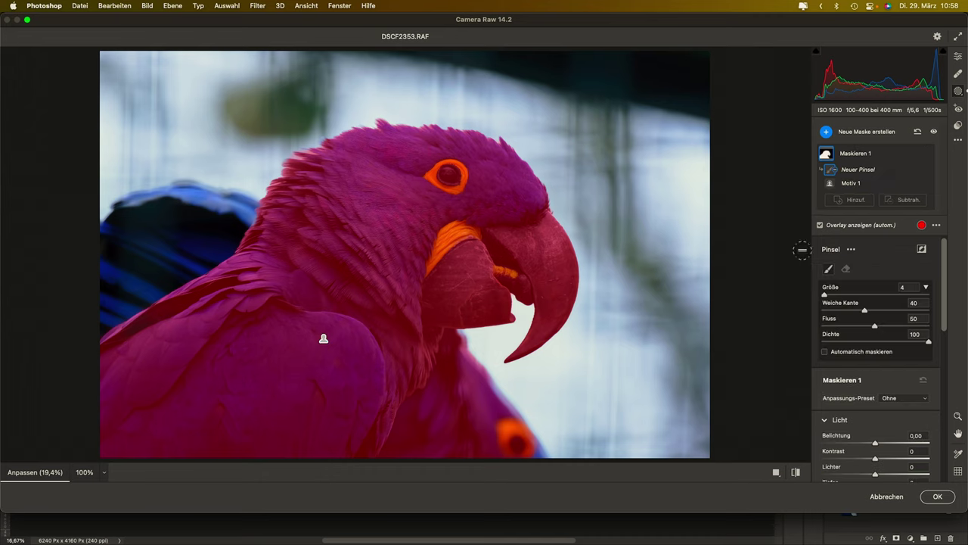
key(bracketright)
key(bracketright)
key(bracketright)
mouse_move(463, 357)
mouse_down()
mouse_move(401, 460)
mouse_move(522, 447)
mouse_move(450, 346)
mouse_move(447, 378)
mouse_move(480, 436)
mouse_move(434, 425)
mouse_move(454, 415)
mouse_move(480, 449)
mouse_move(430, 444)
mouse_move(426, 412)
mouse_move(402, 449)
mouse_move(411, 428)
mouse_move(460, 387)
mouse_move(464, 357)
mouse_move(446, 355)
mouse_move(505, 422)
mouse_move(479, 372)
mouse_move(511, 431)
mouse_move(469, 443)
mouse_move(457, 431)
mouse_move(439, 447)
mouse_move(396, 454)
mouse_move(463, 356)
mouse_move(474, 357)
mouse_move(458, 341)
mouse_move(486, 425)
mouse_move(499, 423)
mouse_up()
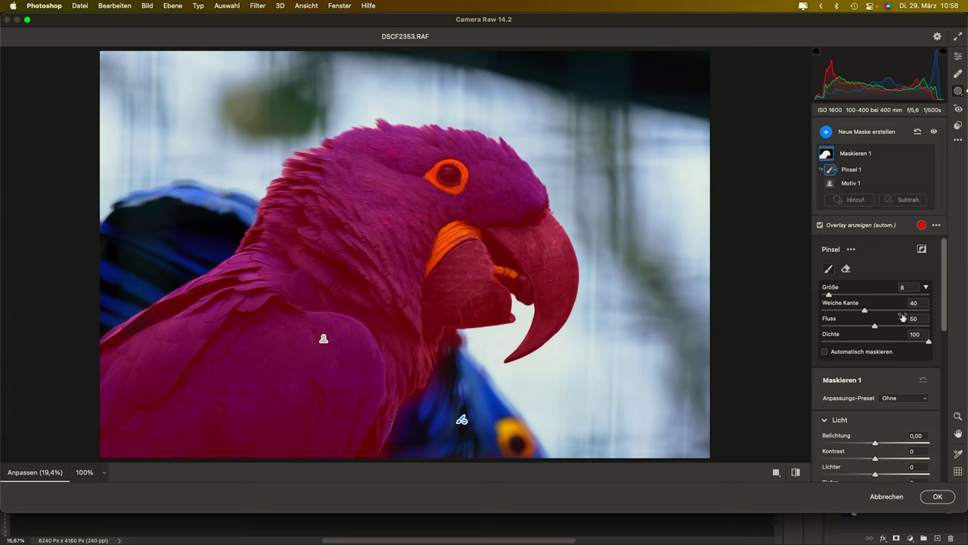
- In the parrot mask, lift Tiefen to +10 and lower Lichter to -34
scroll(883, 396, down, 2)
scroll(883, 397, down, 5)
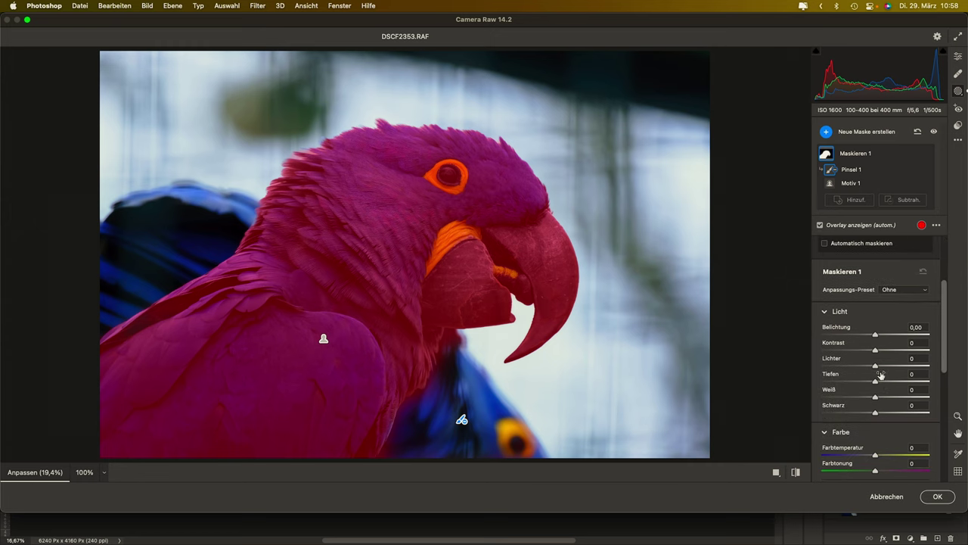
scroll(893, 400, down, 2)
scroll(892, 399, down, 4)
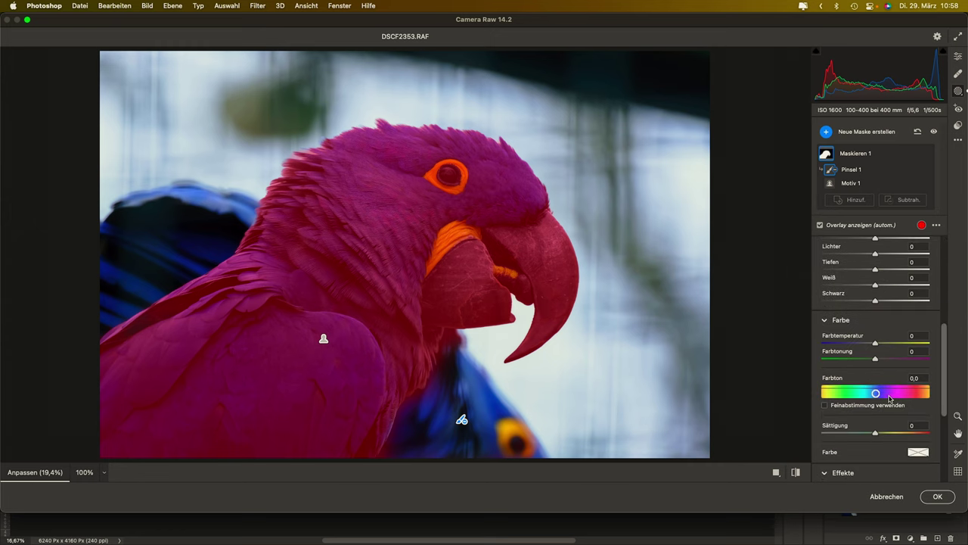
scroll(890, 398, down, 4)
scroll(890, 399, down, 1)
scroll(889, 399, up, 4)
scroll(889, 399, up, 2)
scroll(890, 397, up, 3)
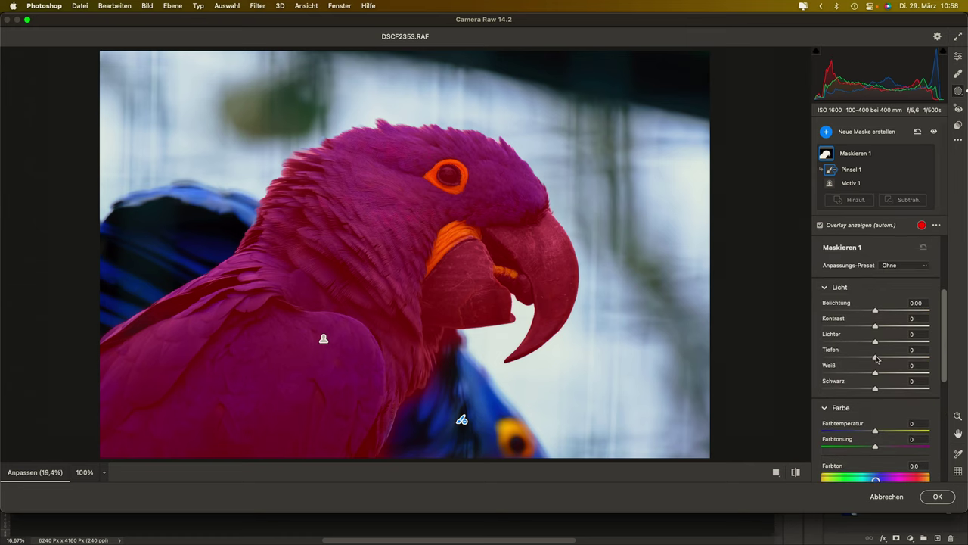
drag(878, 359, 881, 360)
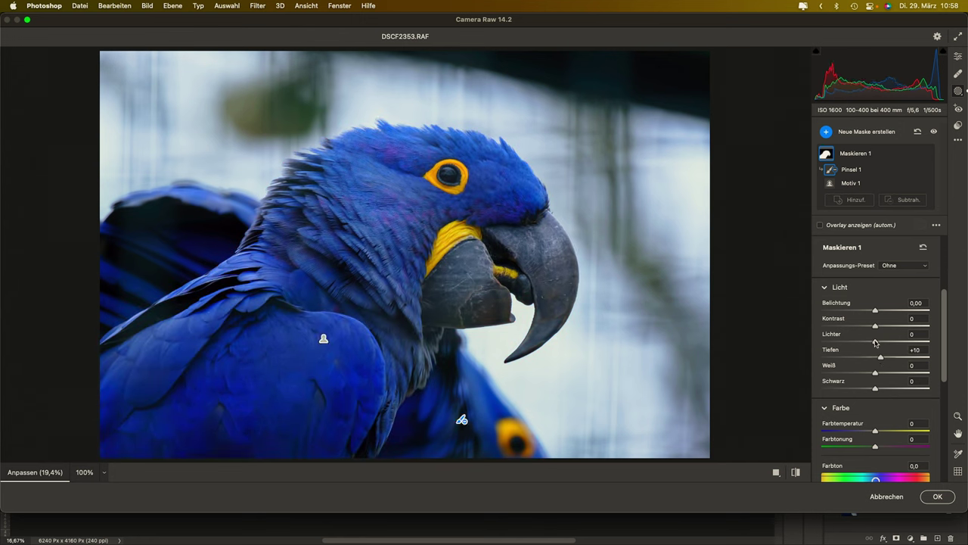
drag(876, 344, 864, 344)
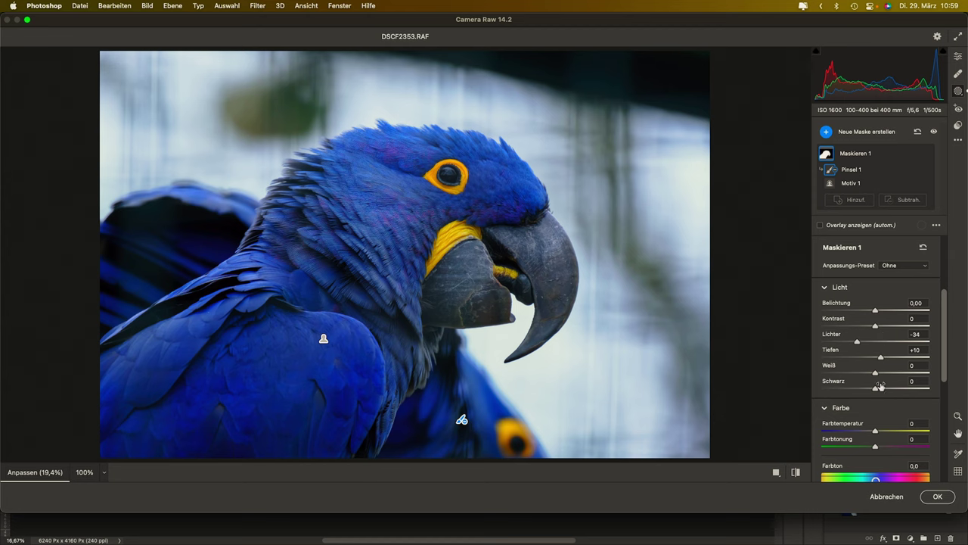
- Raise the mask's Weiß to +14, leaving Schwarz back at 0
drag(876, 375, 883, 375)
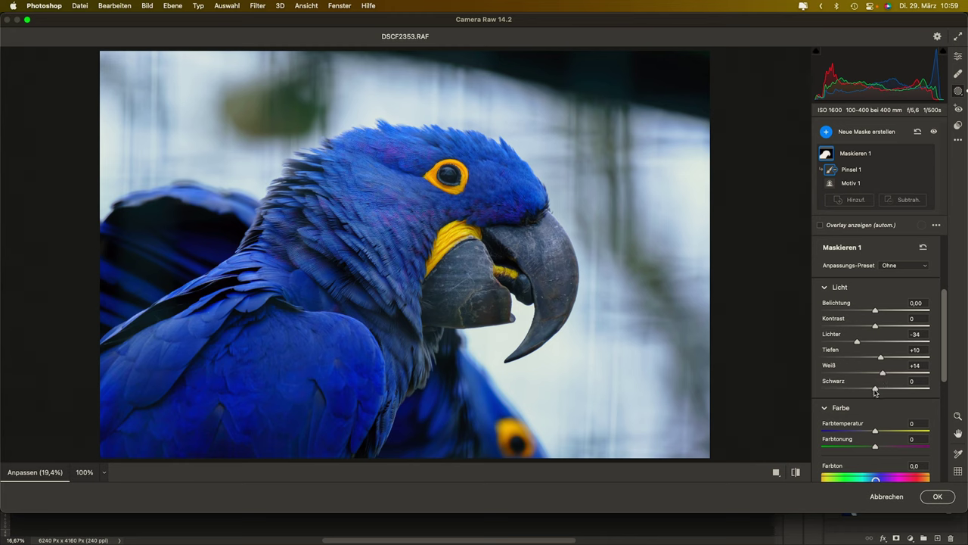
drag(875, 390, 870, 390)
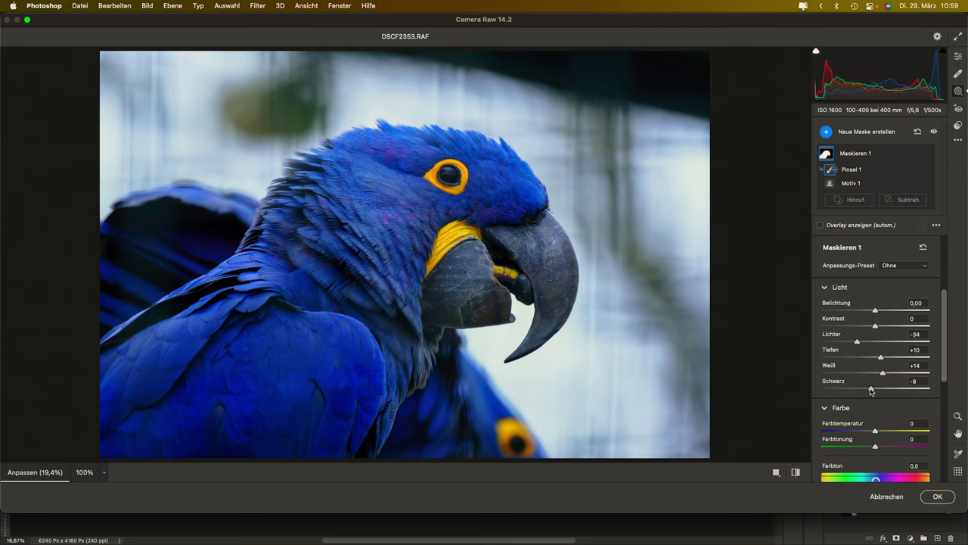
drag(870, 390, 875, 391)
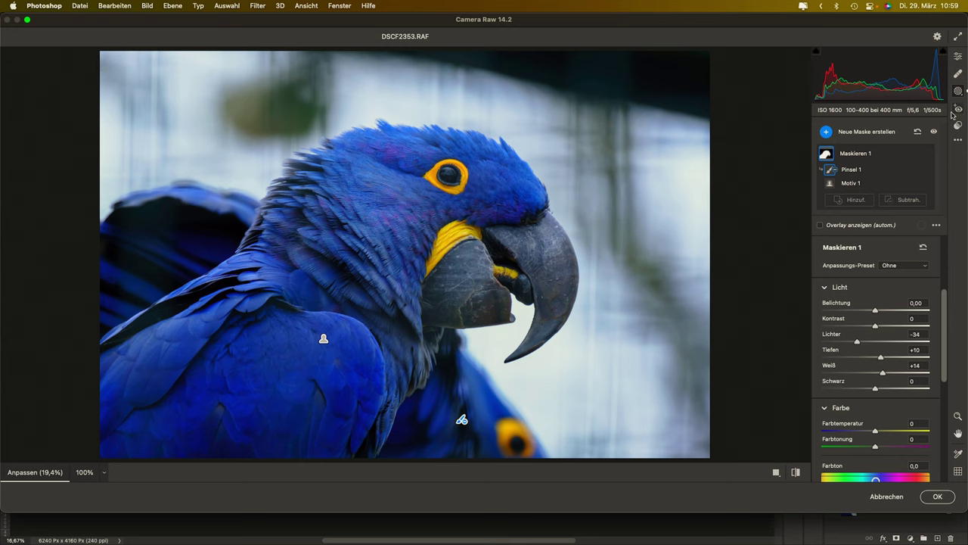
- Attempt a sky mask, dismiss 'Kein Himmel erkannt', and return to the Bearbeiten panel
click(826, 134)
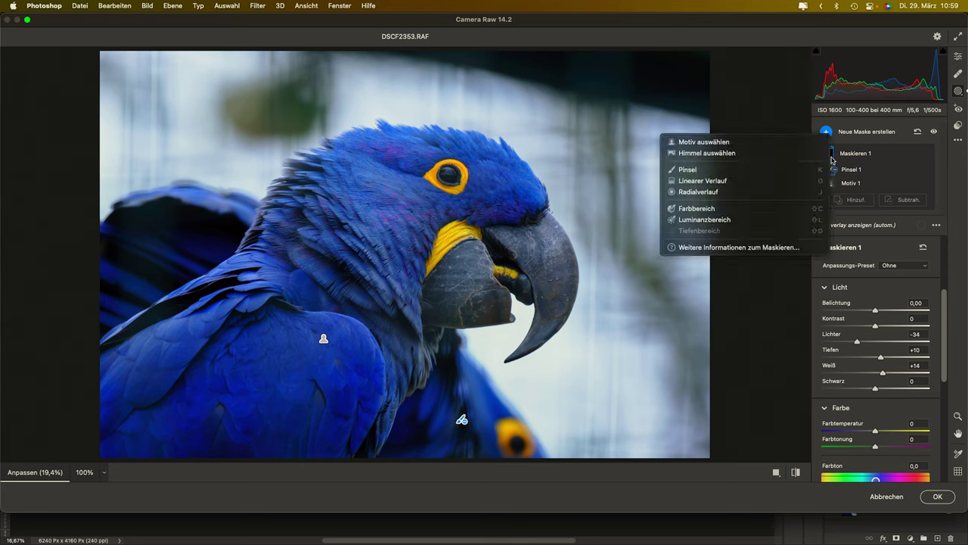
click(743, 154)
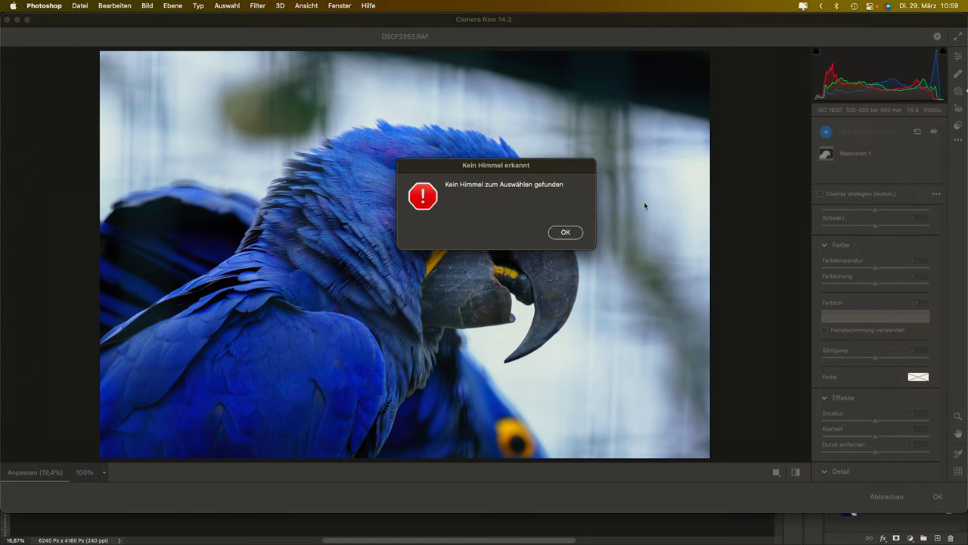
click(569, 232)
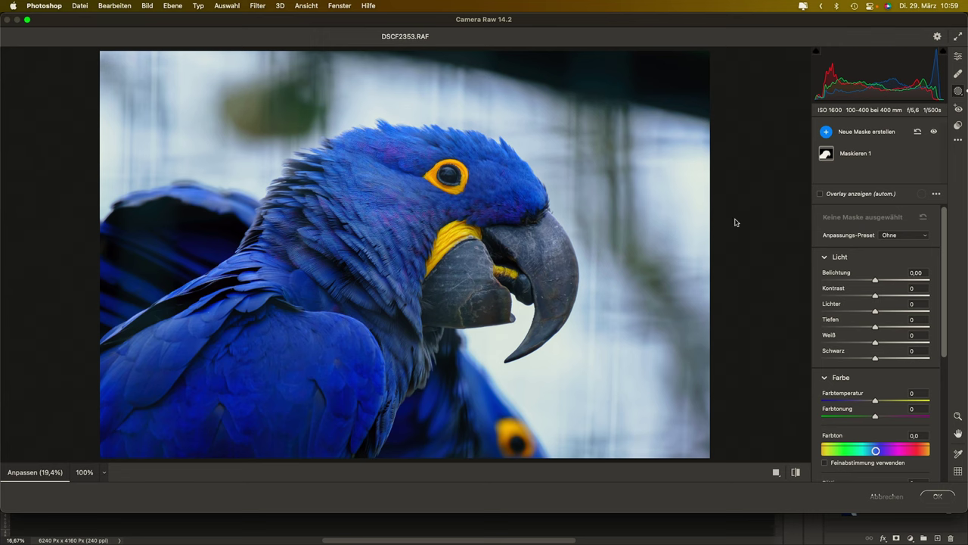
scroll(885, 309, down, 2)
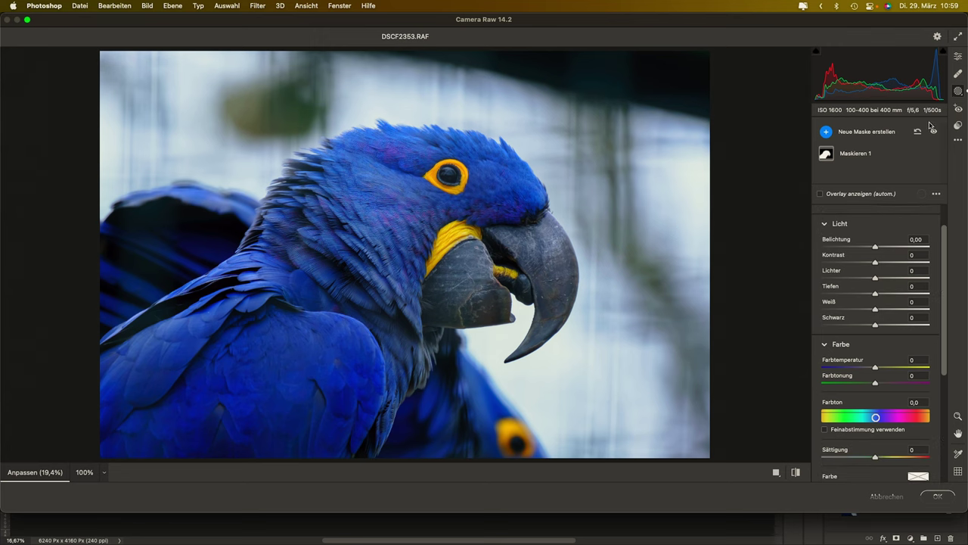
click(957, 58)
- Shift Farbmischer hues with the targeted tool: blues -21, greens +14, aquas +2
scroll(864, 281, down, 3)
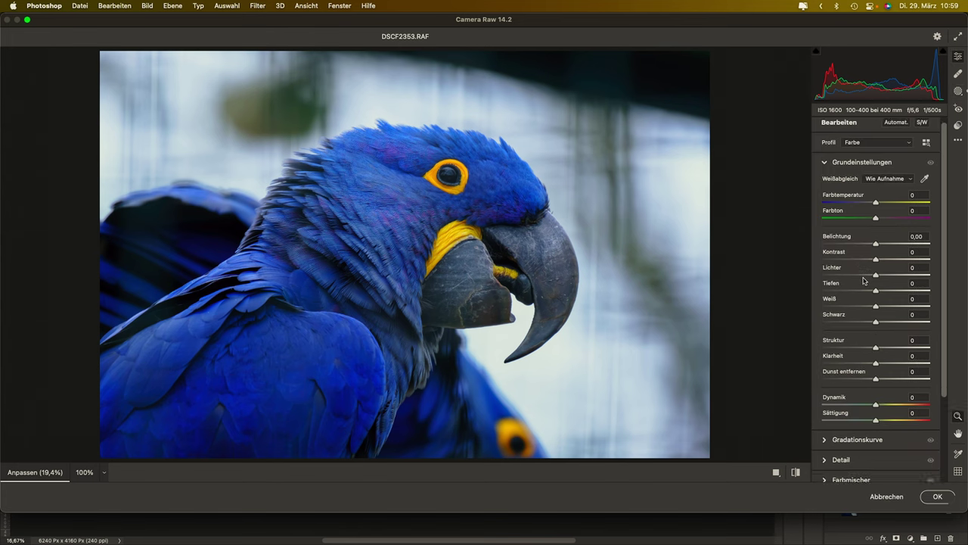
scroll(863, 281, down, 3)
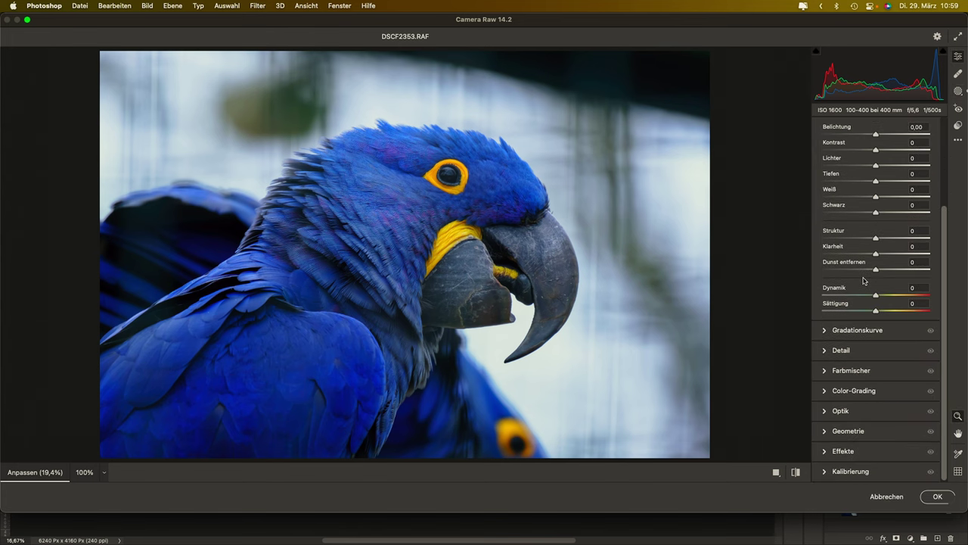
click(859, 372)
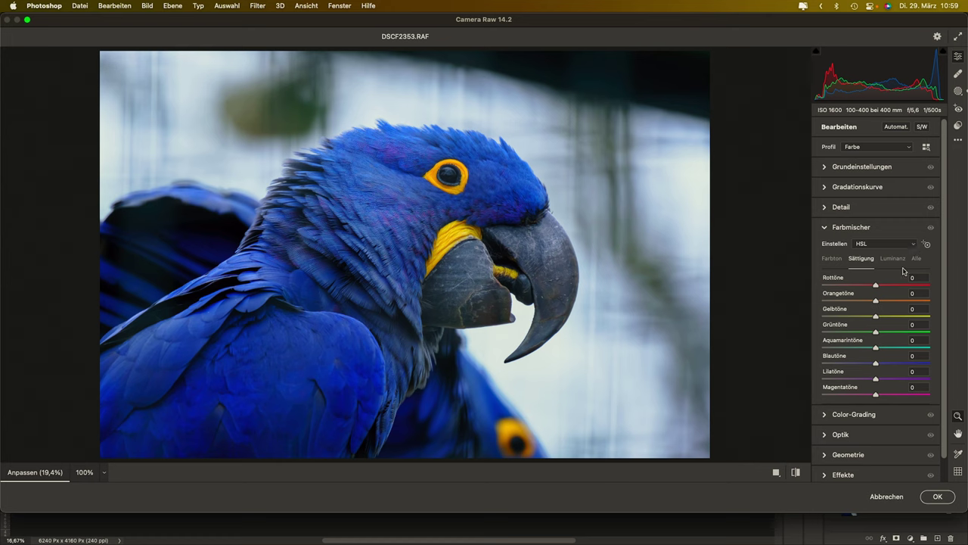
click(829, 260)
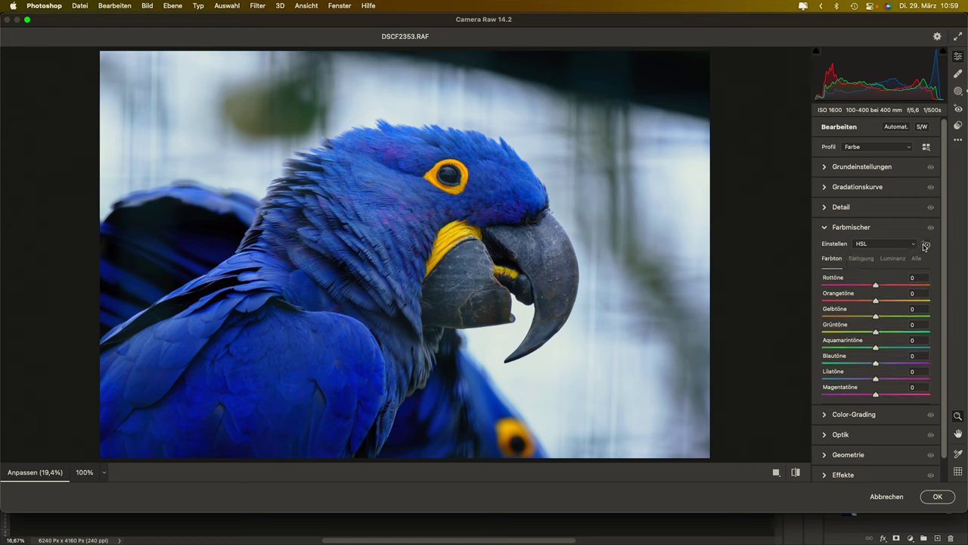
click(926, 246)
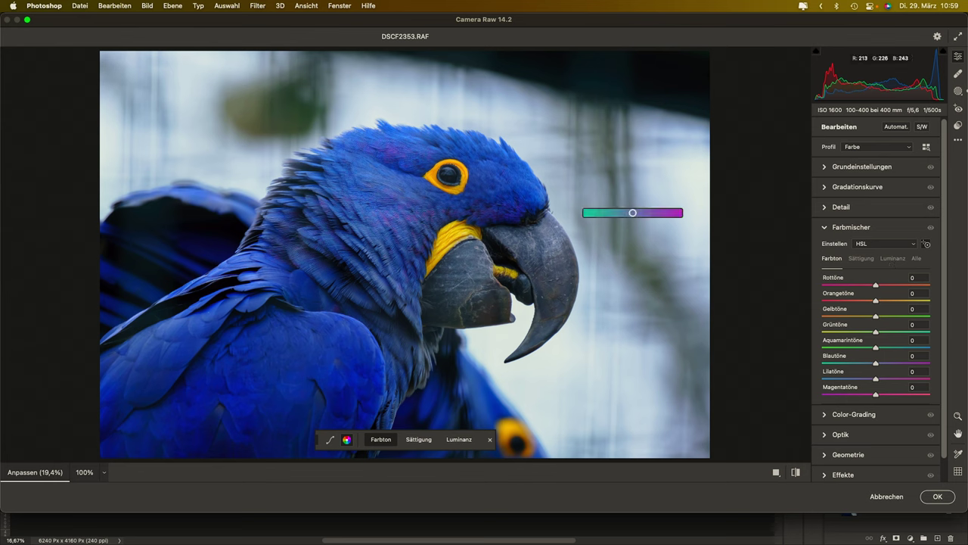
drag(632, 213, 622, 213)
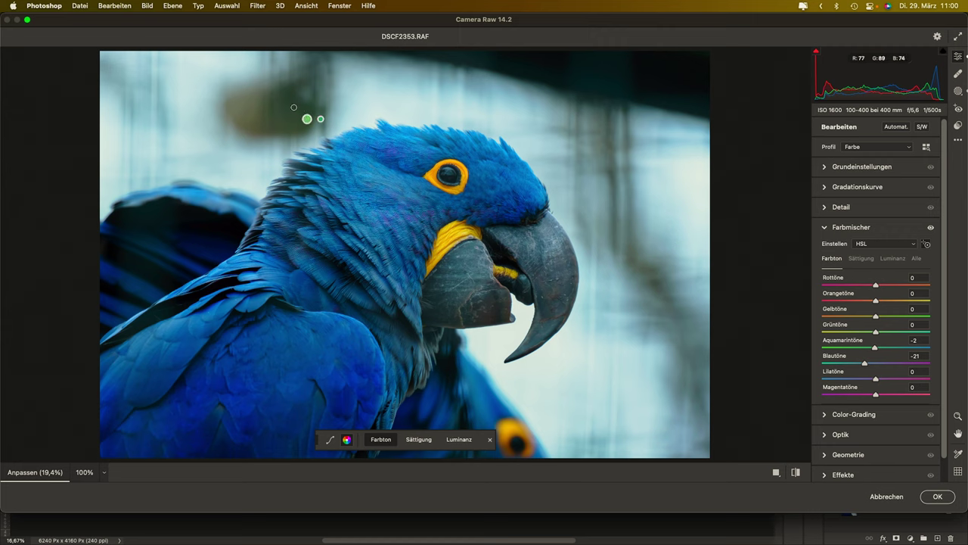
drag(294, 107, 294, 106)
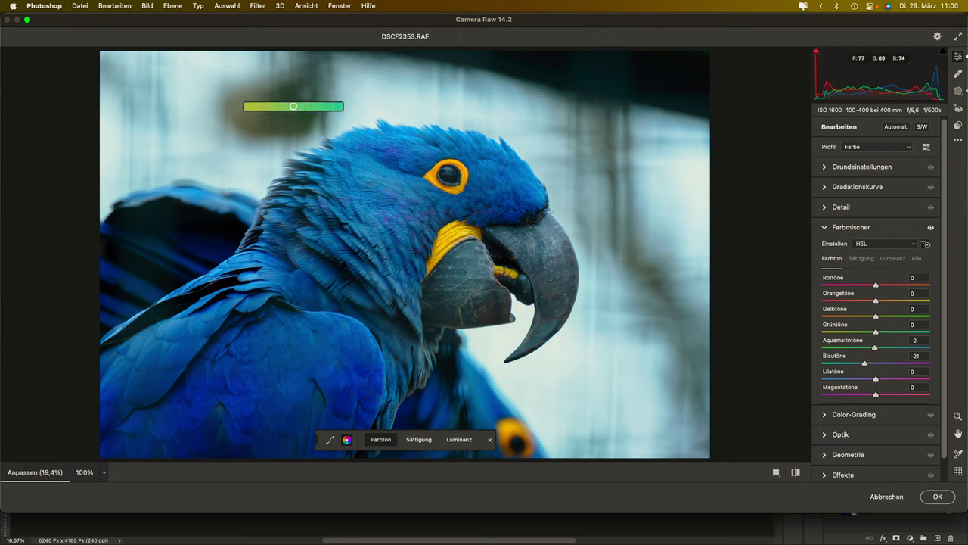
drag(293, 107, 301, 107)
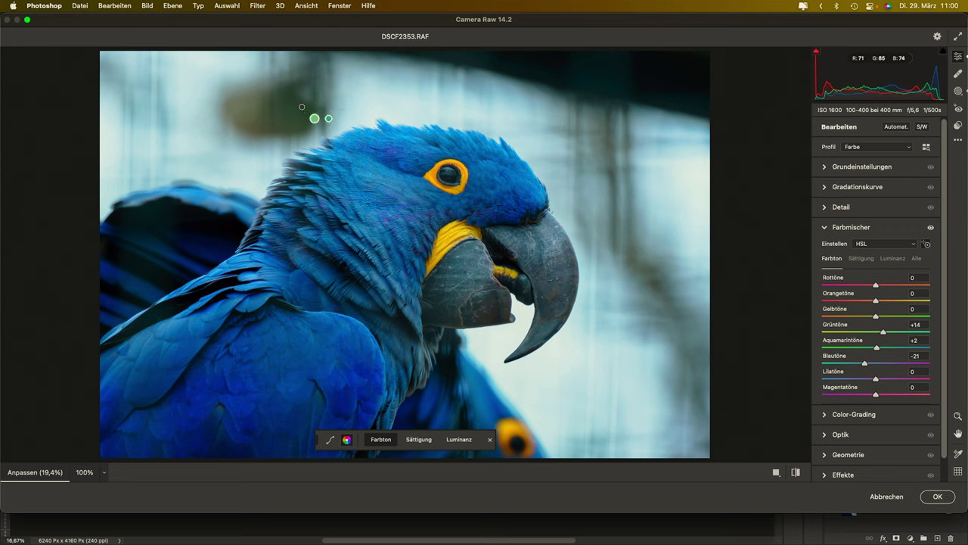
click(901, 259)
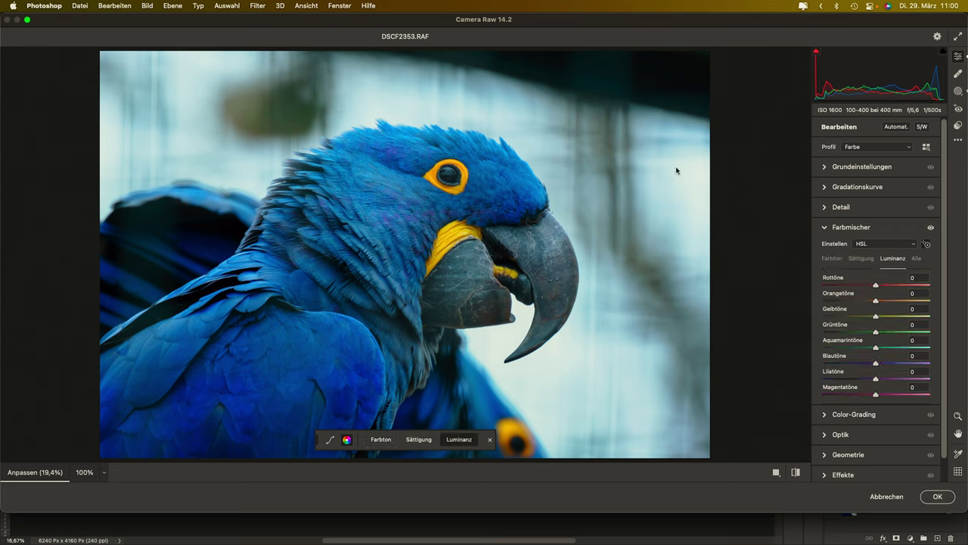
- Set Luminanz greens and aquas to -22, blues to -25 and purples to +3
click(614, 179)
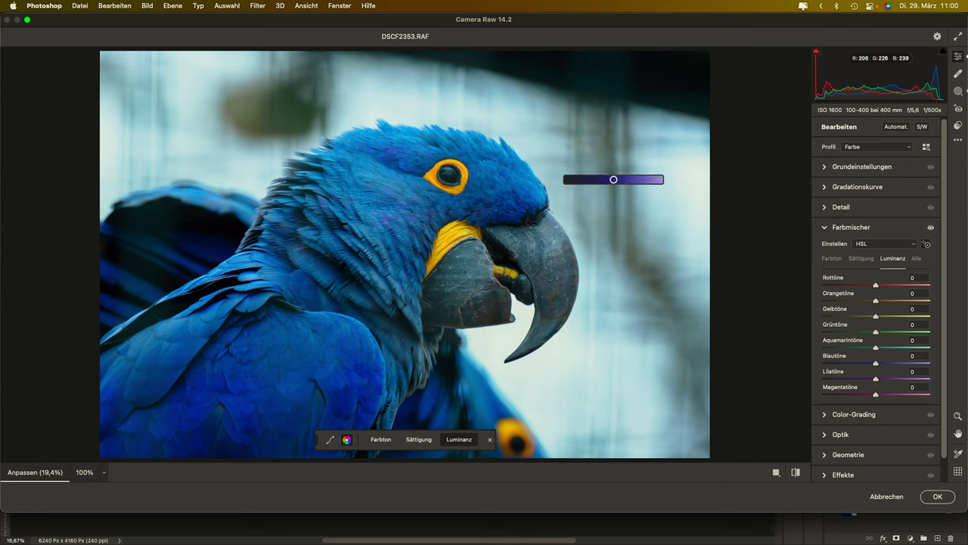
drag(613, 179, 597, 180)
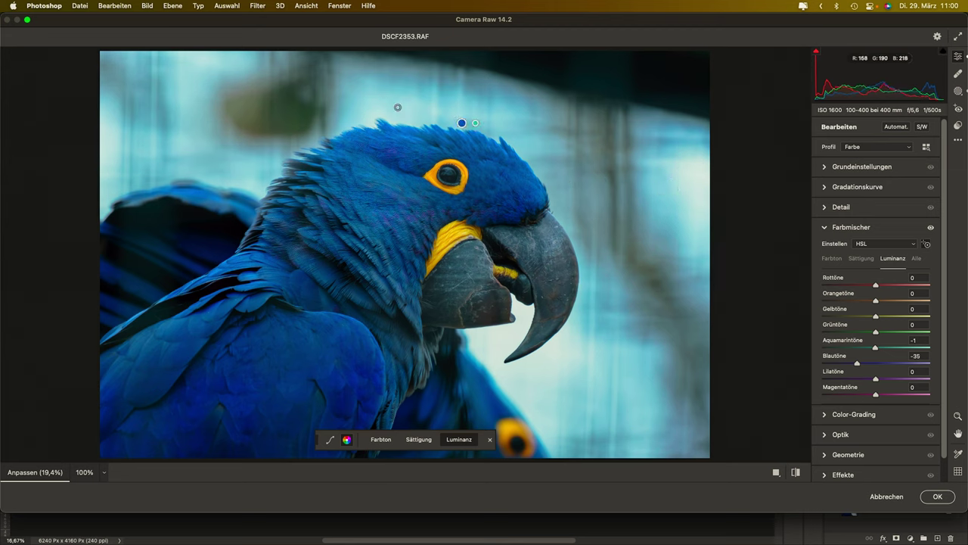
mouse_move(345, 103)
mouse_down()
mouse_move(252, 104)
mouse_move(285, 104)
mouse_up()
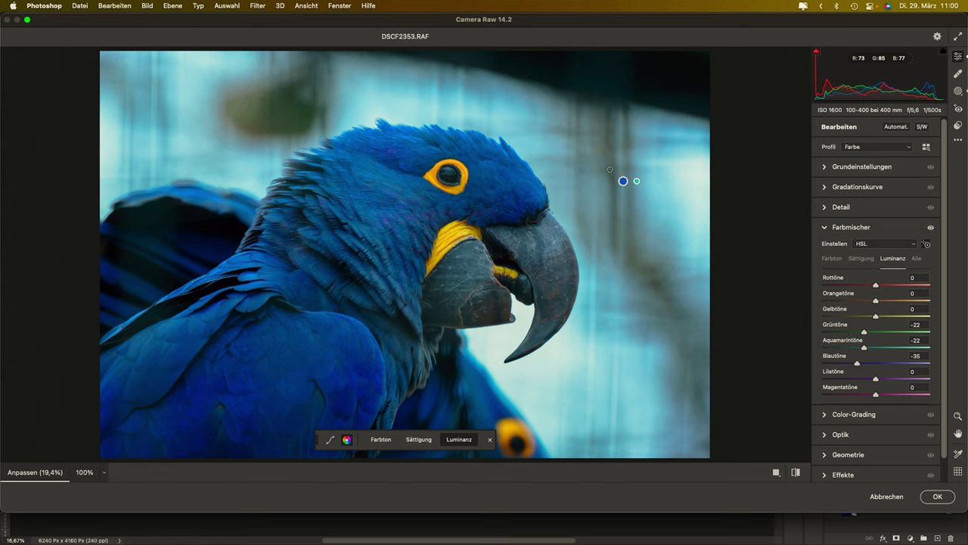
drag(492, 186, 482, 188)
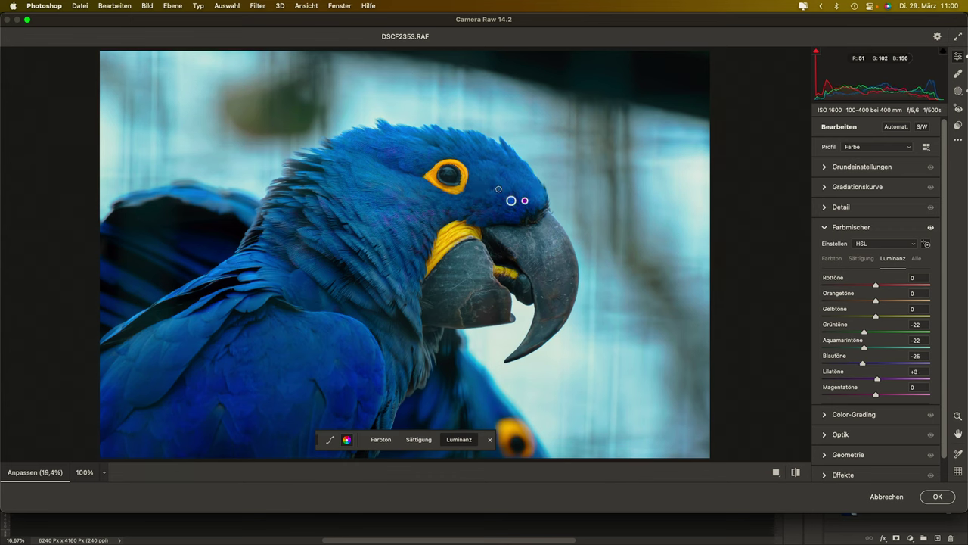
- Boost Sättigung: blues +15 and purples +5, sampling the parrot's feathers and eye ring
click(860, 259)
drag(500, 199, 507, 199)
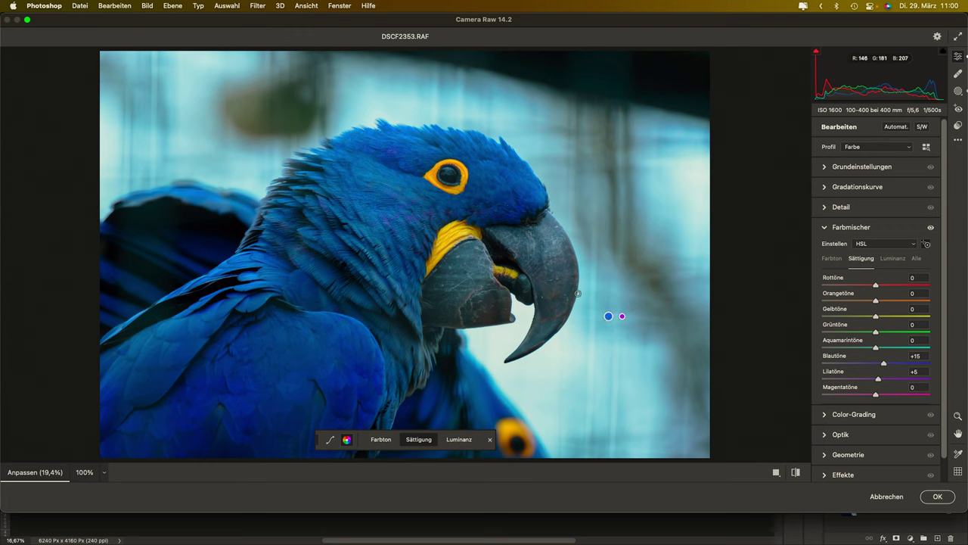
drag(450, 187, 456, 188)
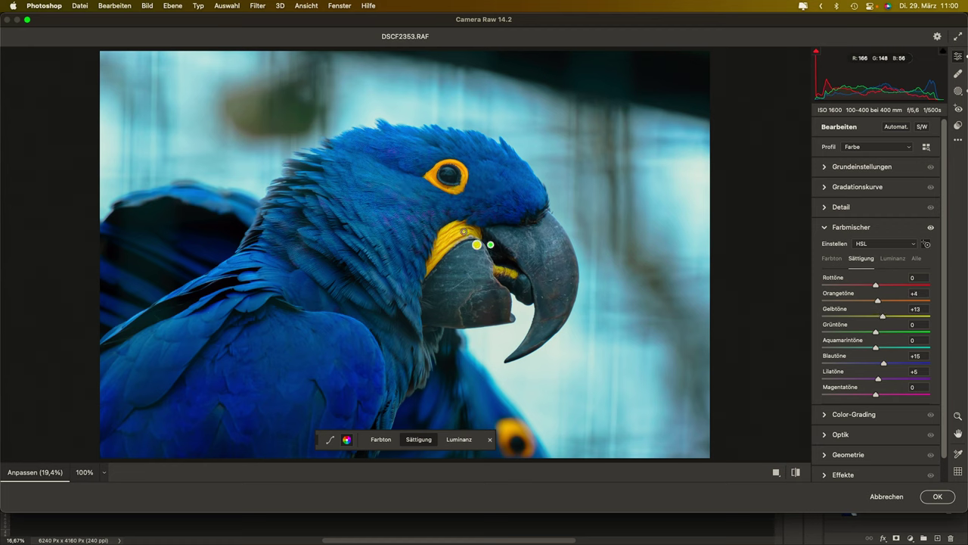
- Brighten the eye ring's Luminanz: oranges +5, yellows +18
click(897, 258)
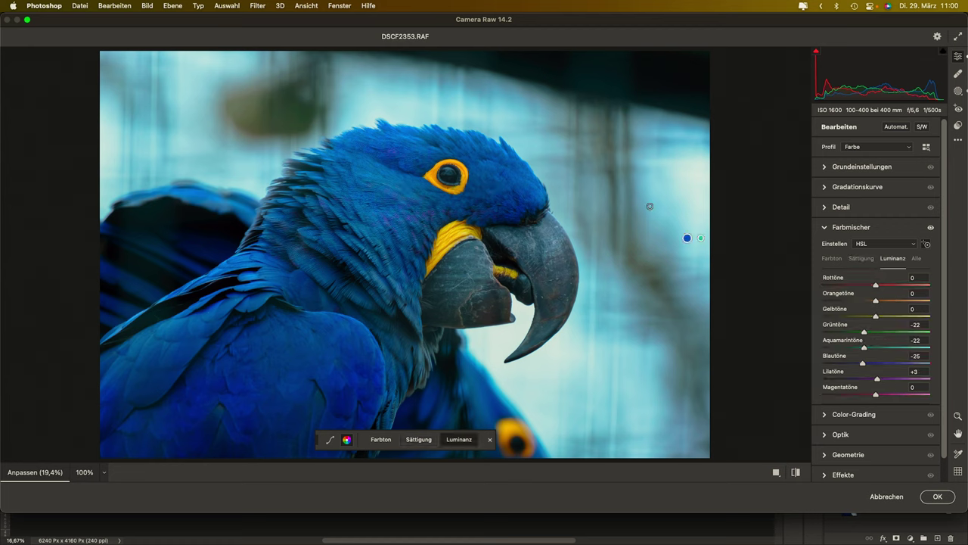
drag(447, 187, 452, 188)
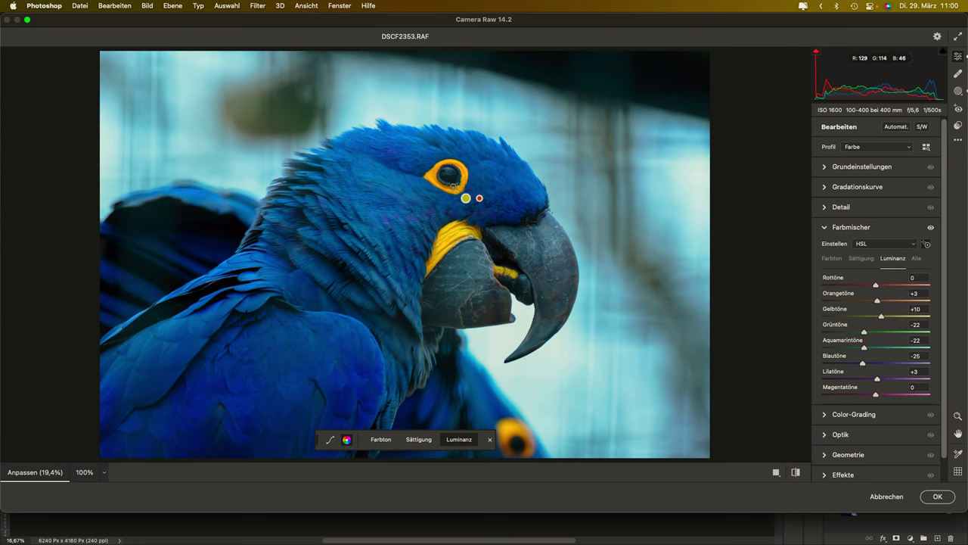
drag(457, 189, 464, 188)
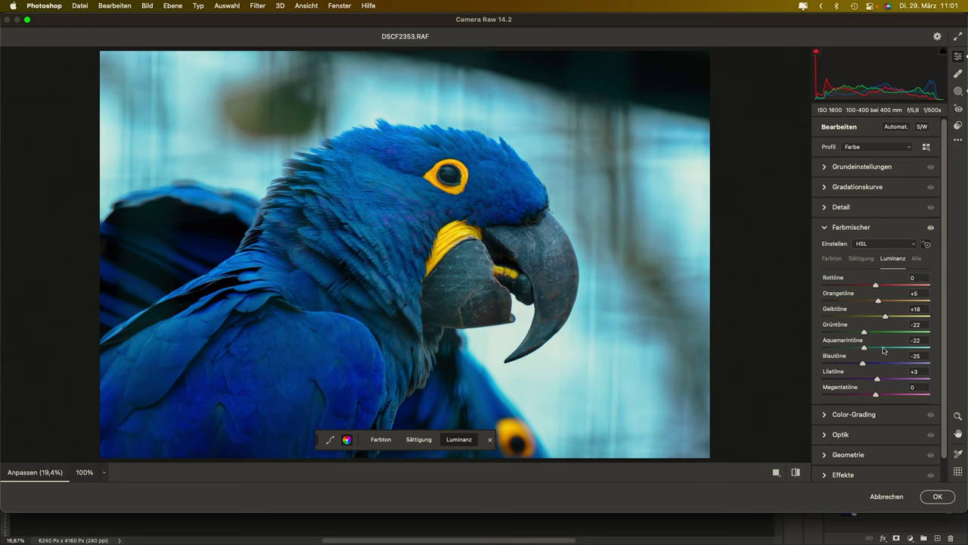
scroll(888, 322, down, 2)
scroll(888, 323, up, 2)
- Apply the Mittlerer Kontrast point-curve preset in the Gradationskurve settings
click(858, 163)
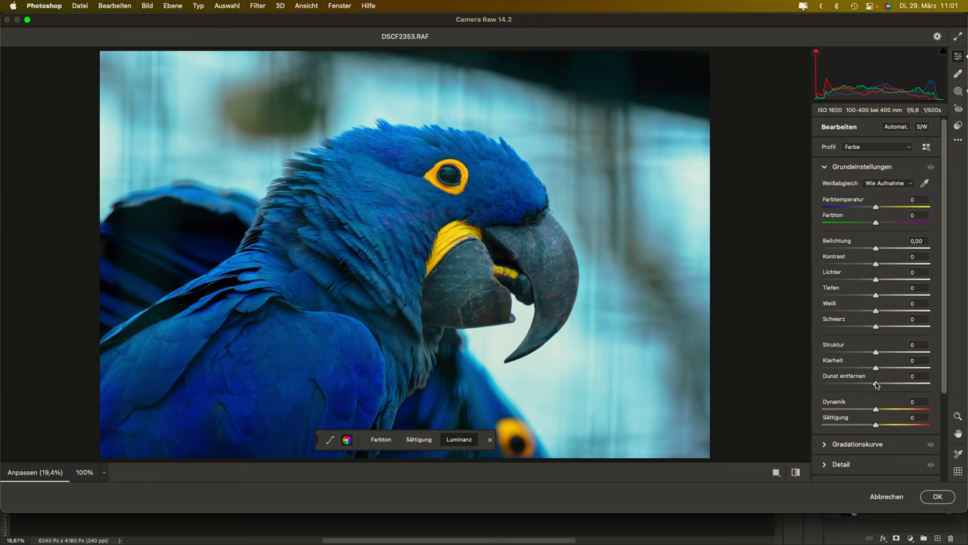
scroll(888, 382, down, 5)
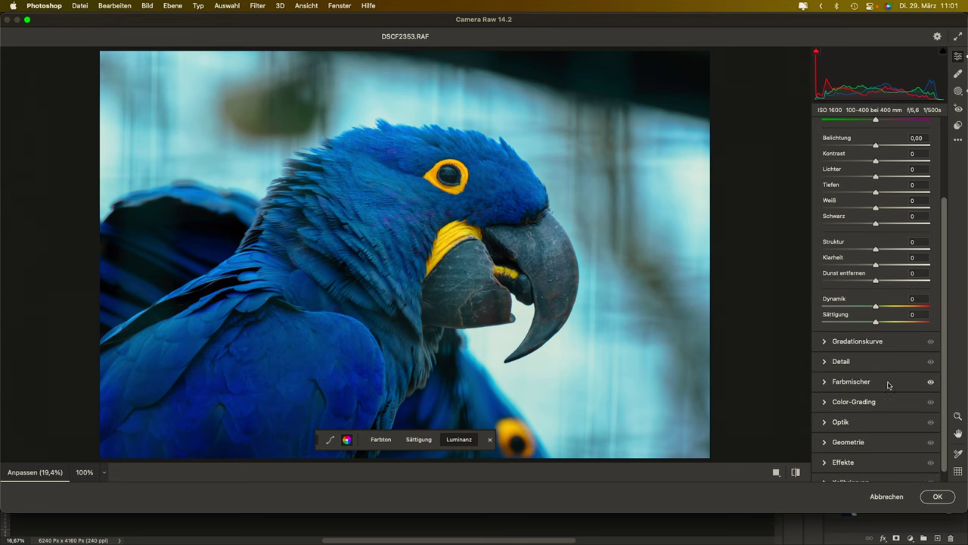
click(869, 342)
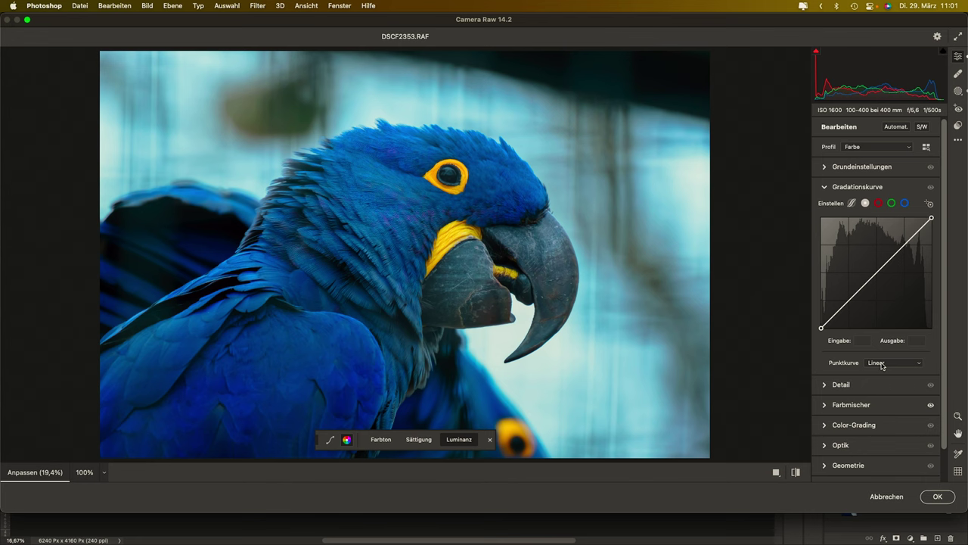
click(882, 365)
click(884, 374)
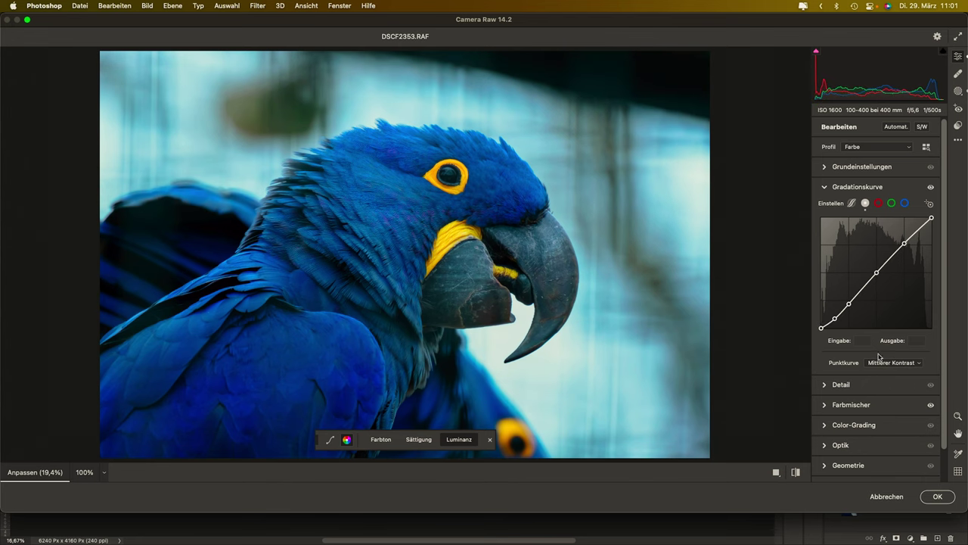
scroll(885, 242, down, 1)
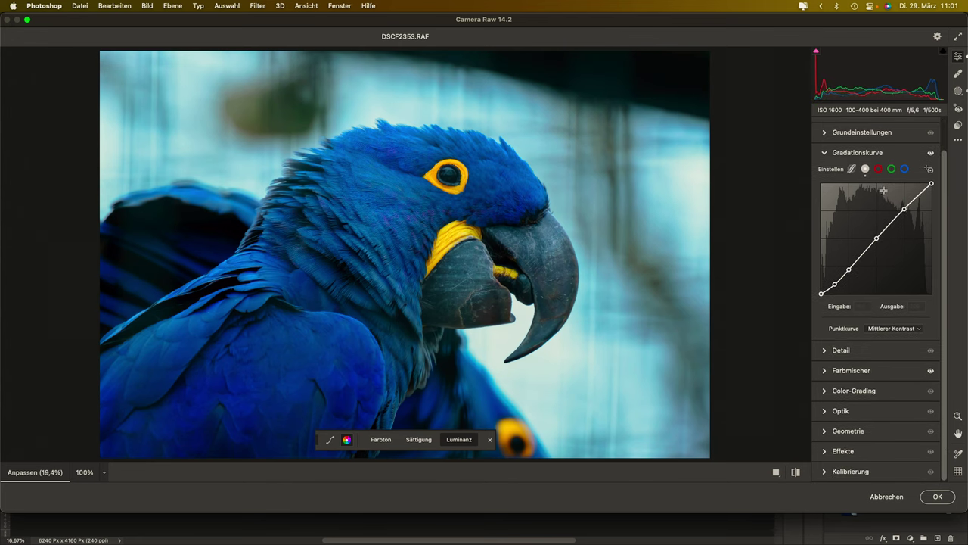
- Raise Belichtung to +0,25 and turn on the shadow clipping warning
click(863, 134)
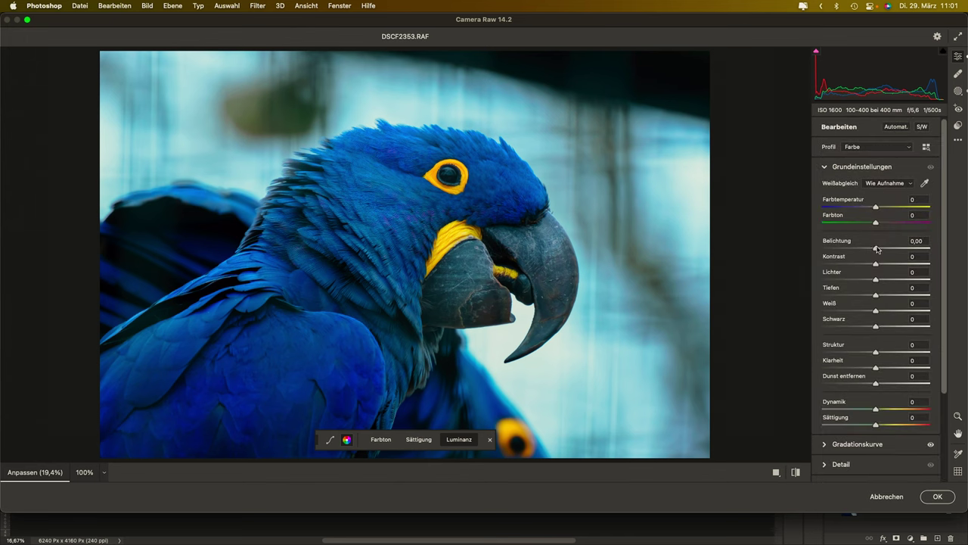
drag(876, 250, 879, 250)
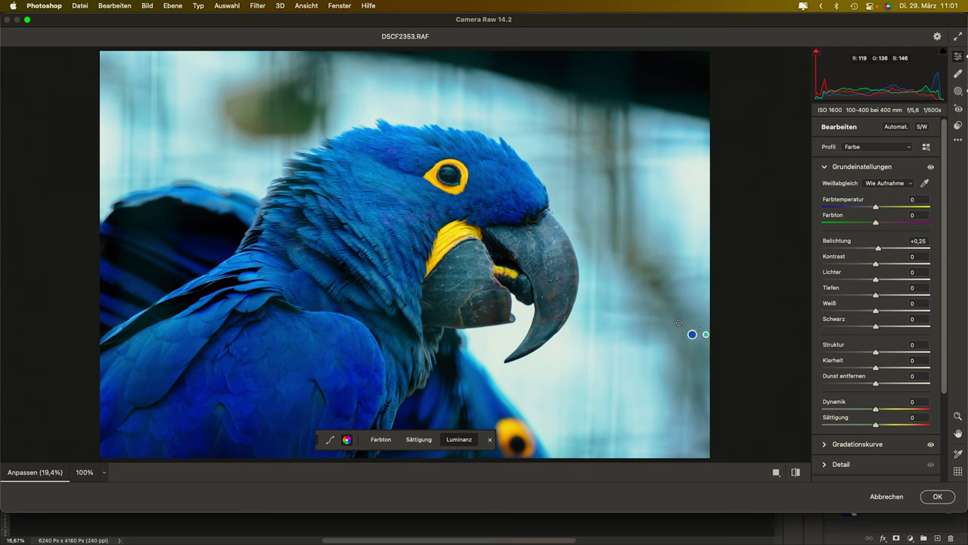
click(815, 51)
- Add a -20 vignette with Mittenwert 2 and Weiche Kante 35
scroll(879, 274, down, 3)
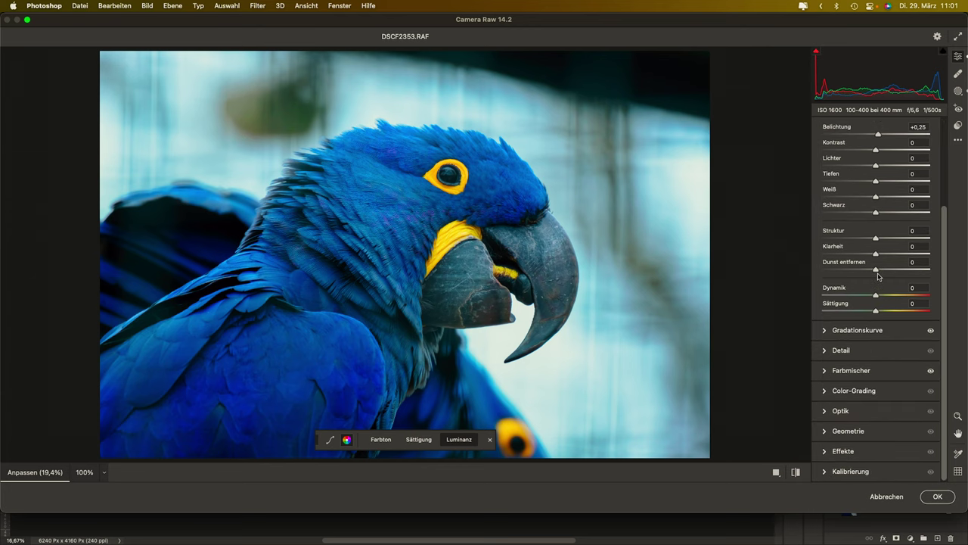
click(851, 452)
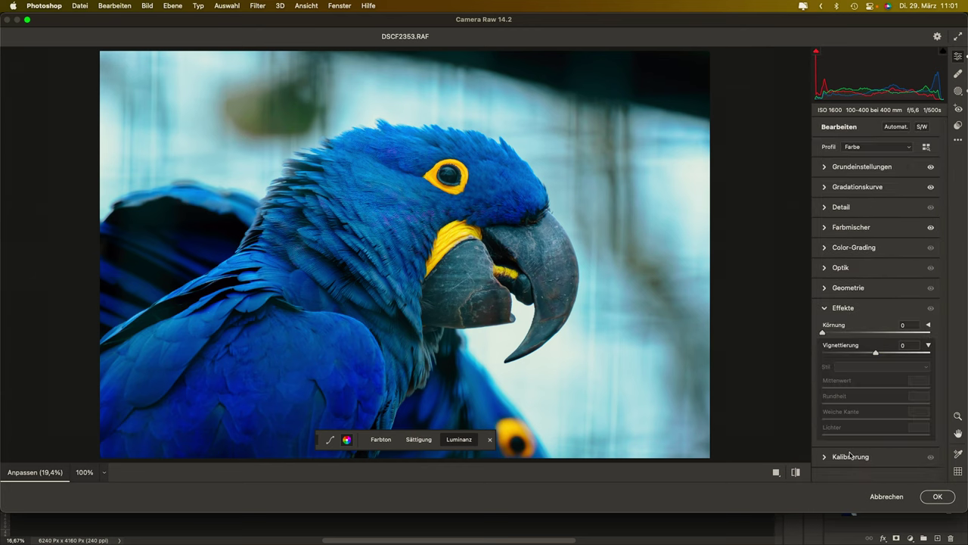
drag(876, 354, 866, 354)
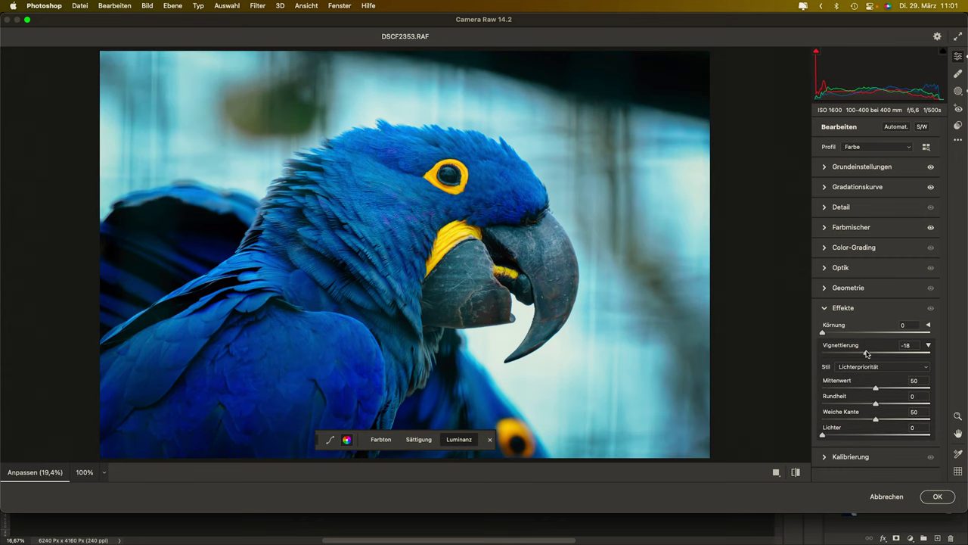
drag(866, 354, 865, 353)
drag(876, 419, 815, 421)
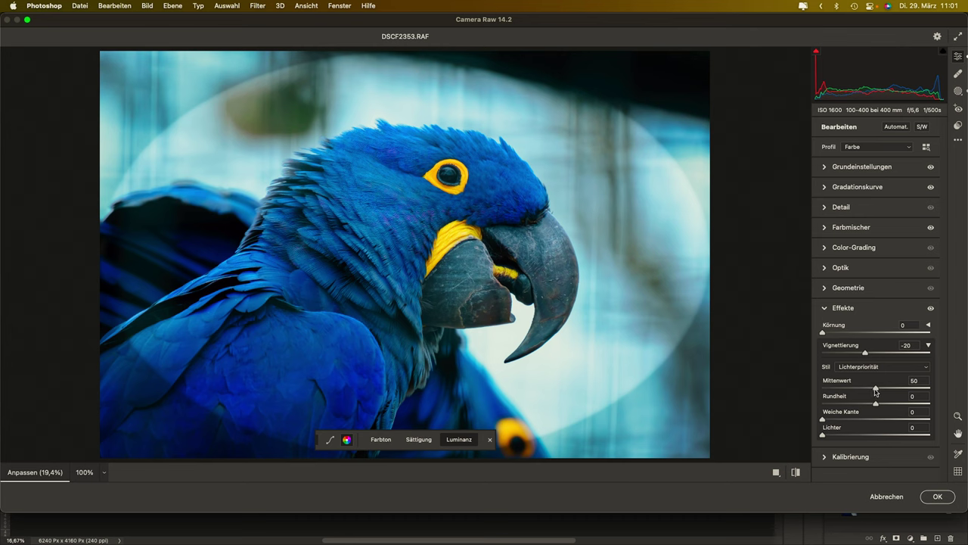
drag(875, 389, 825, 399)
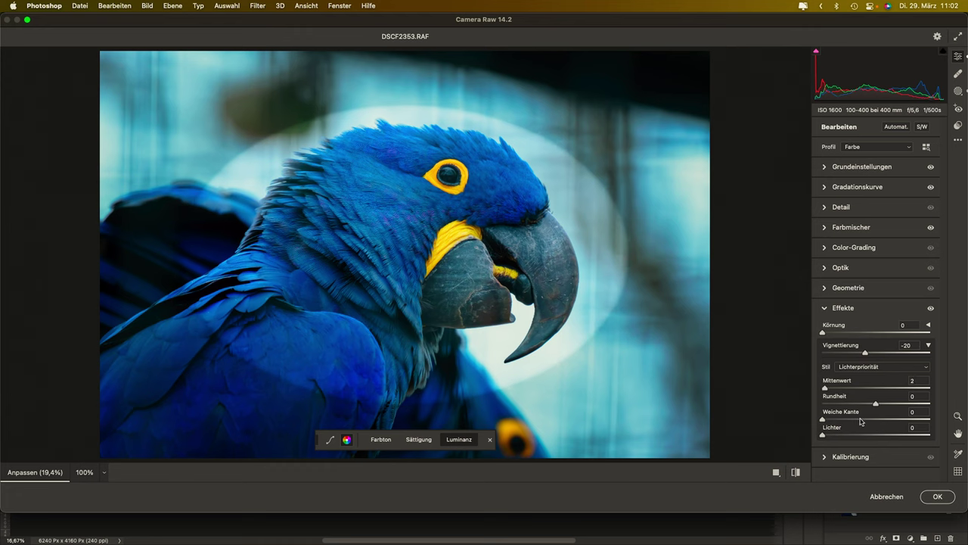
drag(823, 420, 853, 425)
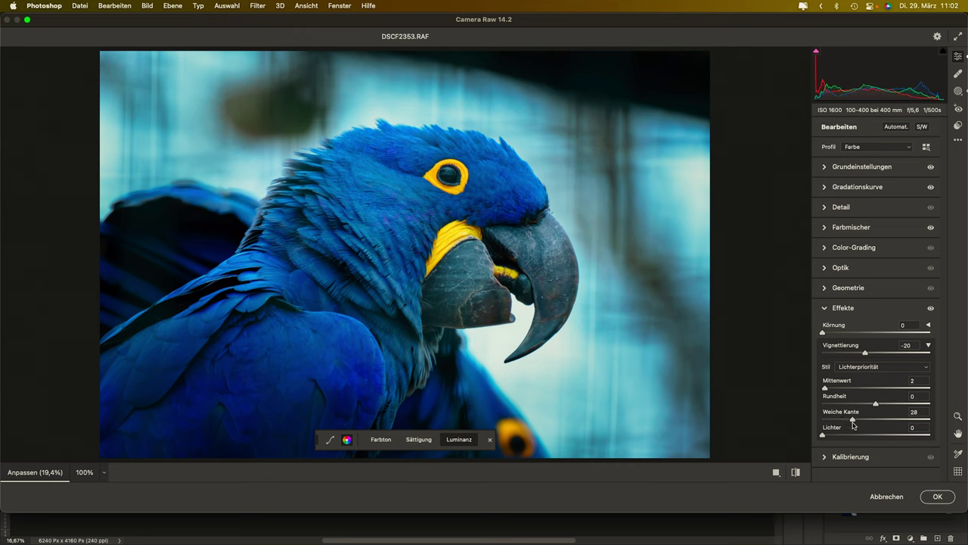
drag(853, 425, 858, 425)
- Apply the Camera Raw grade, zoom into the neck feathers, then back out to the head
click(937, 496)
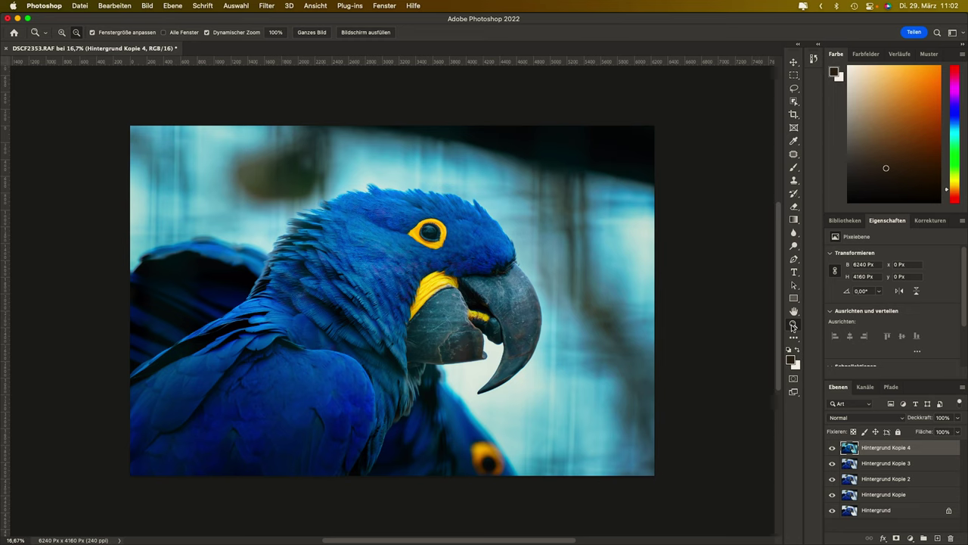
mouse_move(376, 297)
mouse_down()
mouse_move(434, 292)
mouse_move(415, 291)
mouse_up()
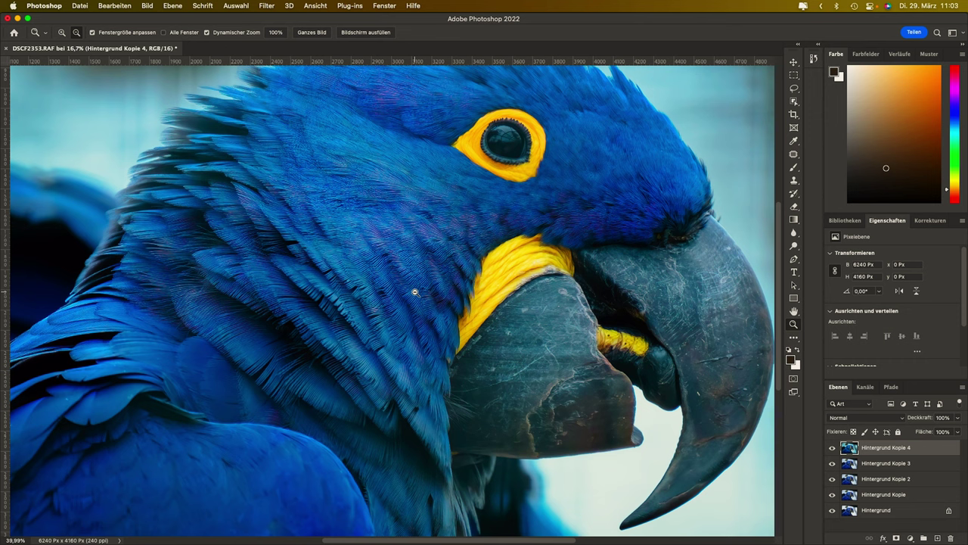
mouse_move(415, 292)
mouse_down()
mouse_move(404, 292)
mouse_move(446, 288)
mouse_up()
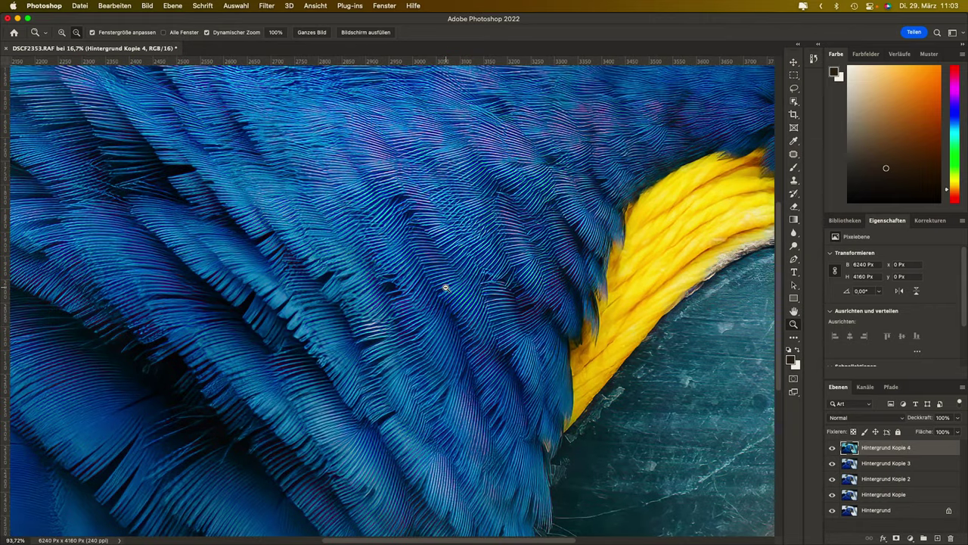
drag(446, 288, 392, 288)
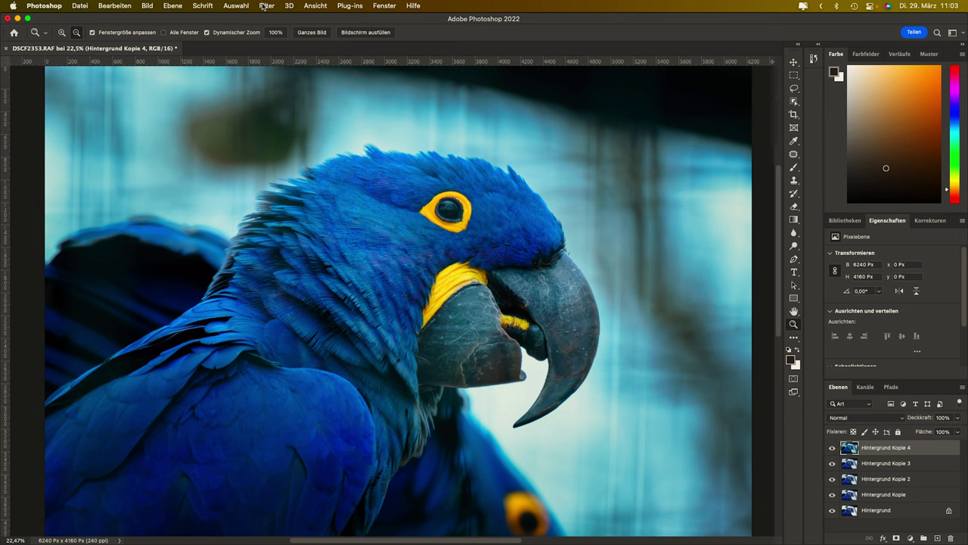
- Reopen the Camera Raw filter and set Rauschreduzierung (Farbe) to 92
click(264, 6)
click(292, 82)
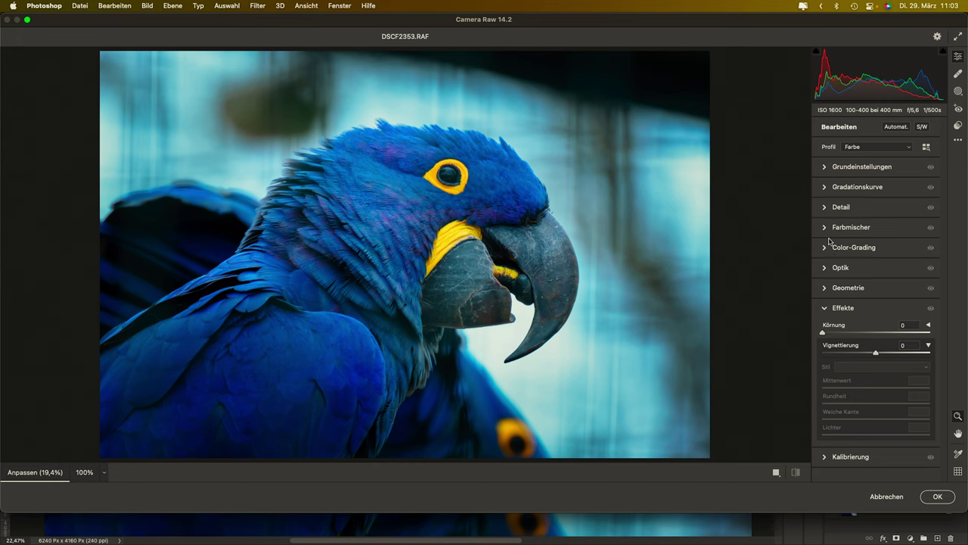
click(832, 209)
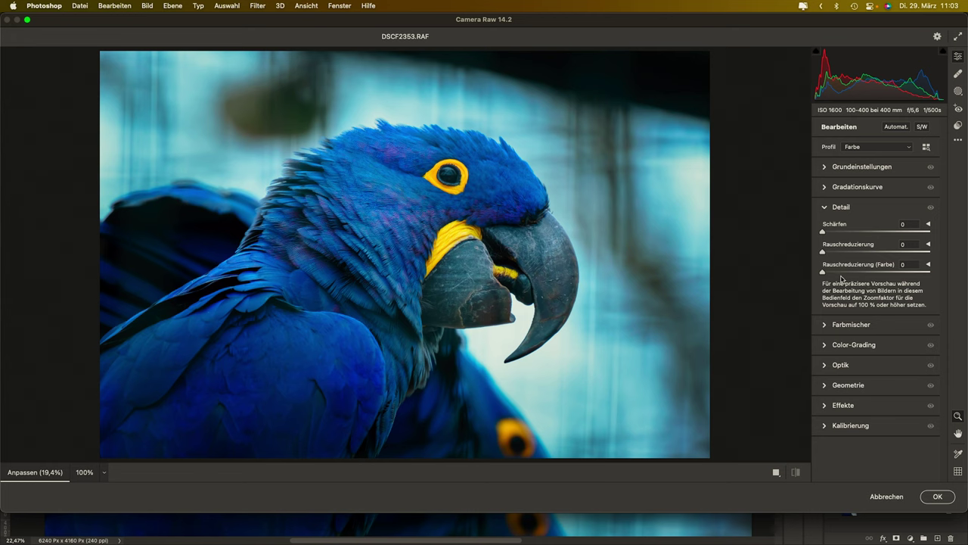
drag(825, 274, 900, 277)
mouse_move(900, 277)
mouse_down()
mouse_move(966, 290)
mouse_move(786, 292)
mouse_up()
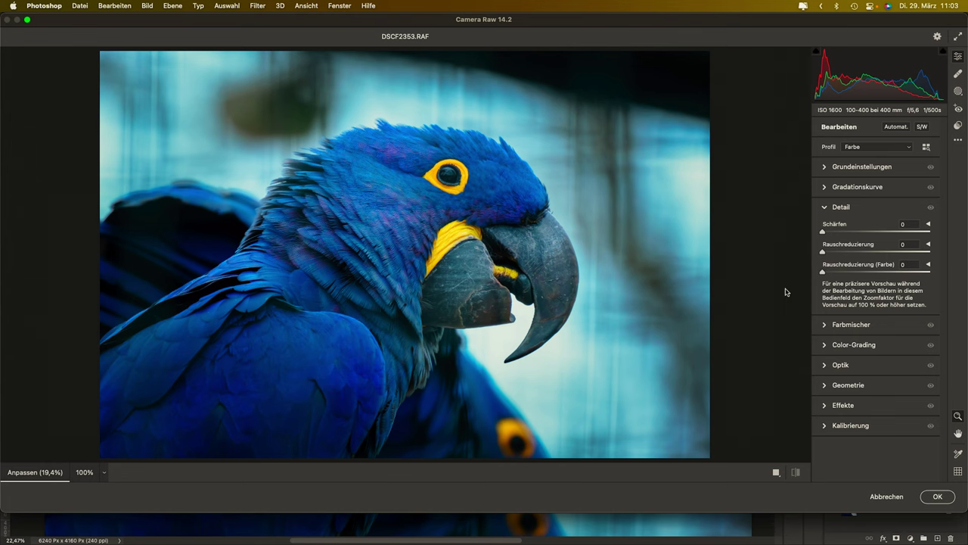
- Apply the noise reduction and close DSCF2353.RAF, saving the changes
click(938, 496)
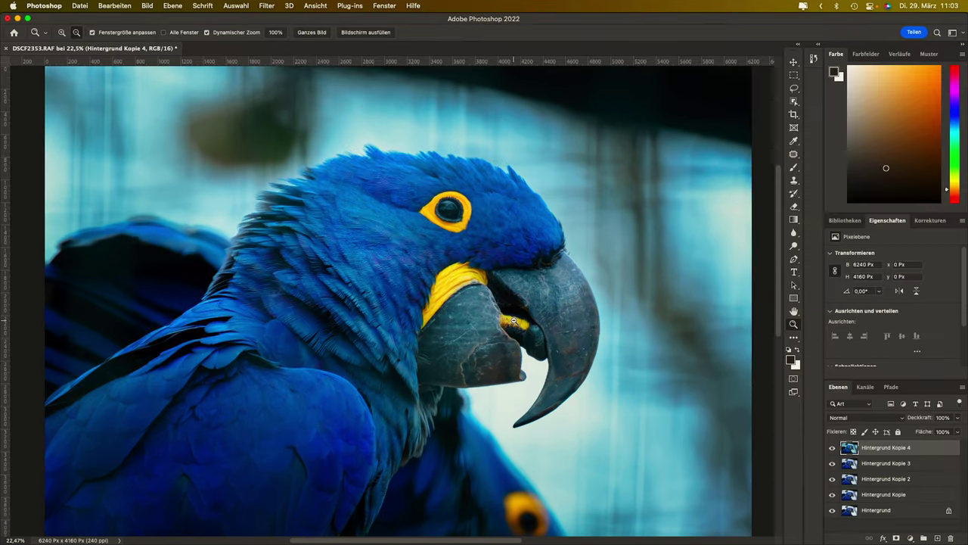
click(8, 18)
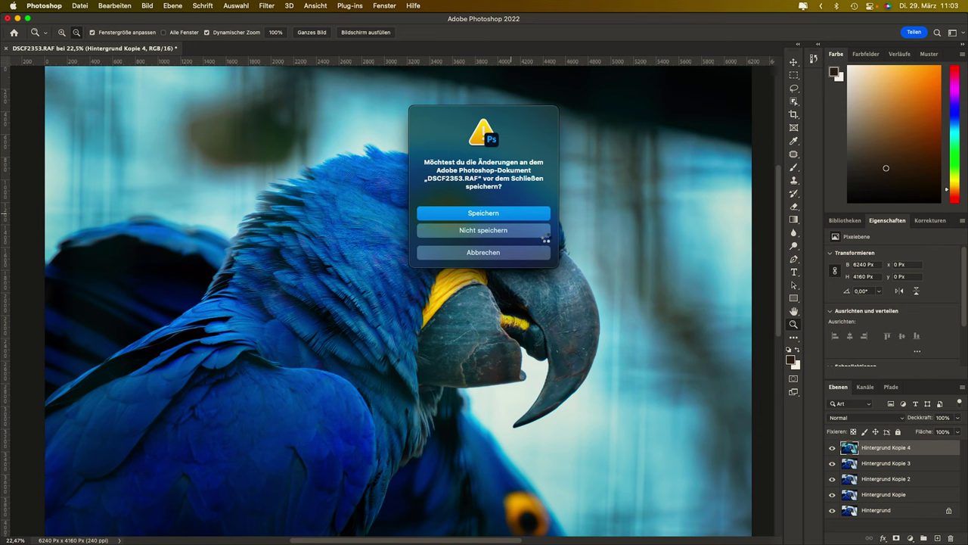
click(547, 235)
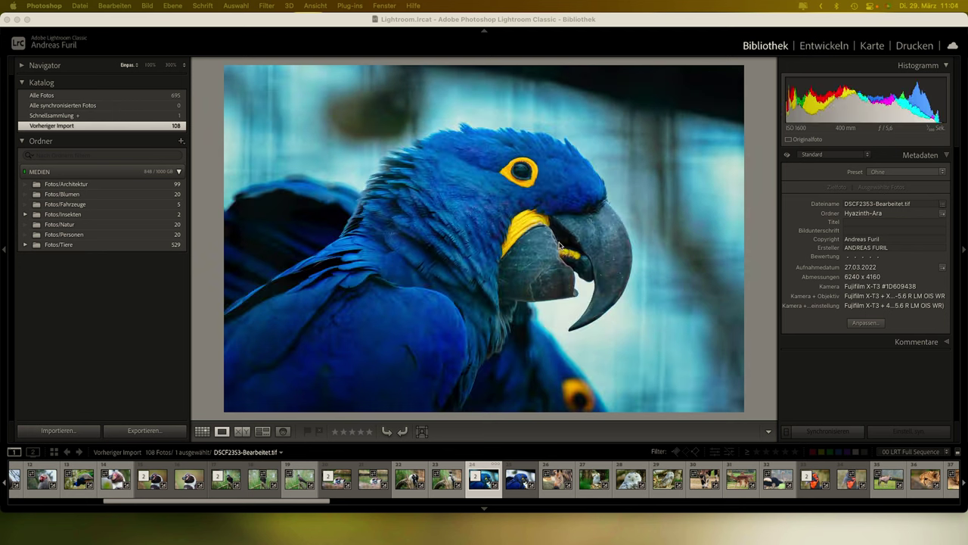
- Export the parrot with the previous settings, then open snowy owl DSCF2477.RAF in Photoshop 2022
right_click(513, 198)
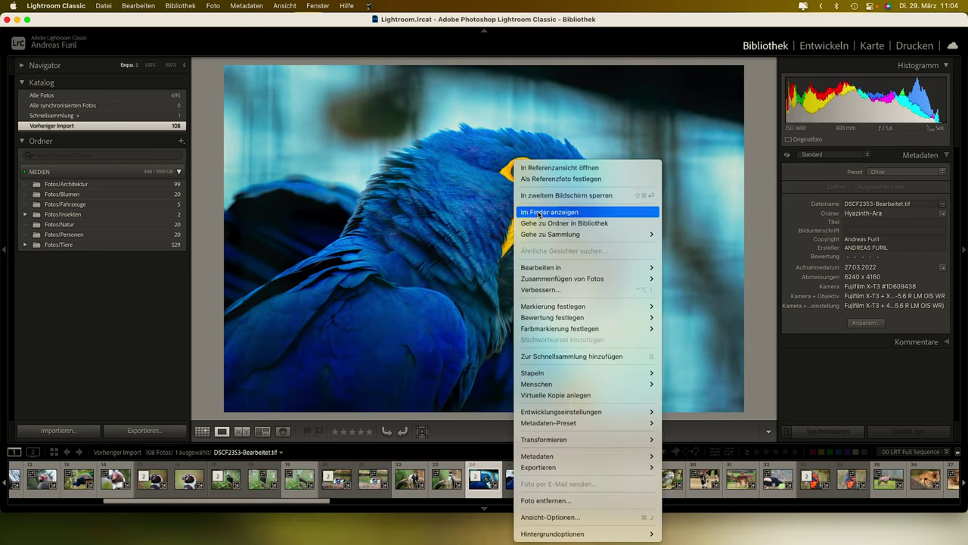
mouse_move(539, 466)
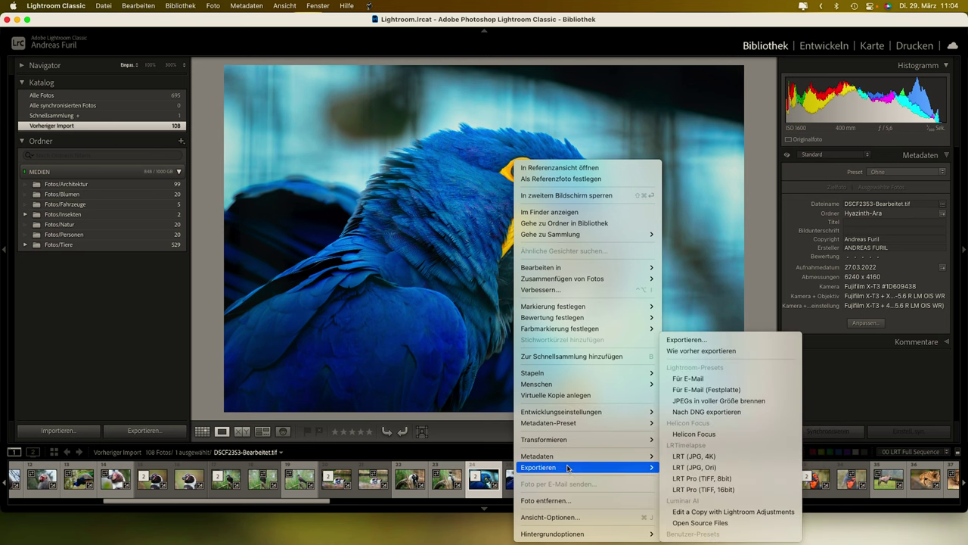
click(683, 352)
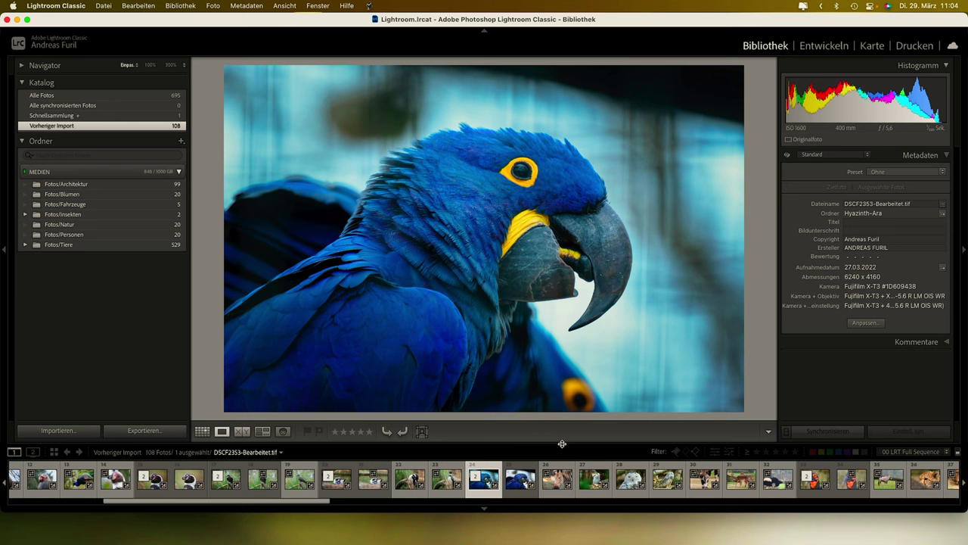
click(556, 484)
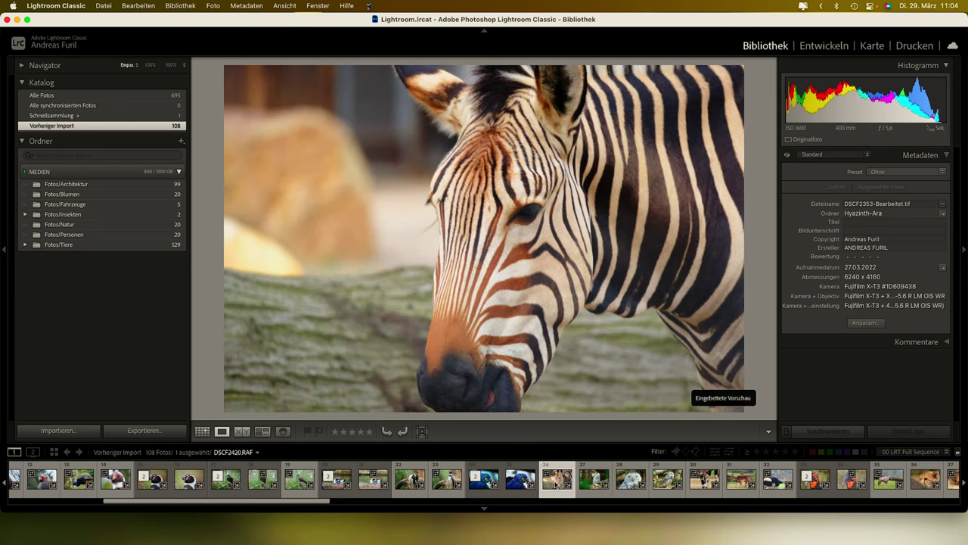
click(594, 484)
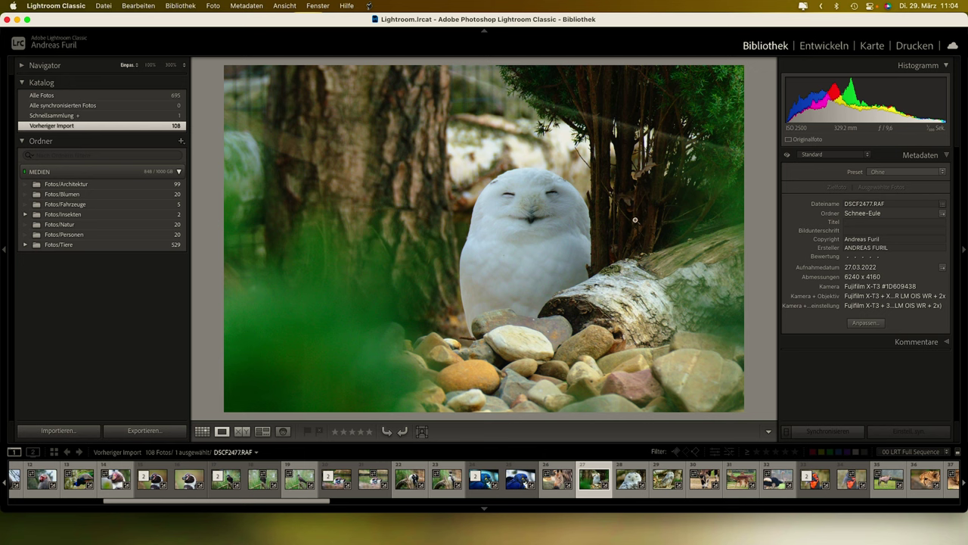
right_click(635, 220)
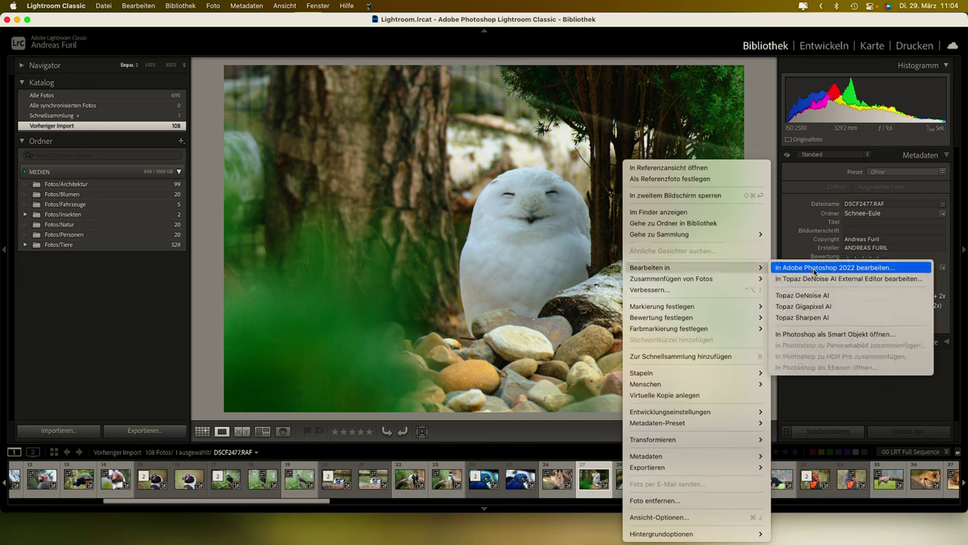
click(814, 269)
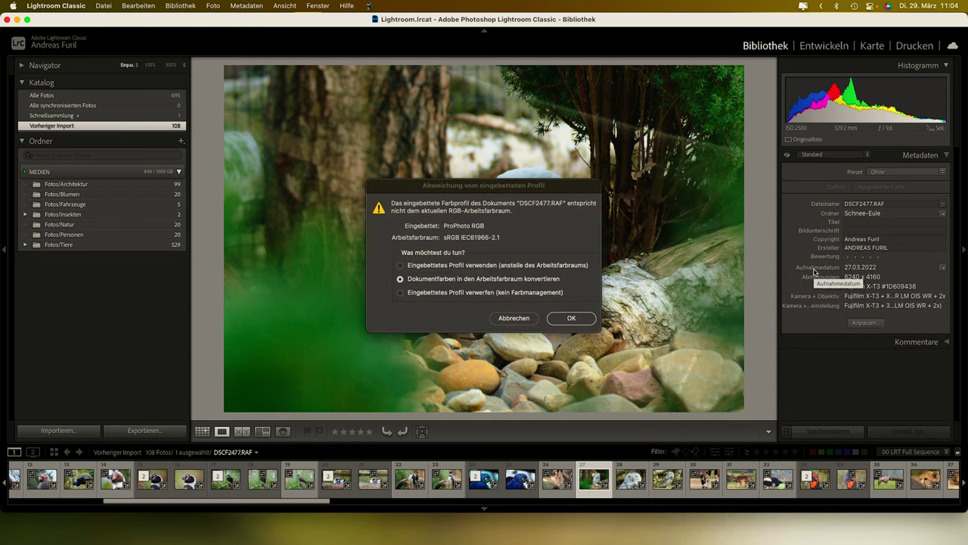
click(581, 319)
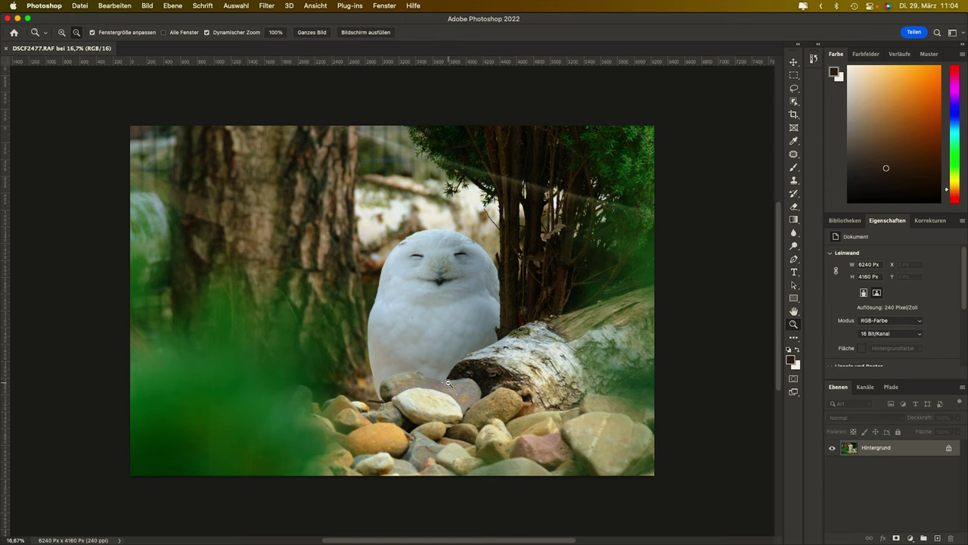
- Duplicate the owl's Hintergrund layer into a 'Hintergrund Kopie' layer
drag(898, 451, 937, 538)
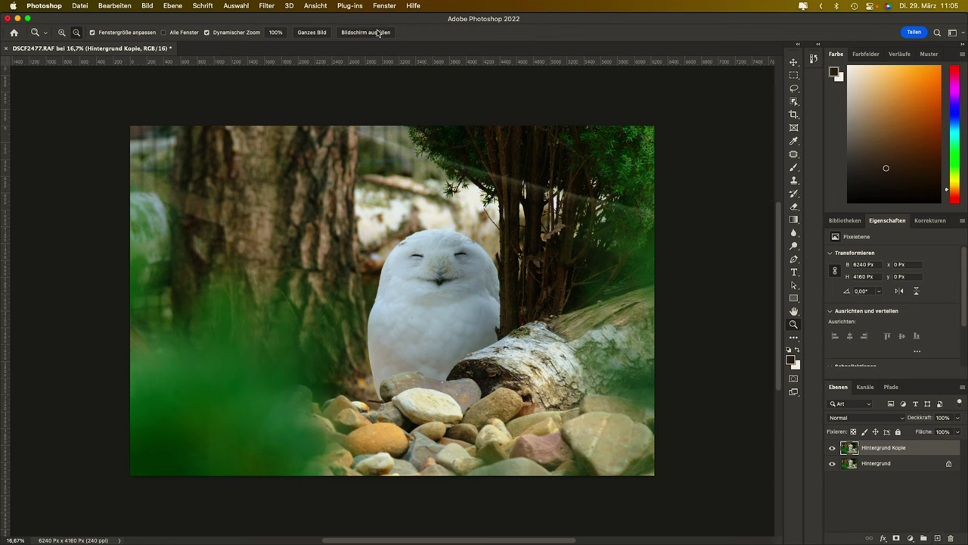
click(265, 6)
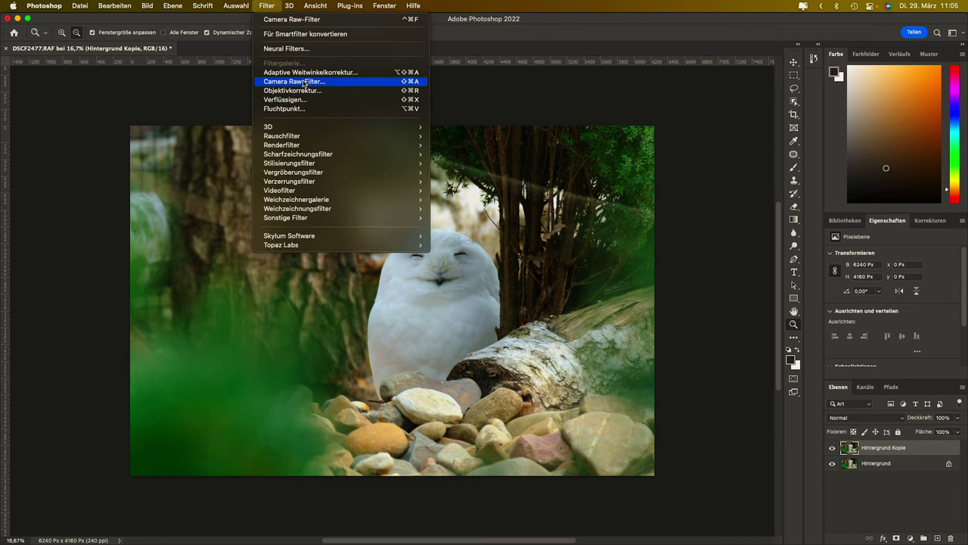
- Auto-tone the owl copy in Camera Raw, resetting contrast, vibrance and saturation to 0
click(304, 81)
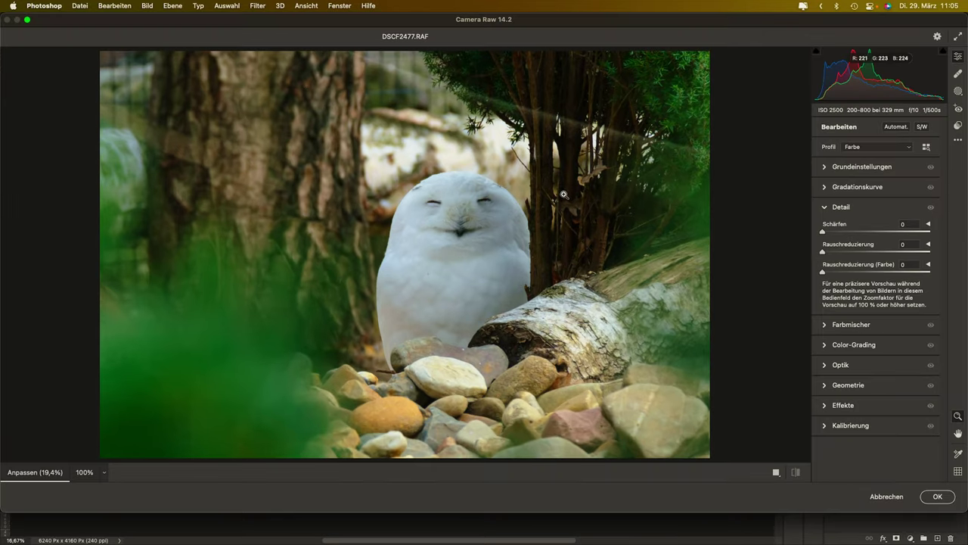
click(875, 168)
click(895, 126)
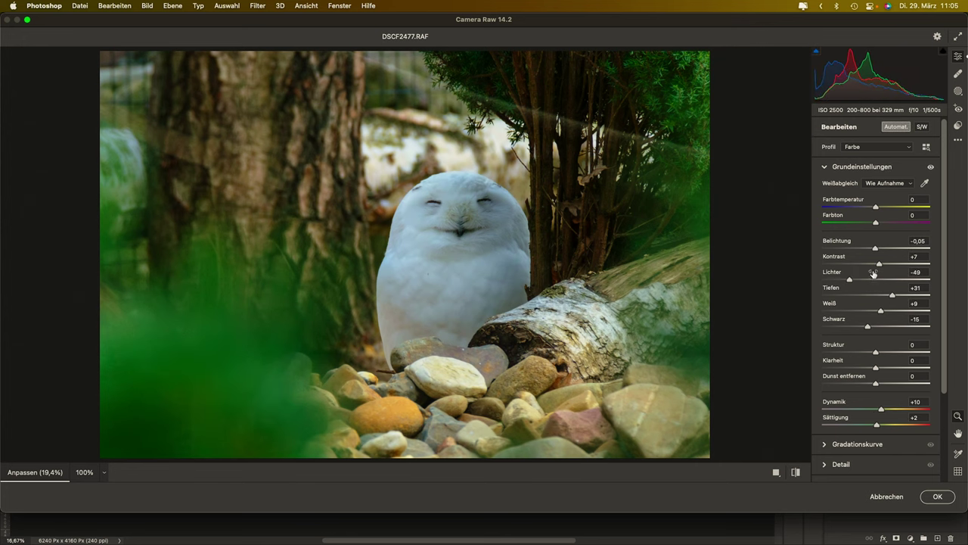
double_click(880, 265)
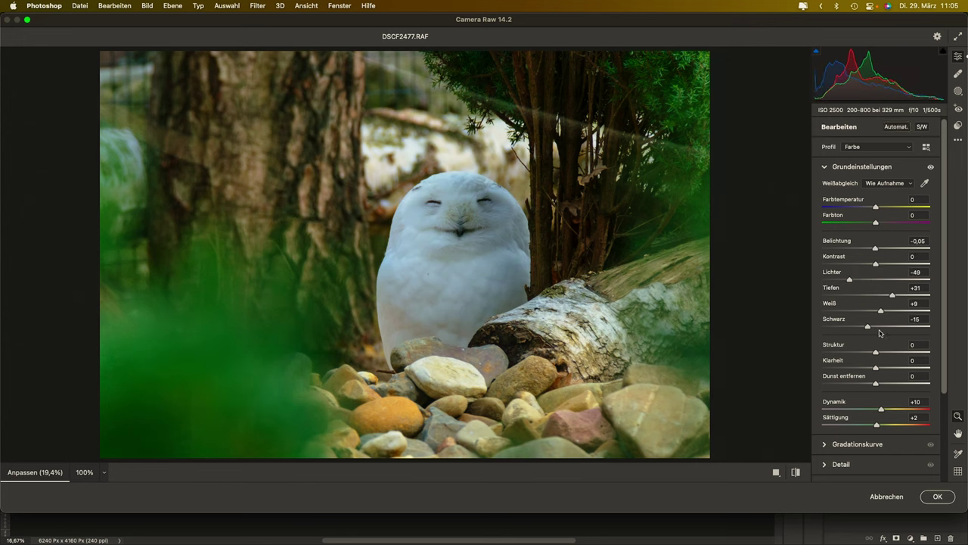
double_click(881, 409)
double_click(877, 426)
- Raise exposure to +0,30, reset Schwarz to 0, and commit the Camera Raw grade
drag(876, 251, 880, 251)
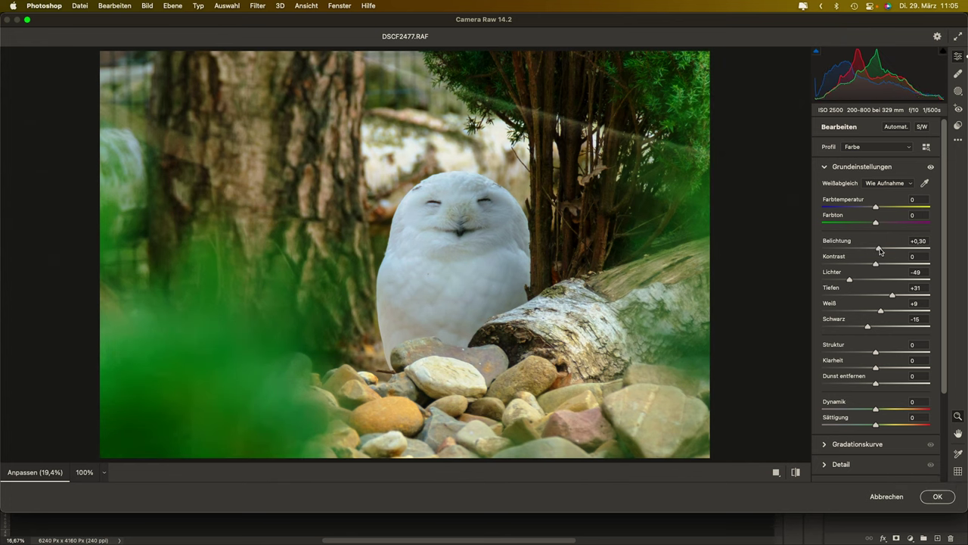
double_click(868, 327)
click(929, 497)
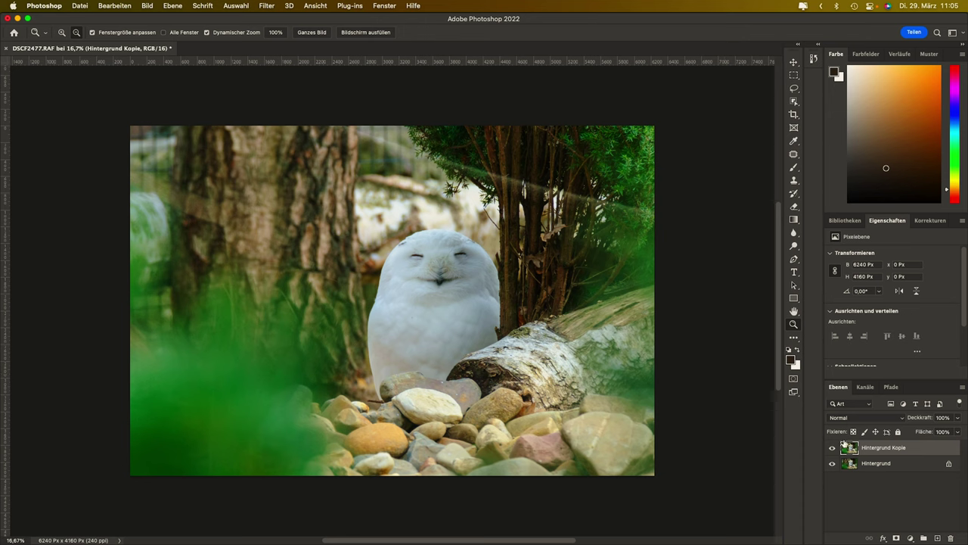
- Duplicate the graded layer and denoise it with Topaz DeNoise AI's Standard model (Noise 24, Sharpness 37)
drag(858, 448, 937, 538)
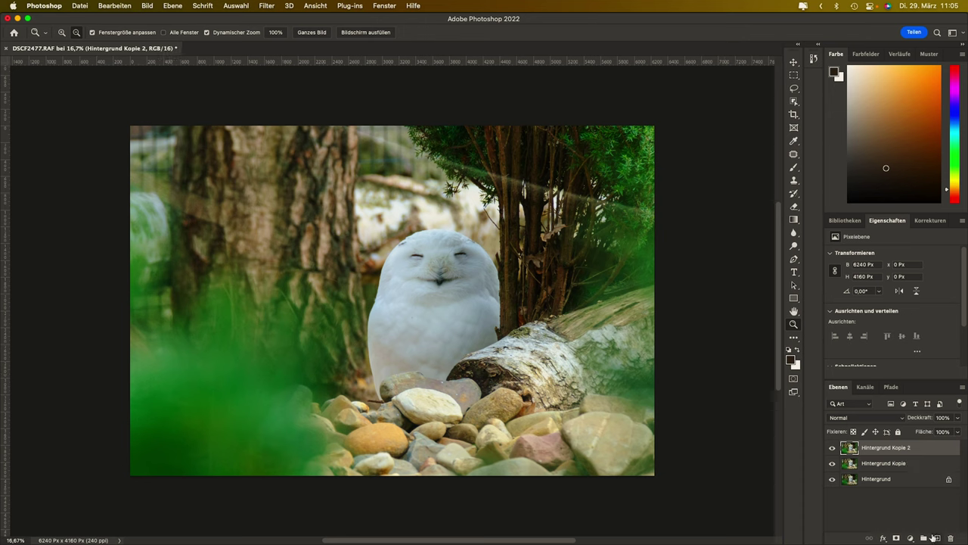
click(266, 5)
mouse_move(280, 244)
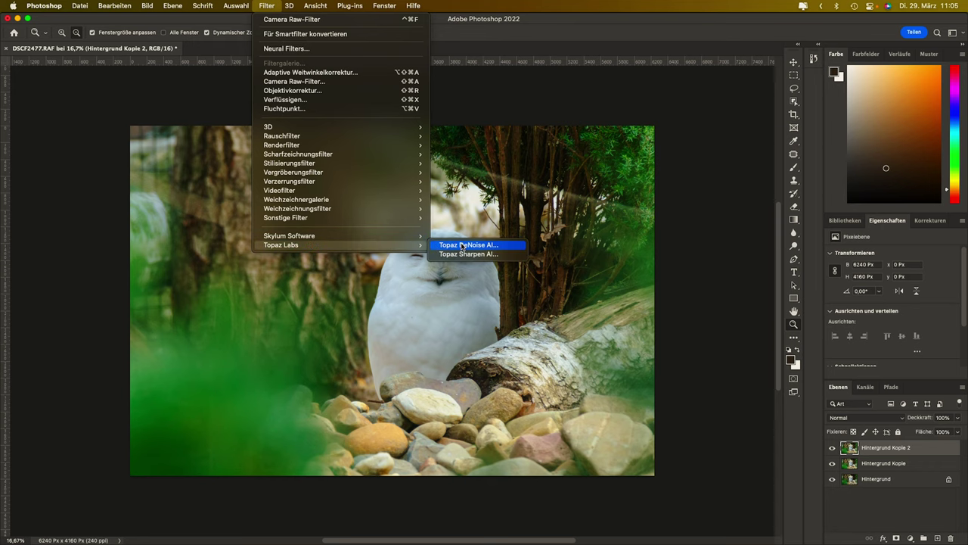
click(462, 246)
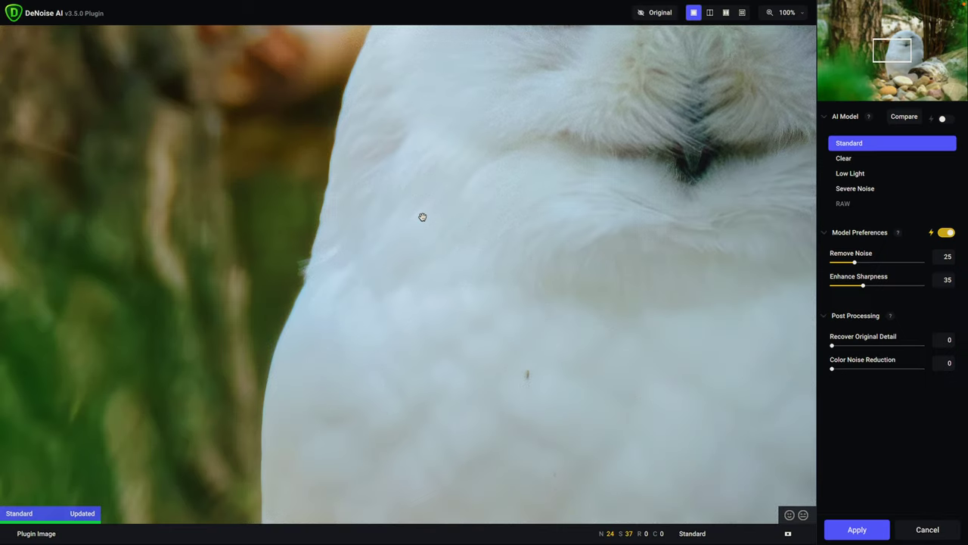
click(863, 531)
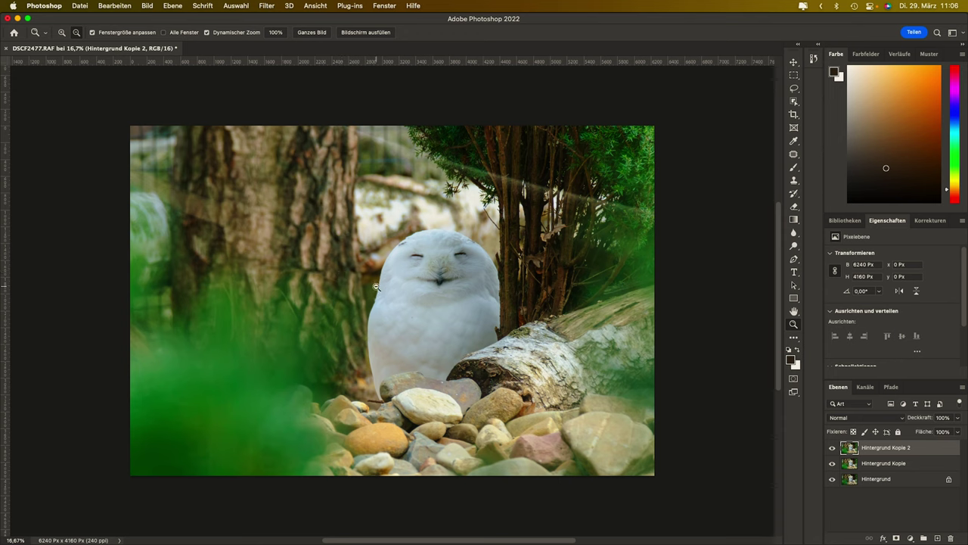
- Zoom into the owl's body and patch out the dark speck on its white feathers
drag(393, 345, 466, 341)
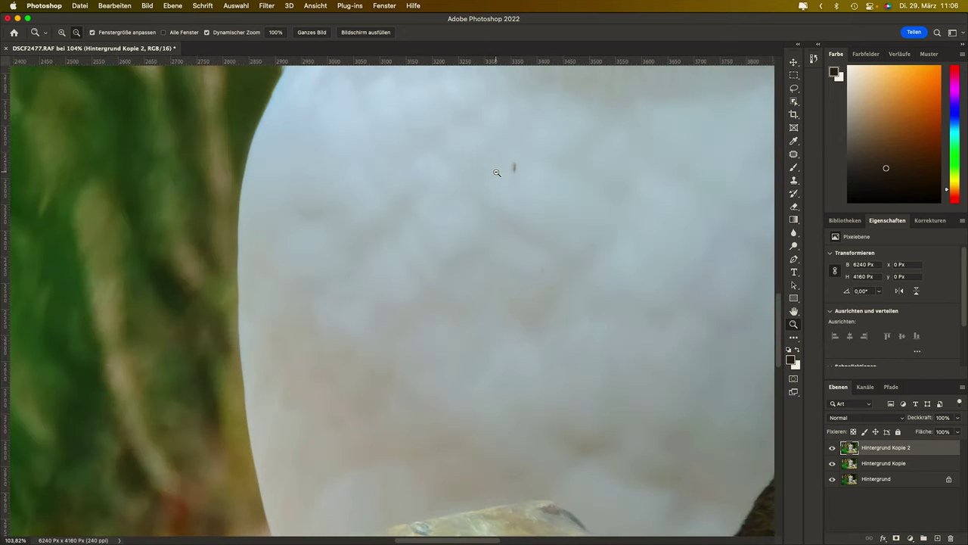
click(794, 155)
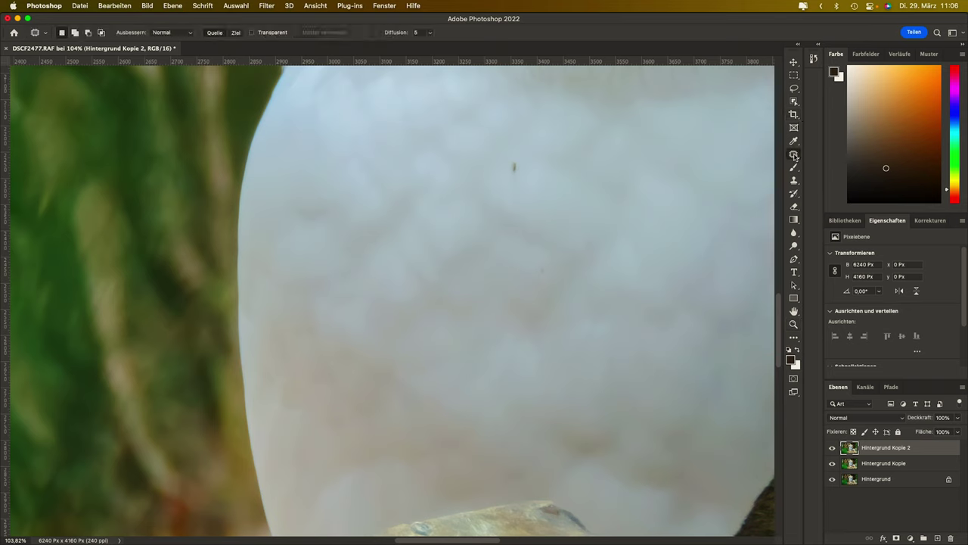
drag(513, 160, 516, 168)
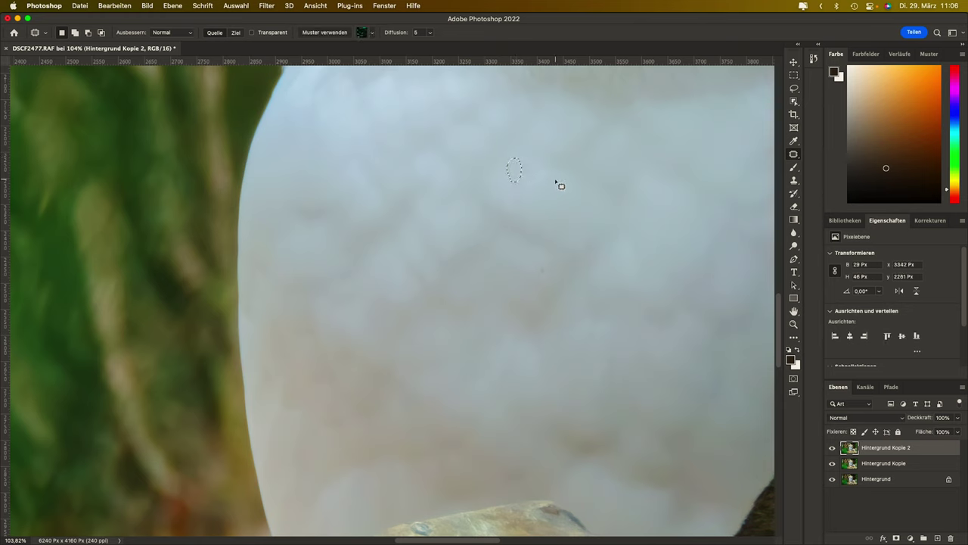
key(super+d)
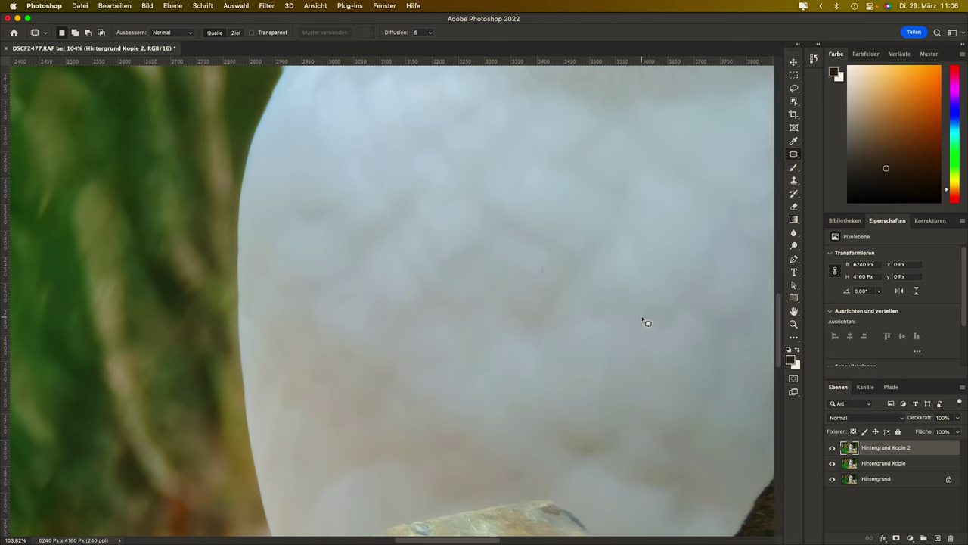
- Fit the whole owl in view and duplicate the cleaned layer as 'Hintergrund Kopie 3'
click(794, 324)
drag(666, 289, 610, 297)
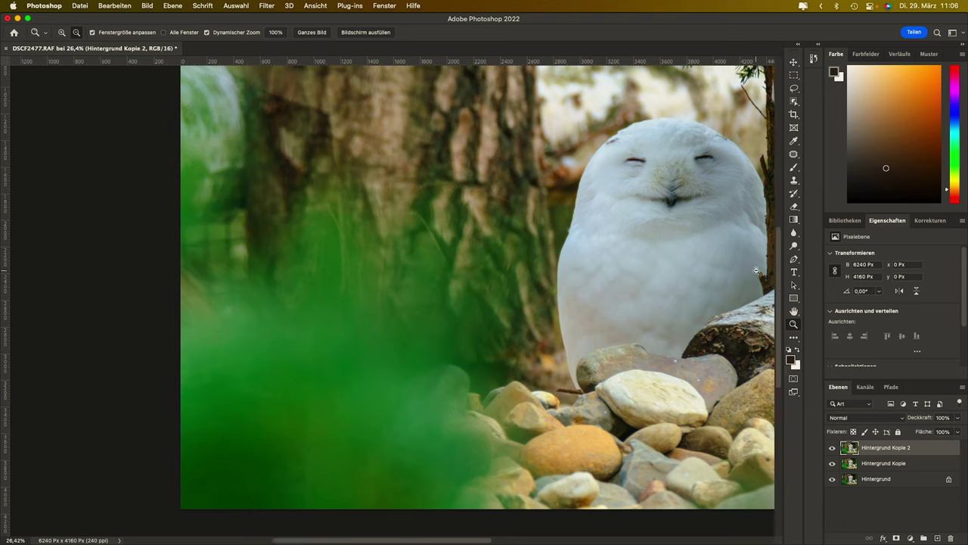
click(308, 33)
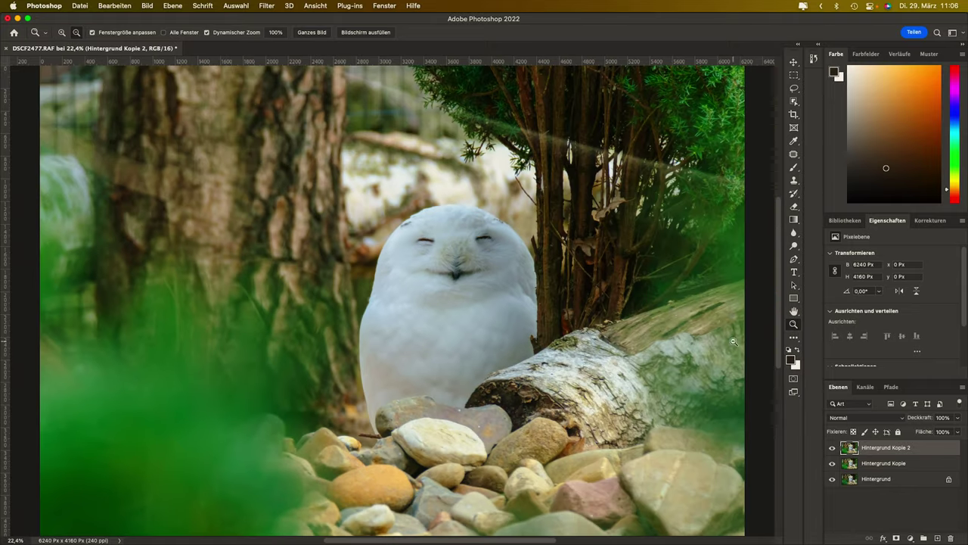
drag(892, 449, 937, 538)
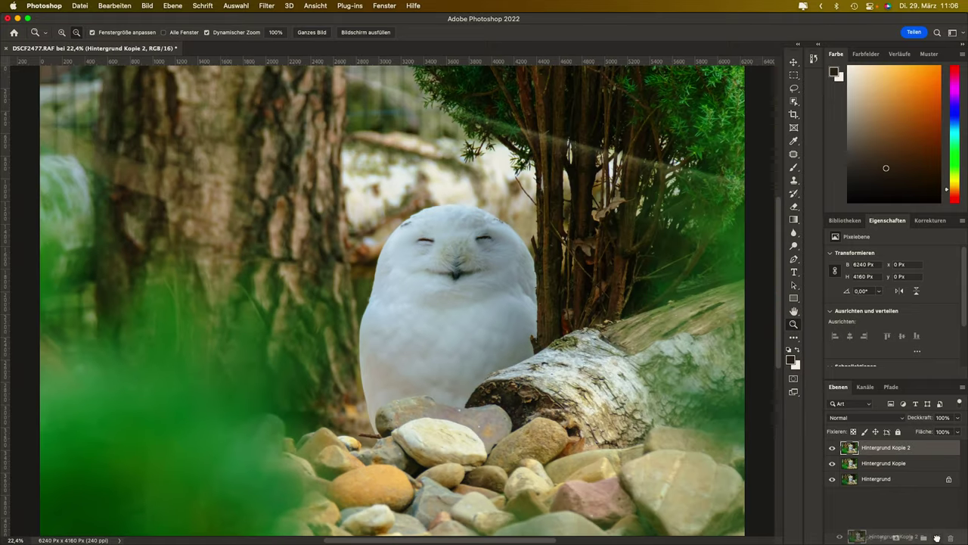
- Run Topaz Sharpen AI on the new layer and compare four models on the owl's face
click(264, 6)
mouse_move(282, 244)
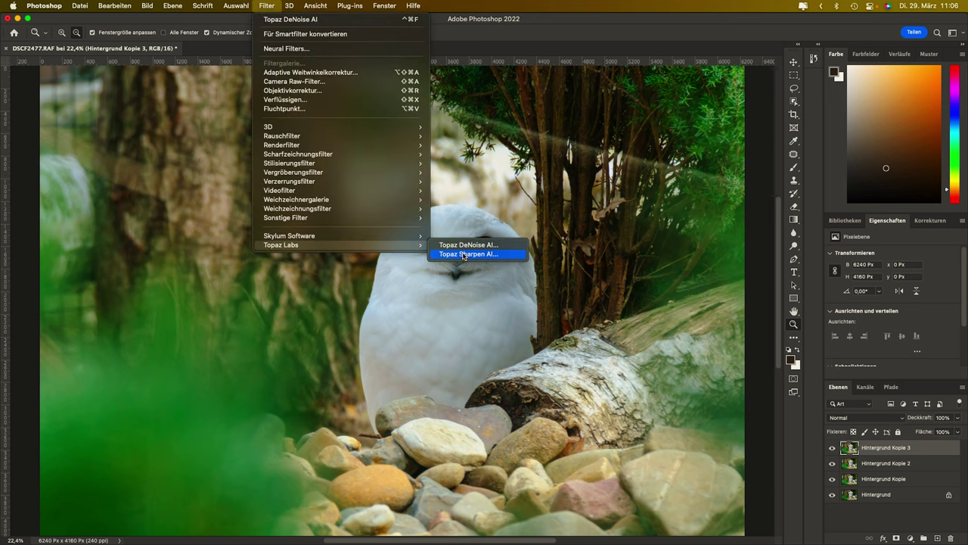
click(464, 254)
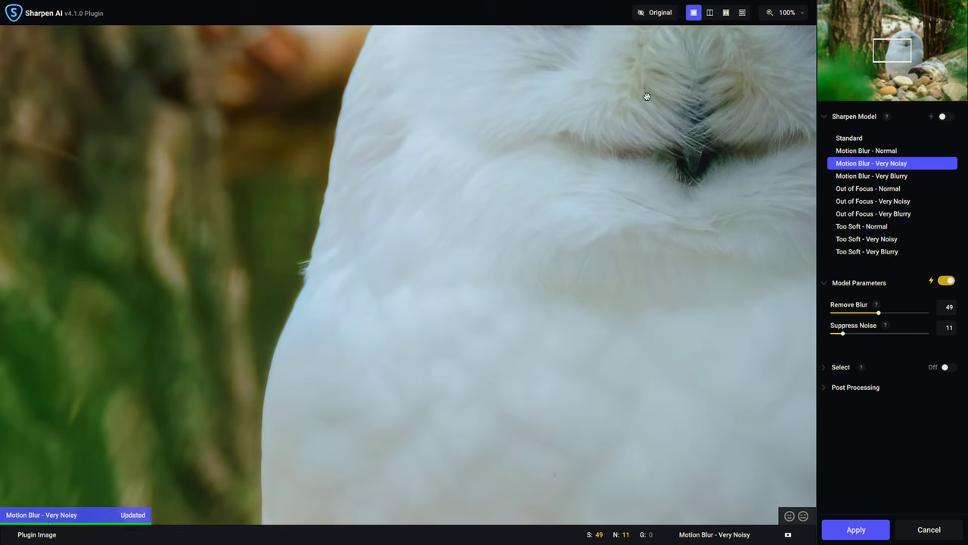
click(743, 14)
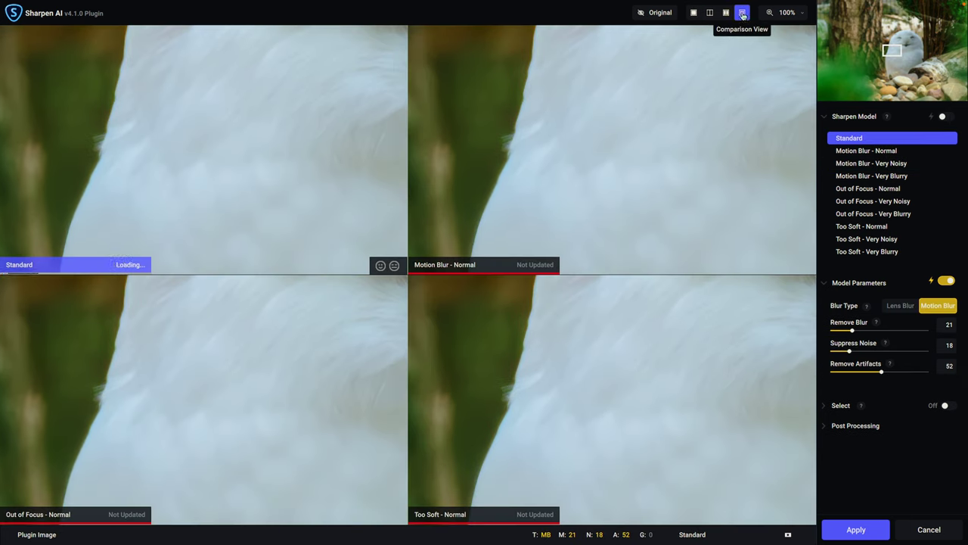
drag(892, 47, 905, 42)
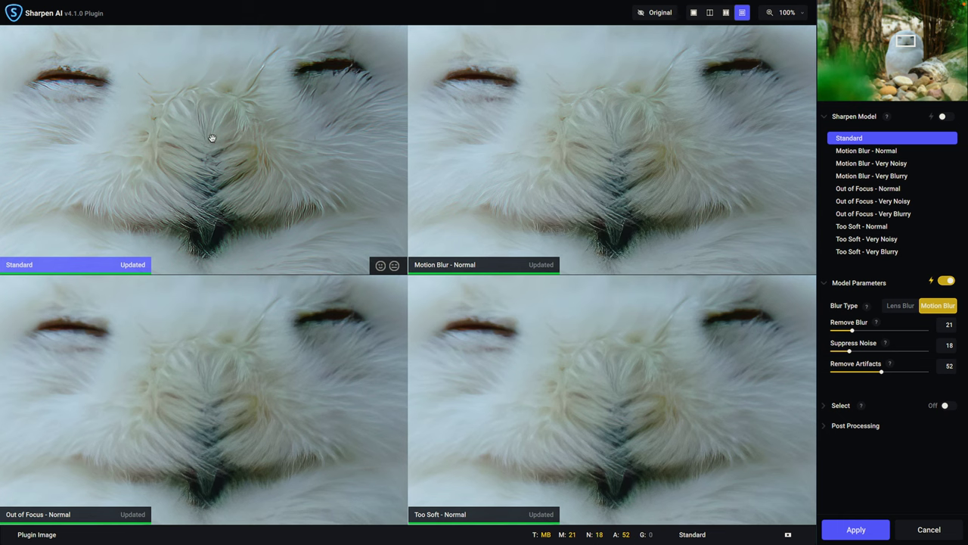
- Return to single view and inspect the owl's chest against the unsharpened original
click(693, 13)
click(802, 13)
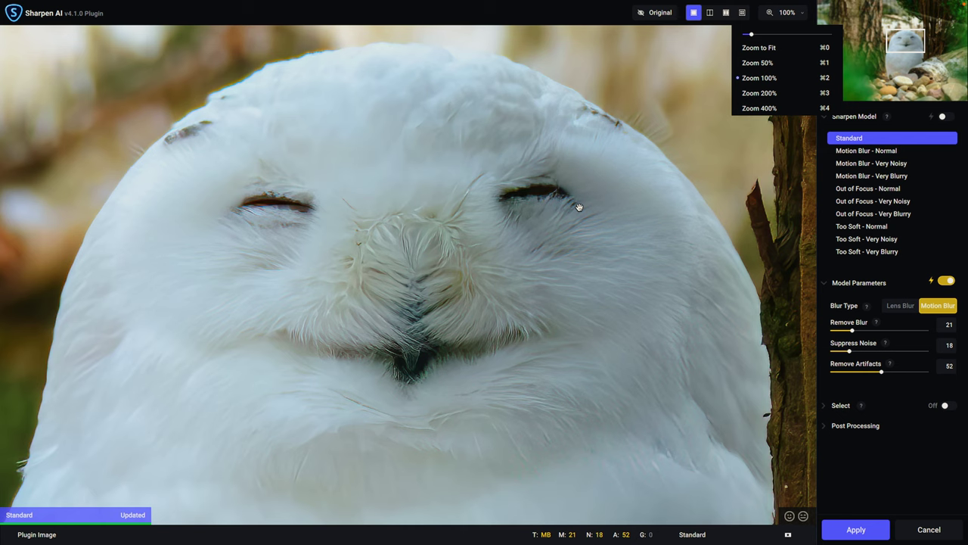
mouse_move(557, 227)
mouse_down()
mouse_move(488, 334)
mouse_move(495, 145)
mouse_up()
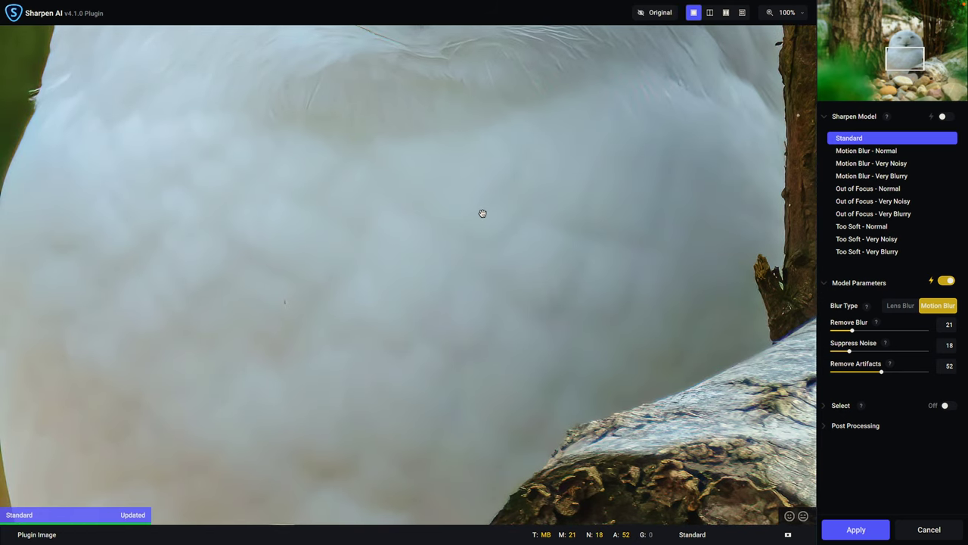
click(454, 230)
- Zoom to fit and restrict Standard sharpening to the auto-detected owl subject
click(804, 13)
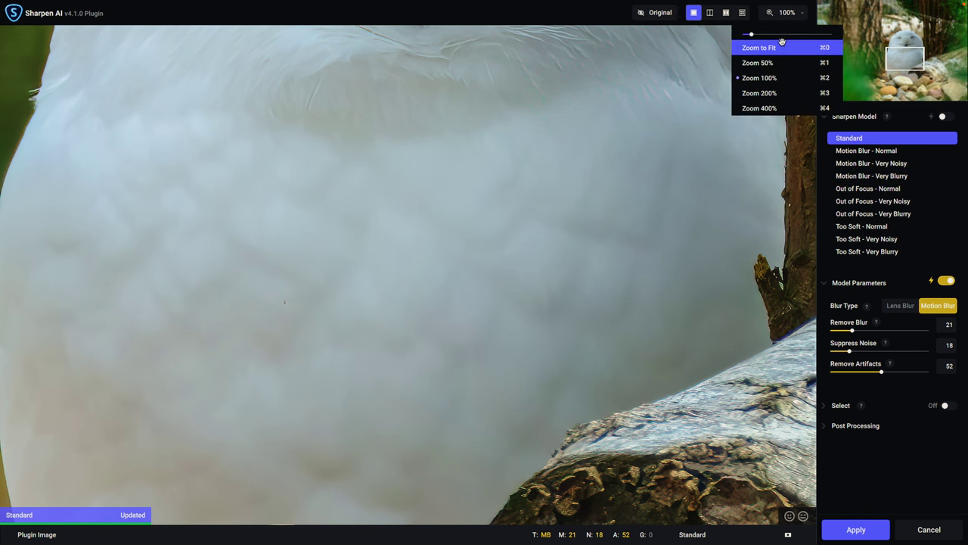
click(782, 45)
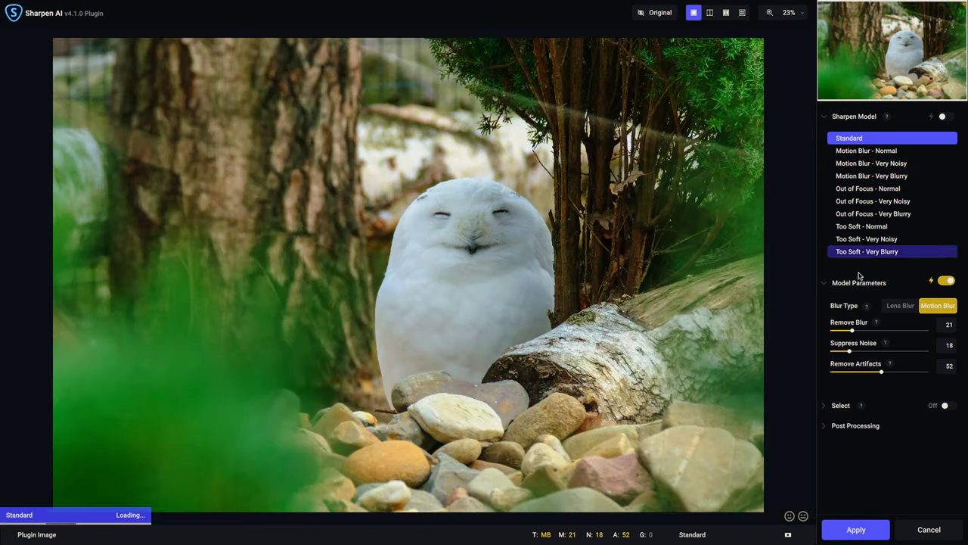
click(945, 406)
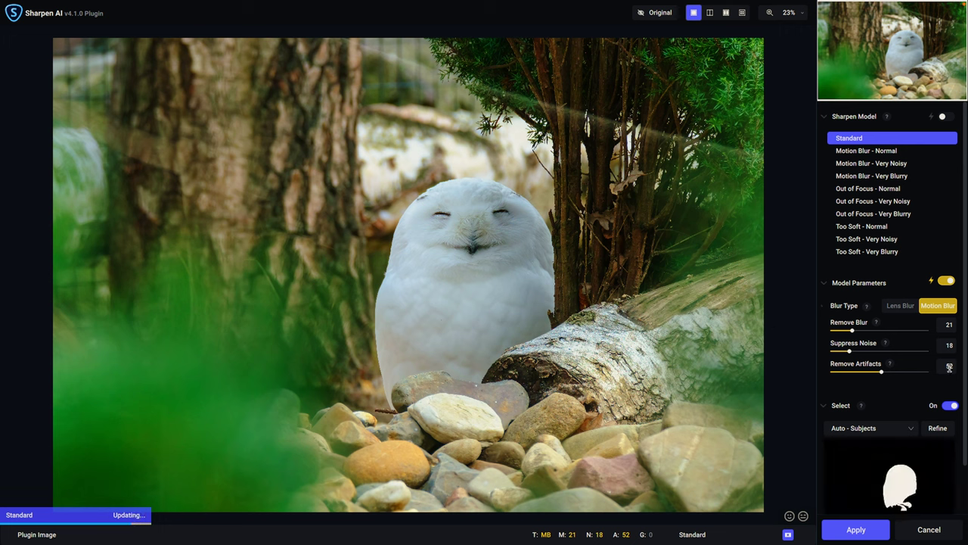
scroll(961, 355, down, 2)
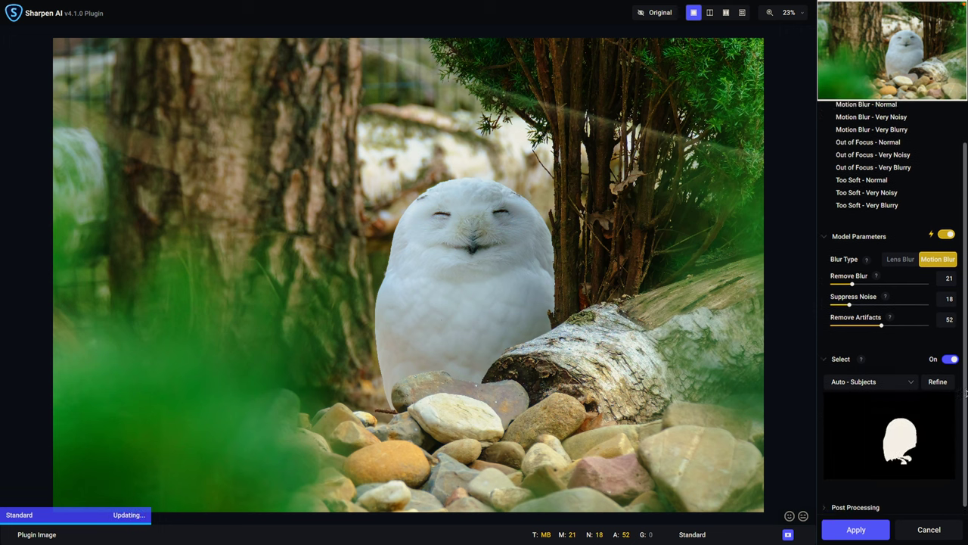
- Brush the log and nearby rocks into the sharpening mask at size 127 and update it
click(938, 378)
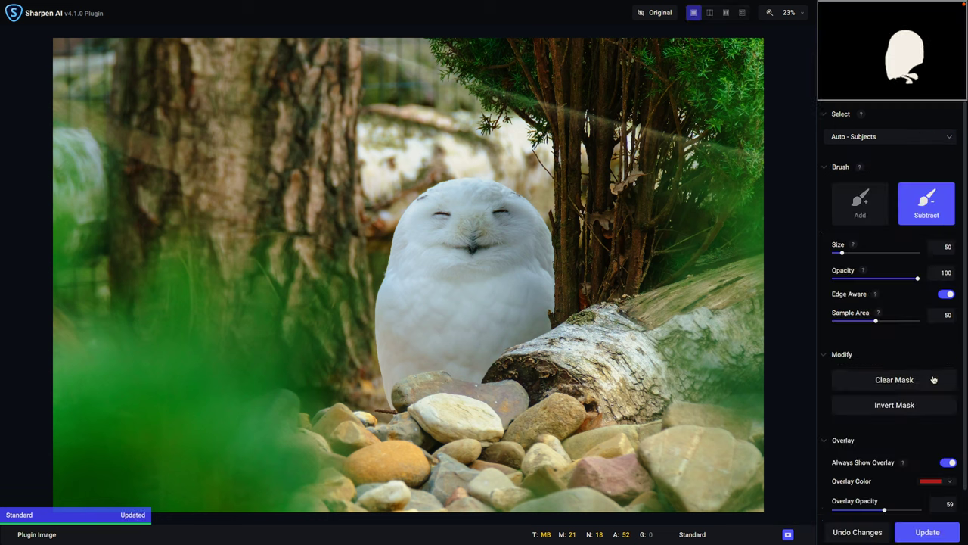
click(860, 204)
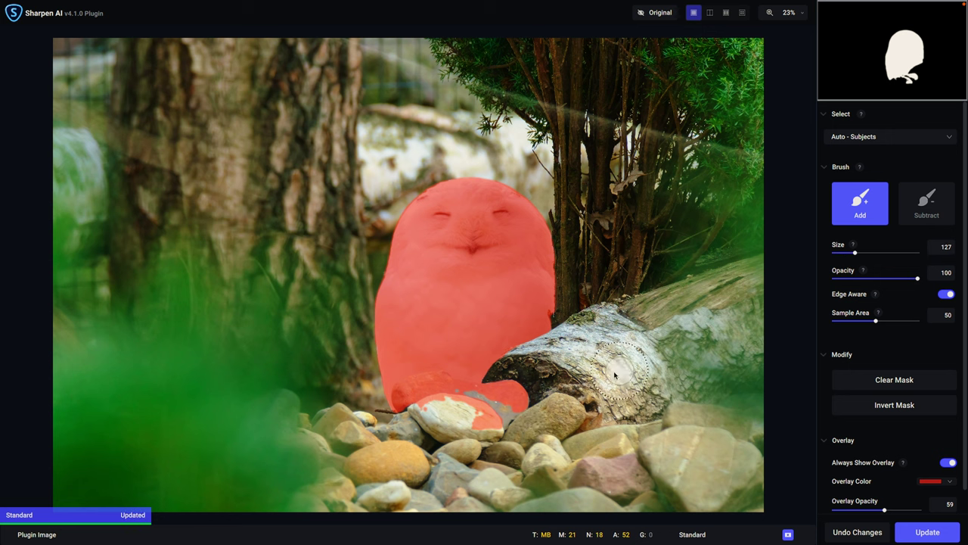
mouse_move(497, 400)
mouse_down()
mouse_move(352, 439)
mouse_move(471, 411)
mouse_move(427, 409)
mouse_move(504, 402)
mouse_move(514, 372)
mouse_move(594, 333)
mouse_move(632, 379)
mouse_move(610, 330)
mouse_move(627, 378)
mouse_move(567, 344)
mouse_move(547, 371)
mouse_move(564, 402)
mouse_move(575, 389)
mouse_move(522, 416)
mouse_move(620, 392)
mouse_move(627, 380)
mouse_move(643, 393)
mouse_move(612, 401)
mouse_move(631, 371)
mouse_move(616, 346)
mouse_move(584, 416)
mouse_up()
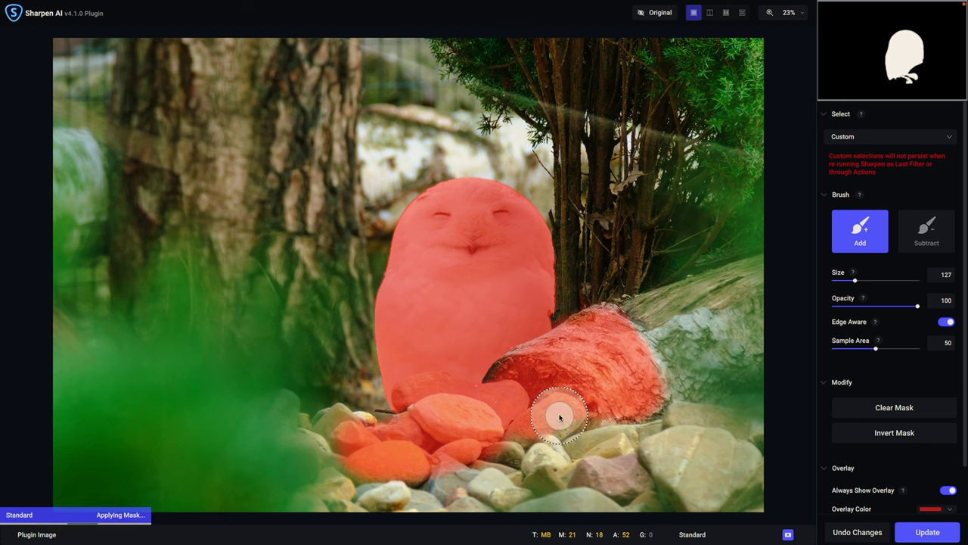
click(938, 531)
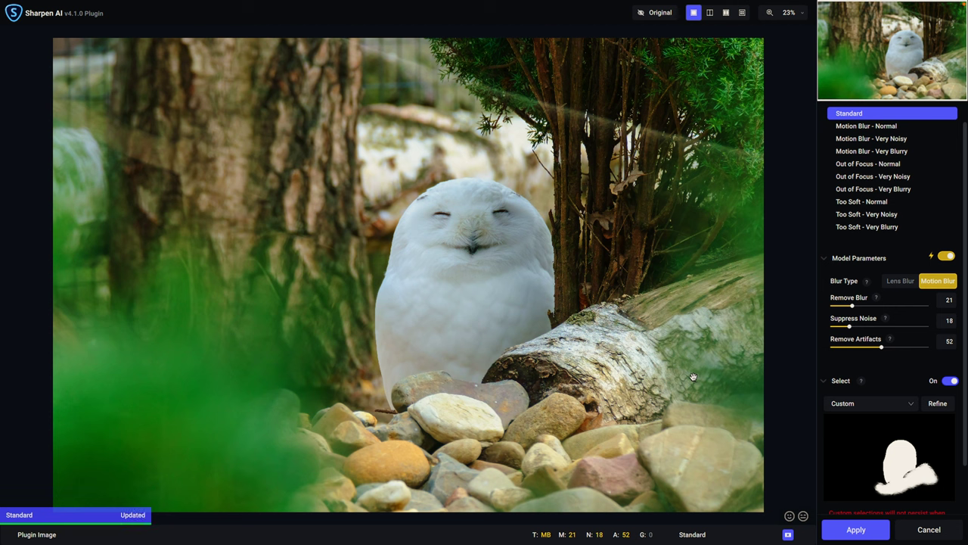
- Compare before/after, apply the masked sharpening, and duplicate the result as 'Hintergrund Kopie 4'
click(686, 363)
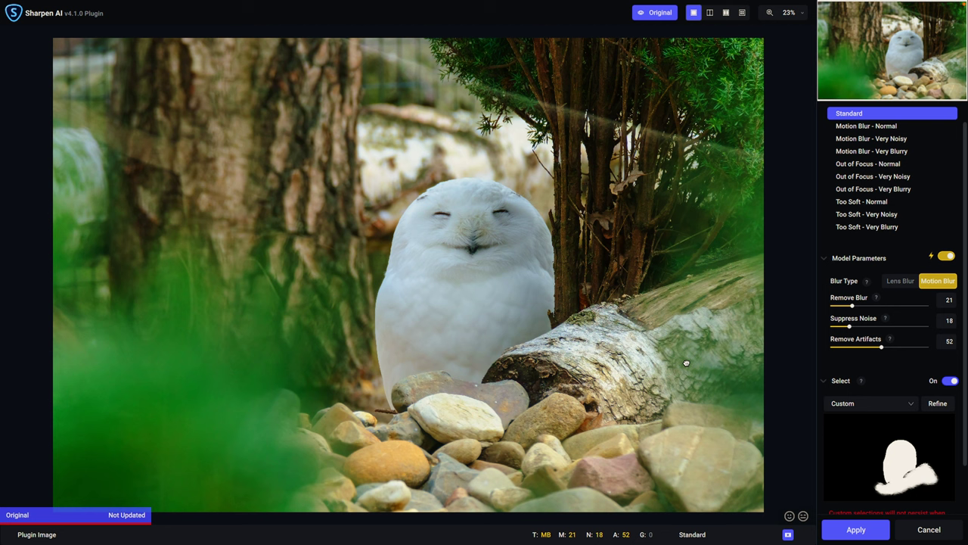
click(686, 363)
click(686, 362)
click(686, 363)
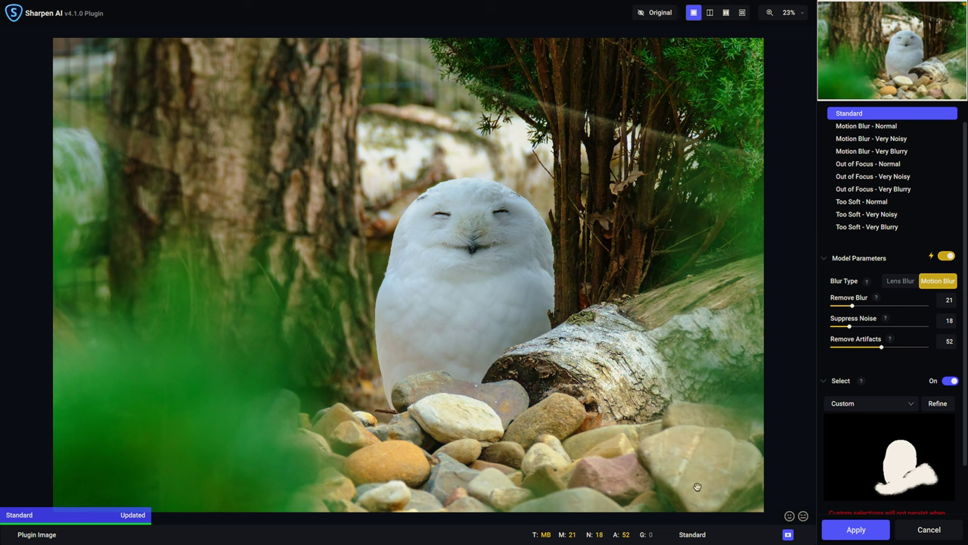
click(829, 530)
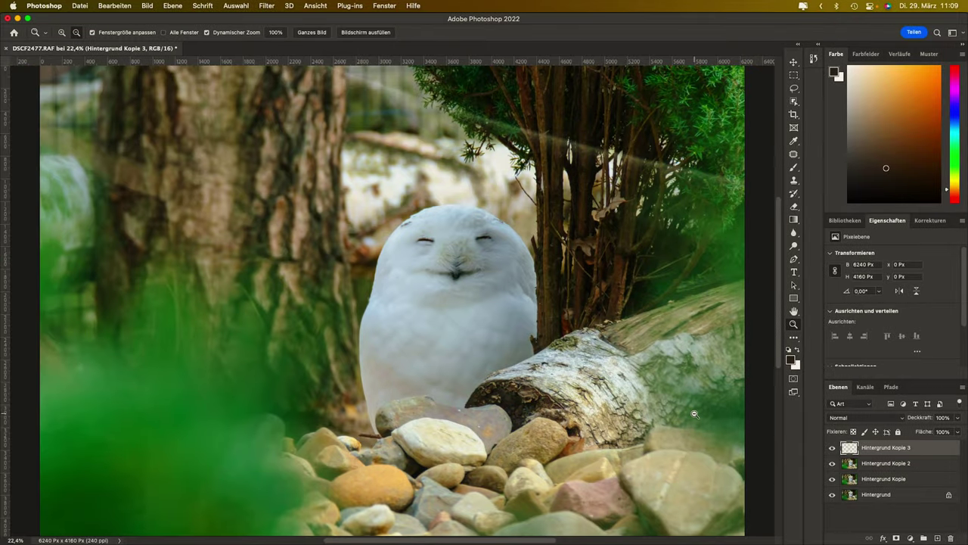
drag(867, 449, 937, 537)
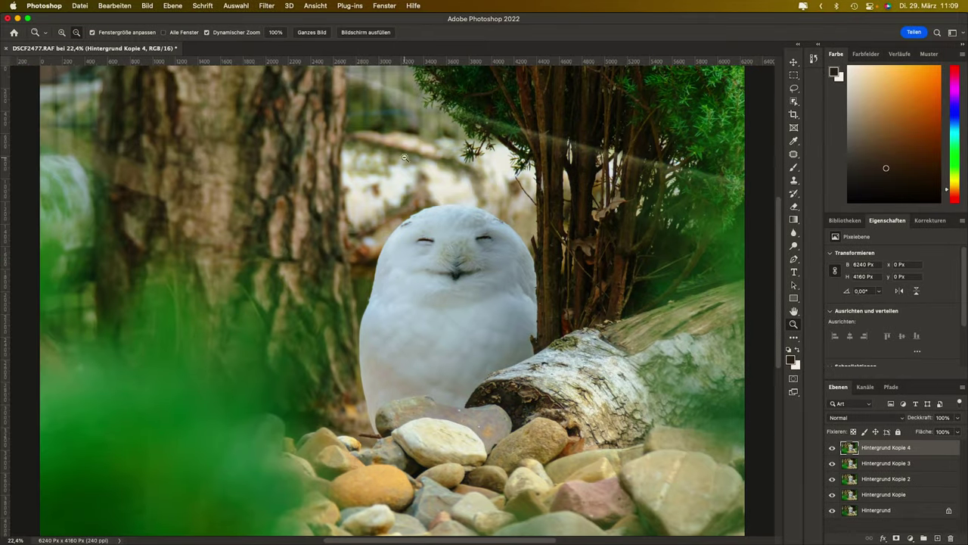
- In the Camera Raw filter, give an owl subject mask Lichter -8 and Weiß +21
click(266, 6)
click(293, 81)
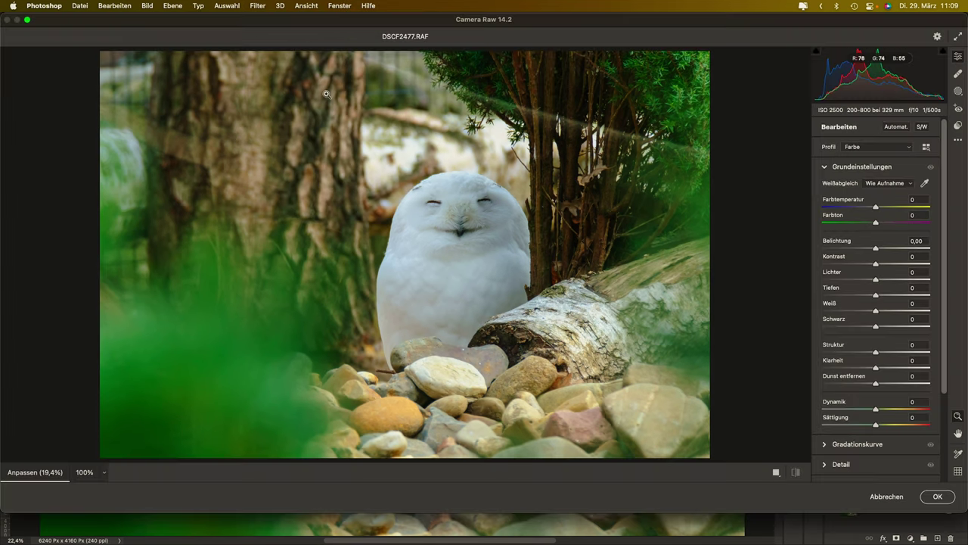
click(958, 91)
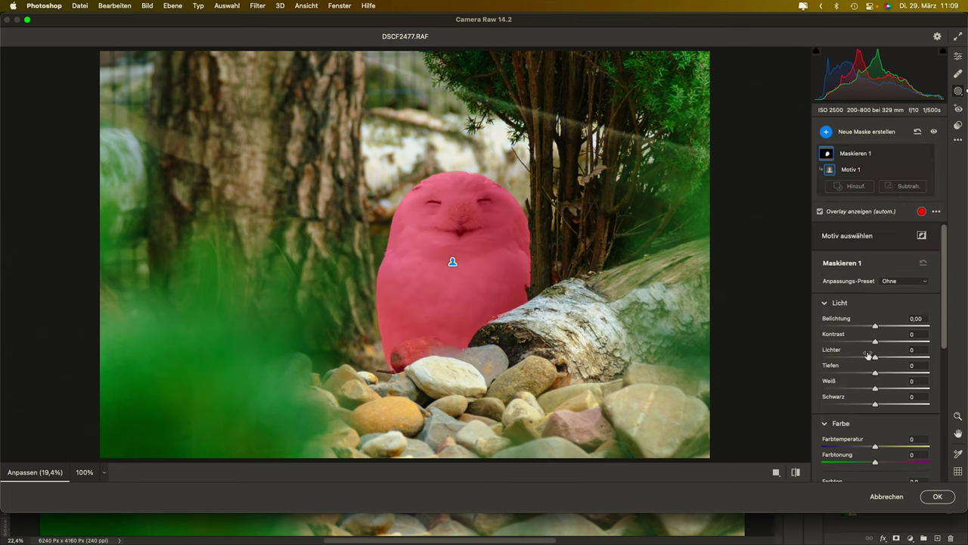
drag(874, 357, 871, 359)
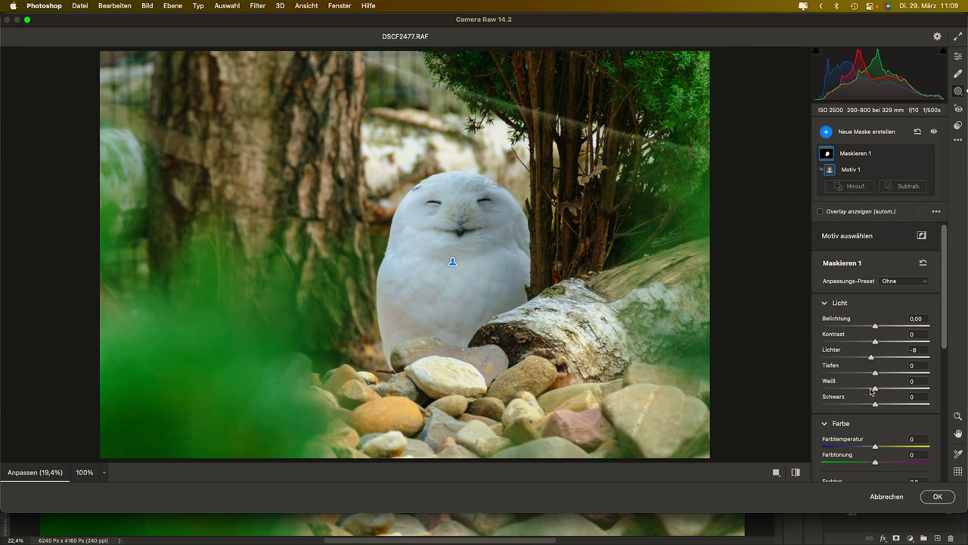
drag(876, 389, 887, 390)
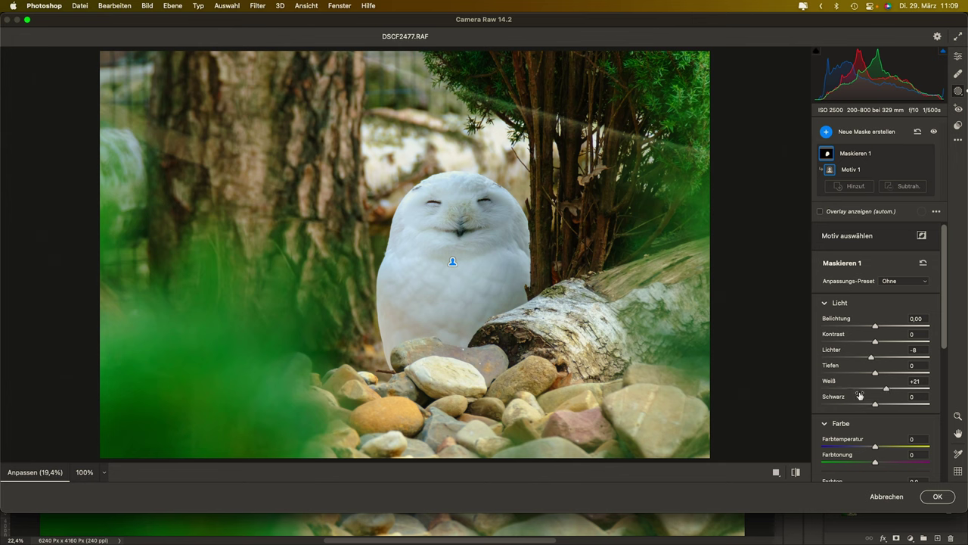
click(959, 56)
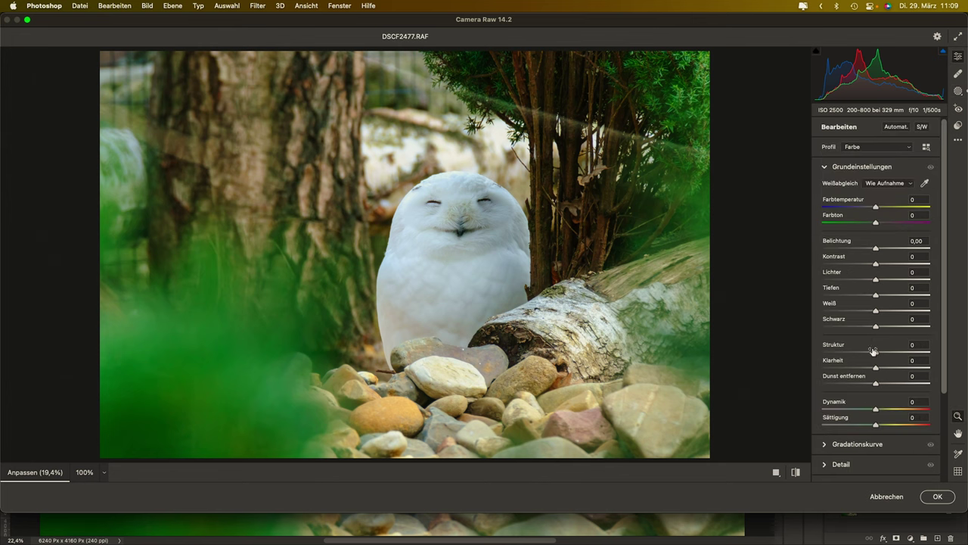
- Set the Punktkurve to Mittlerer Kontrast and Dunst entfernen to +8, then apply the Camera Raw filter
scroll(876, 388, down, 3)
click(875, 389)
click(881, 363)
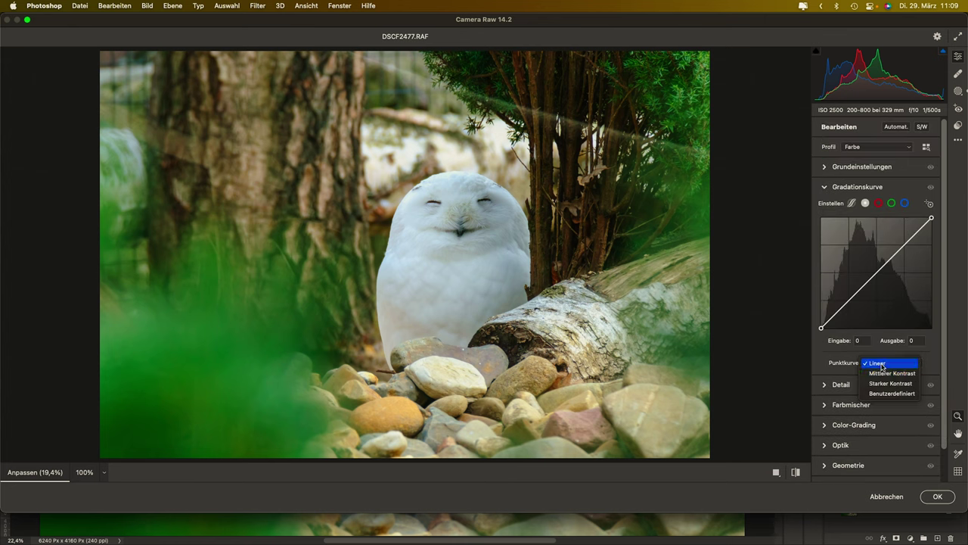
click(883, 373)
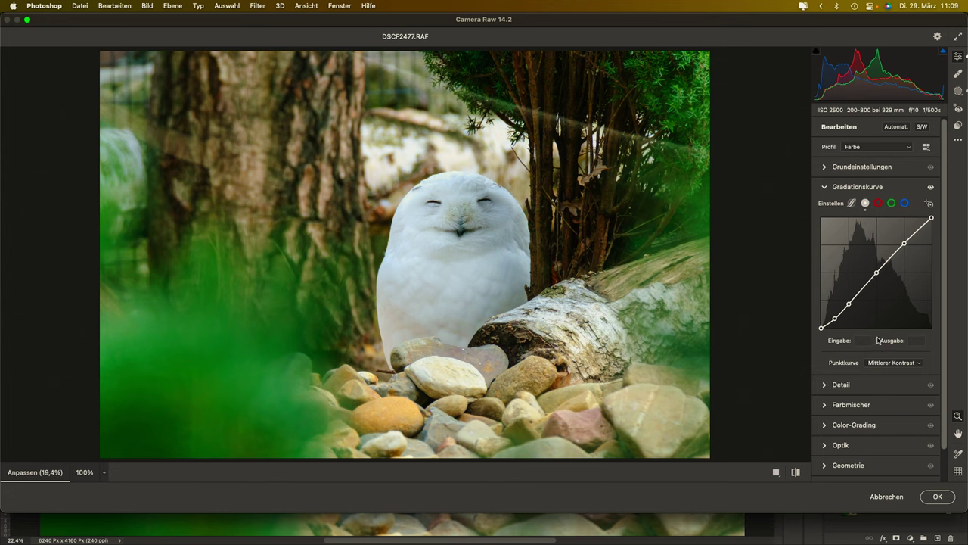
click(863, 167)
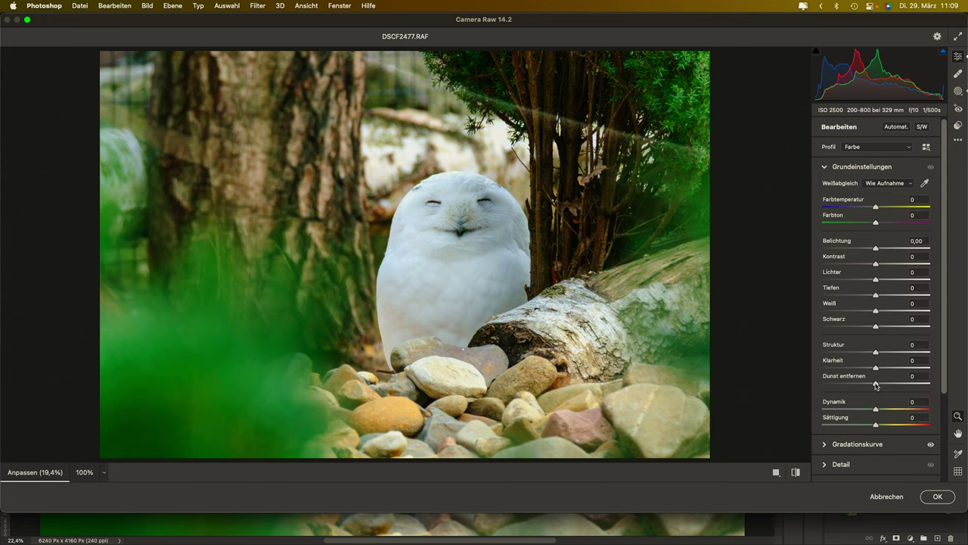
drag(876, 386, 881, 386)
click(931, 498)
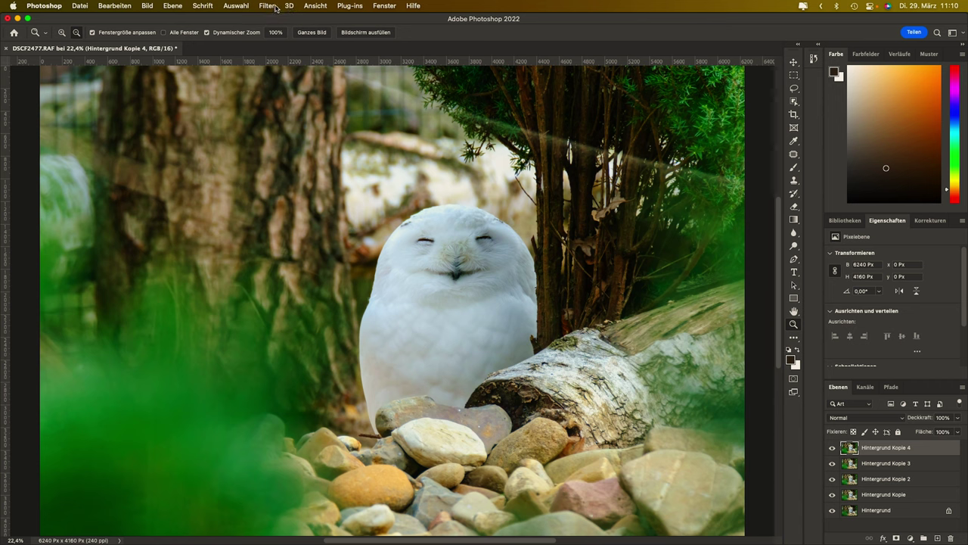
- Reopen the Camera Raw filter and expand the Farbmischer panel
click(266, 5)
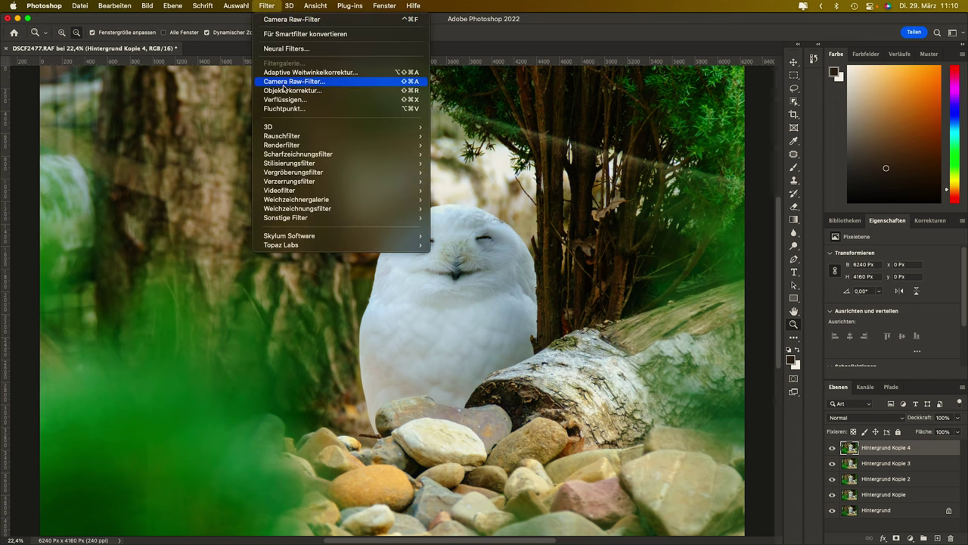
click(283, 89)
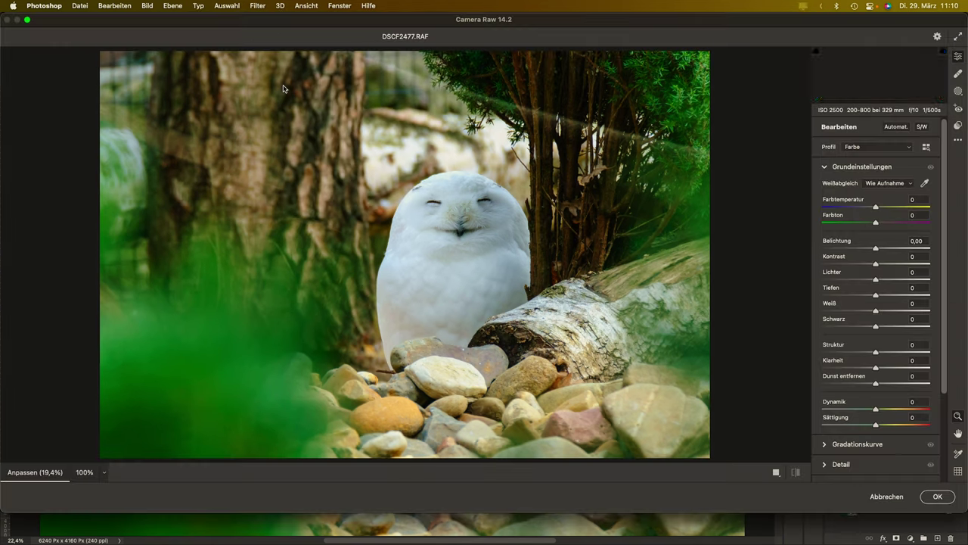
scroll(894, 321, down, 3)
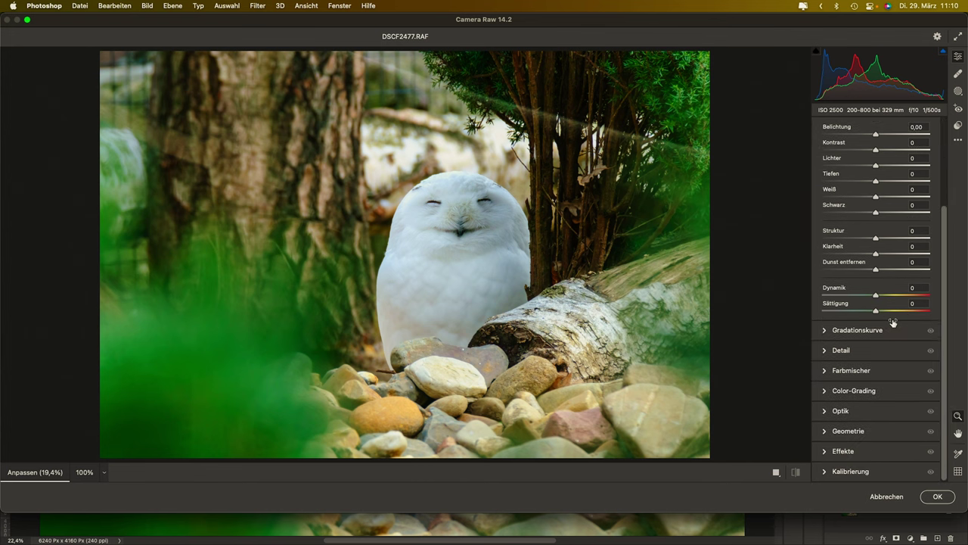
click(866, 371)
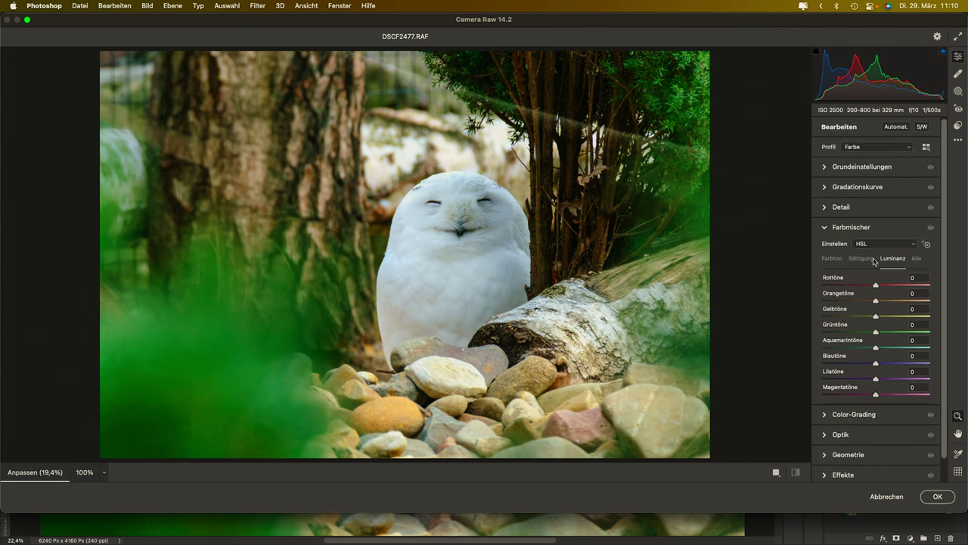
- Shift the foliage hues to Gelbtöne -5 and Grüntöne -13 with the targeted adjustment tool
click(836, 259)
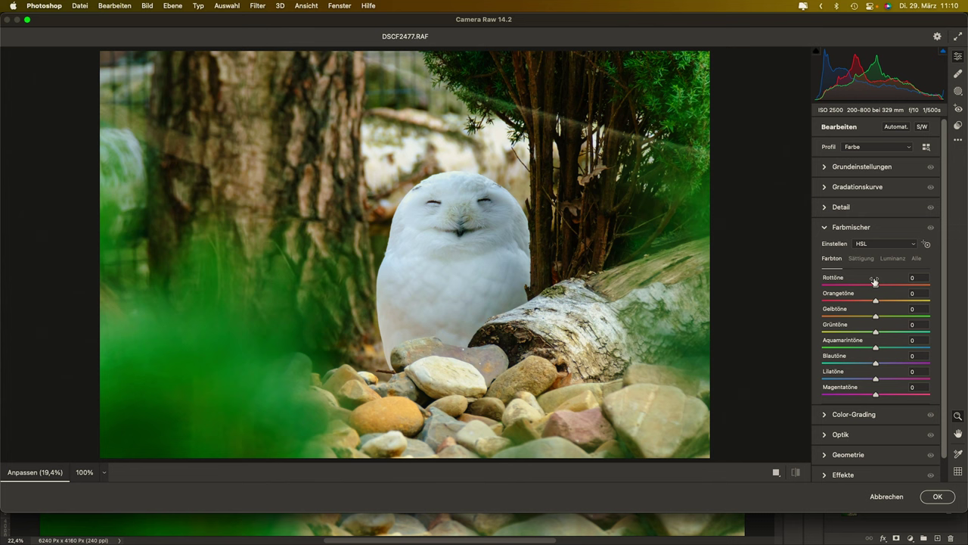
click(928, 247)
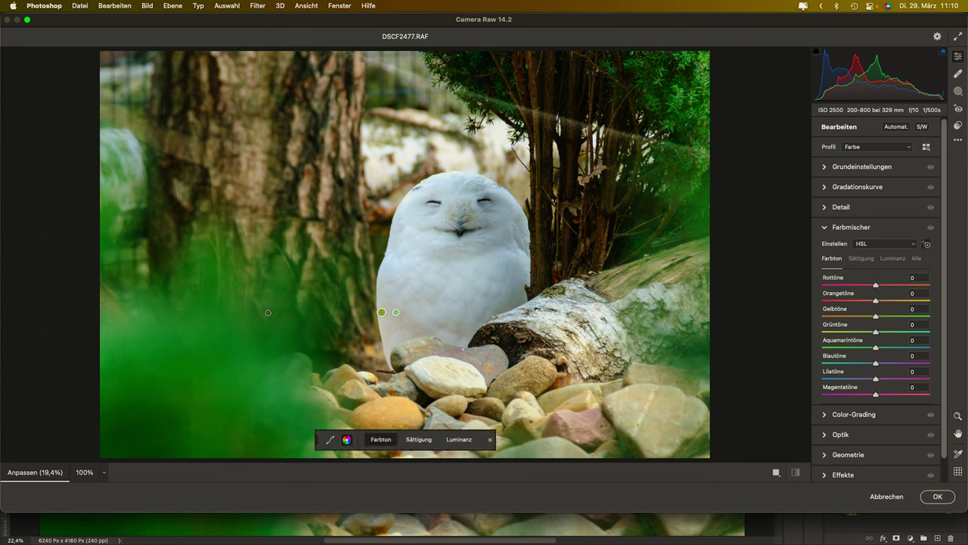
mouse_move(249, 324)
mouse_down()
mouse_move(261, 324)
mouse_move(252, 324)
mouse_up()
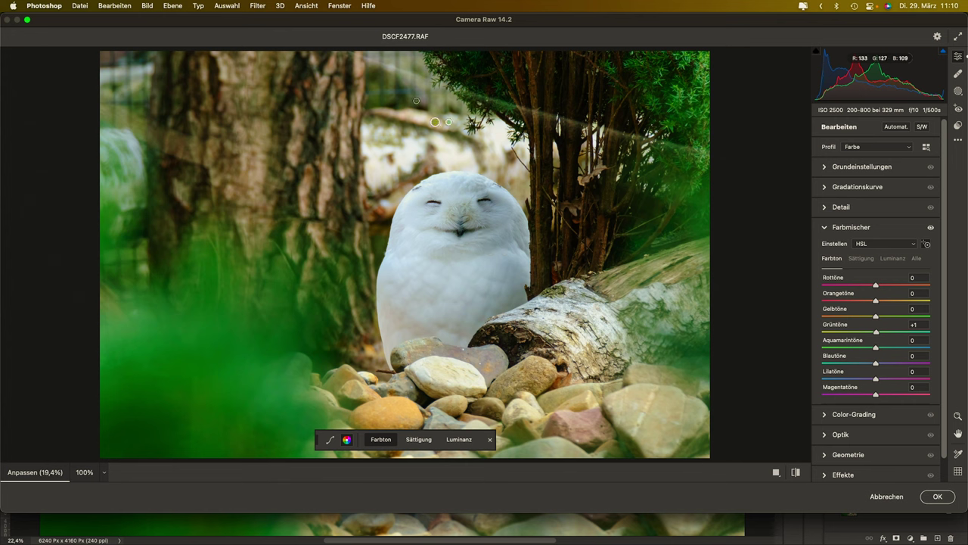
click(405, 79)
drag(405, 79, 400, 80)
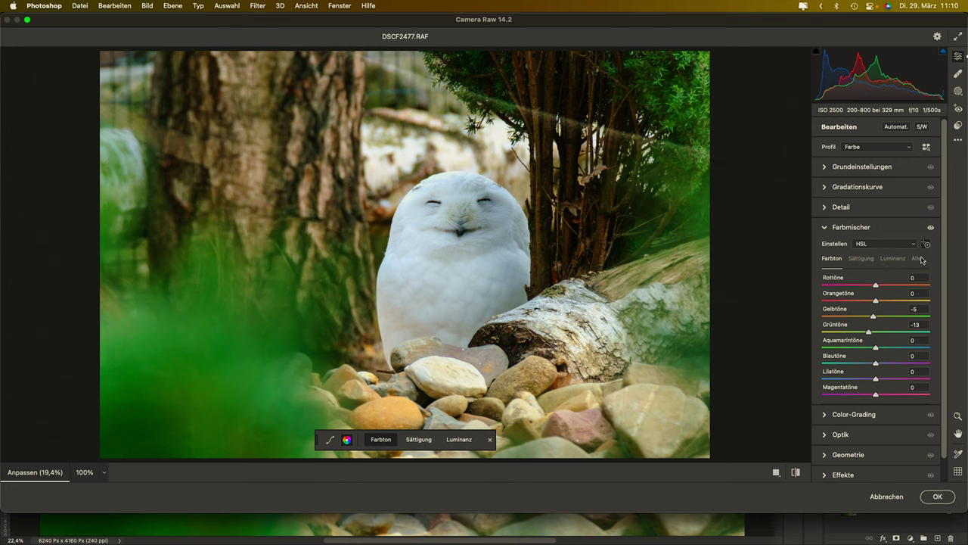
- Darken the yellow and green foliage luminance by dragging on the trees
click(892, 259)
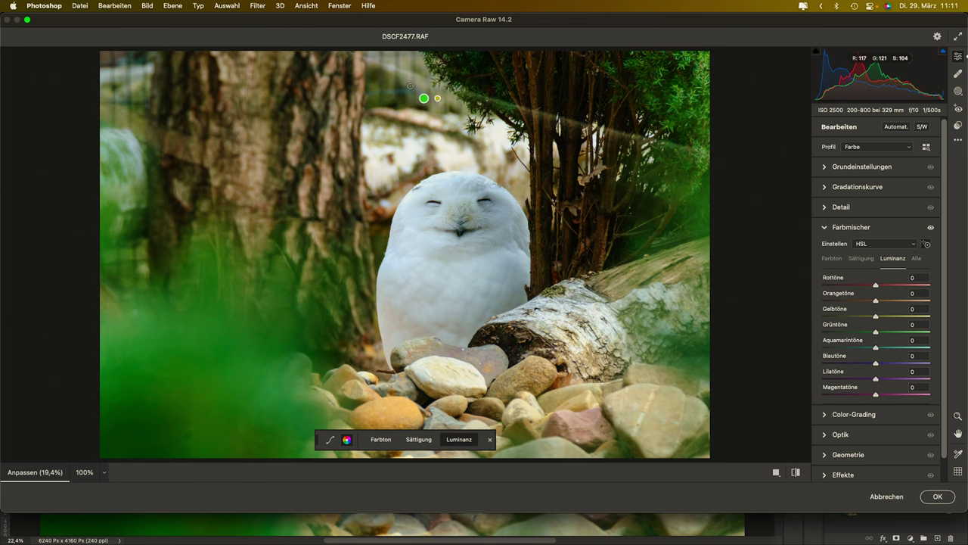
click(409, 83)
drag(408, 84, 401, 85)
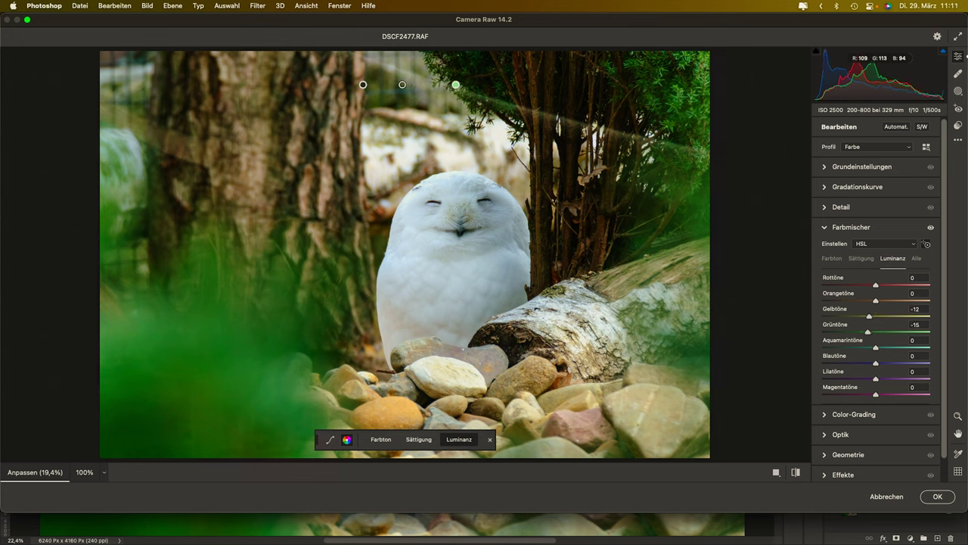
click(389, 84)
drag(380, 84, 384, 85)
drag(129, 74, 172, 74)
drag(392, 81, 383, 80)
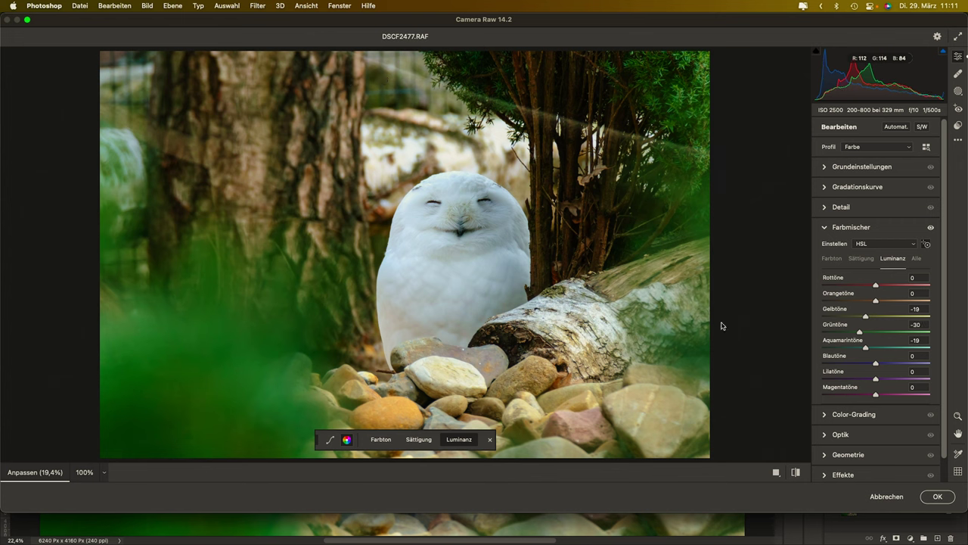
- Desaturate the foliage to Sättigung Gelbtöne -13 and Grüntöne -26
click(856, 261)
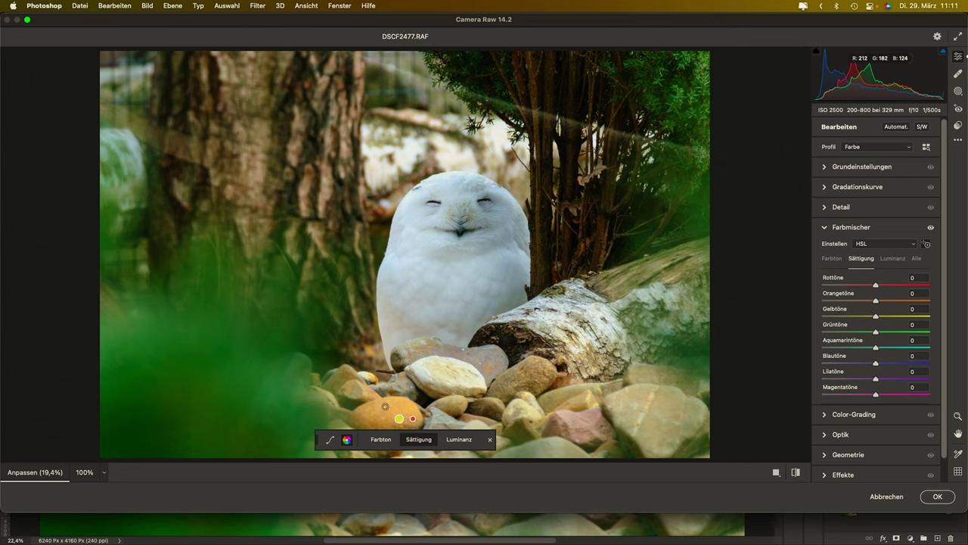
click(404, 78)
drag(405, 77, 389, 74)
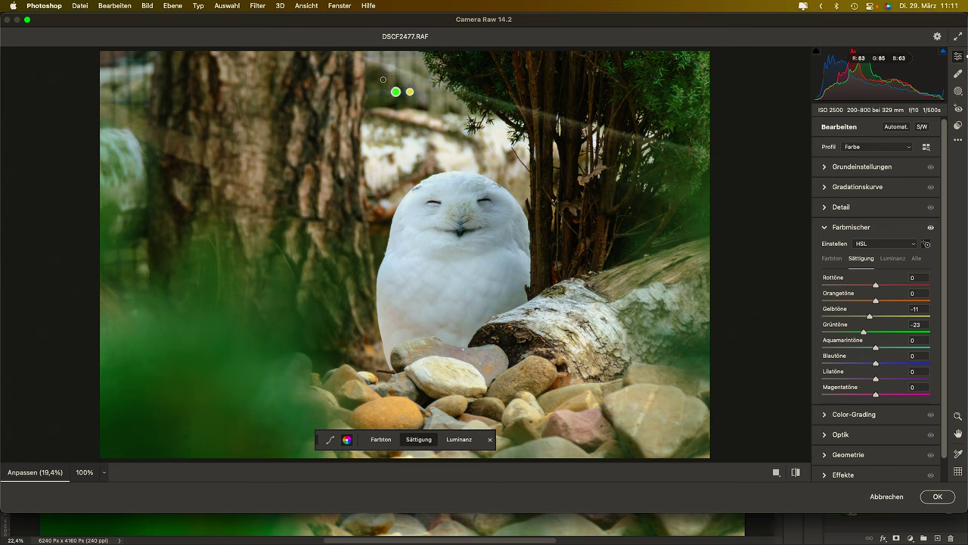
drag(383, 78, 336, 78)
- Set Vignettierung -20, Mittenwert 0, Rundheit +66 and Weiche Kante 40, then apply the filter
scroll(870, 431, down, 2)
click(854, 452)
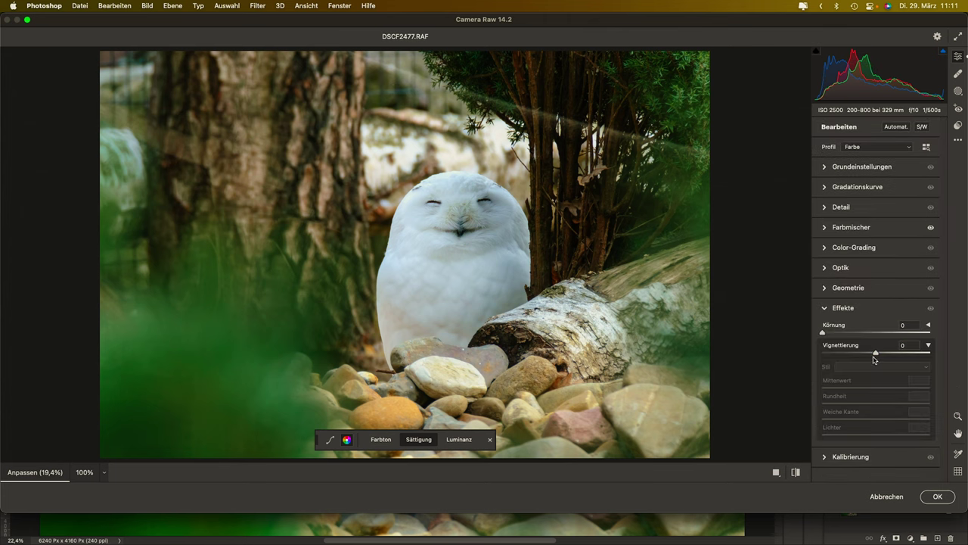
drag(876, 355, 866, 353)
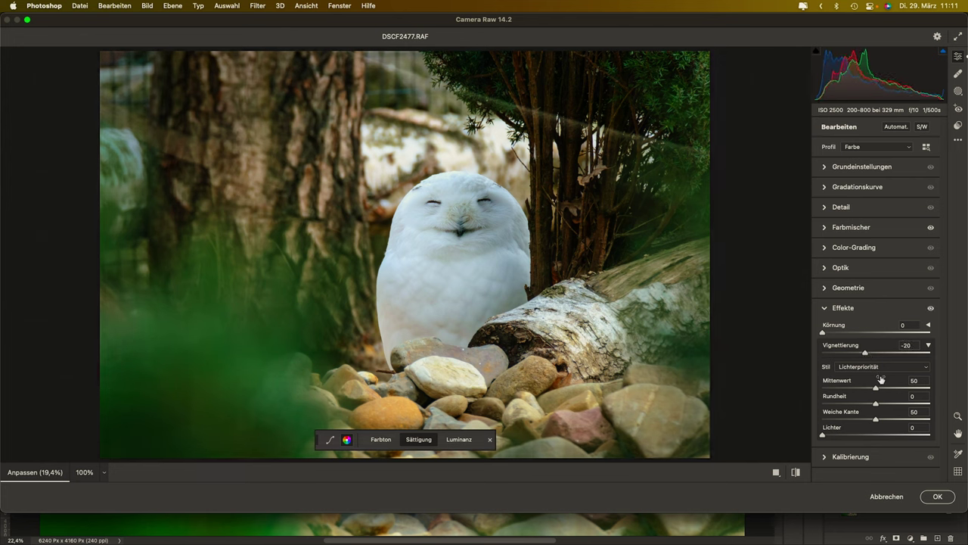
drag(876, 420, 815, 416)
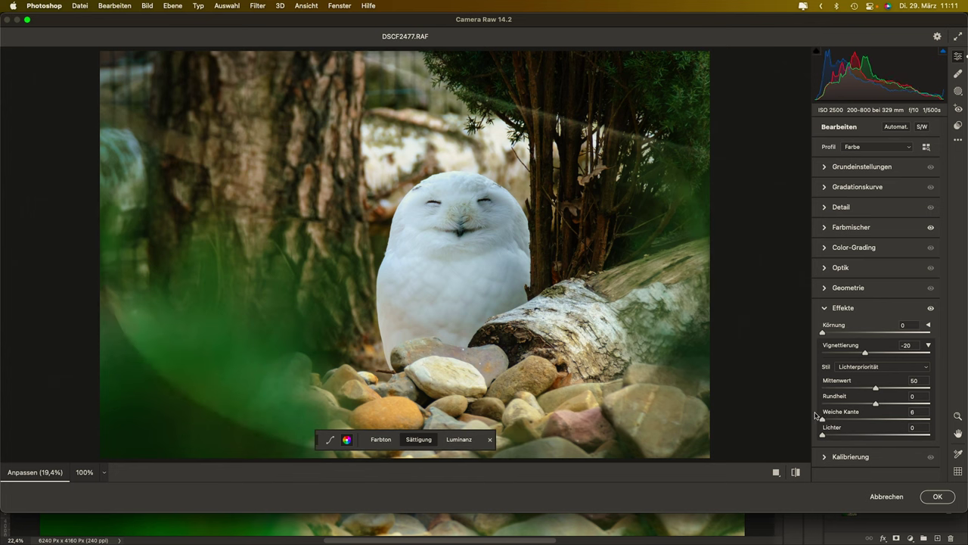
mouse_move(876, 406)
mouse_down()
mouse_move(878, 396)
mouse_move(823, 388)
mouse_up()
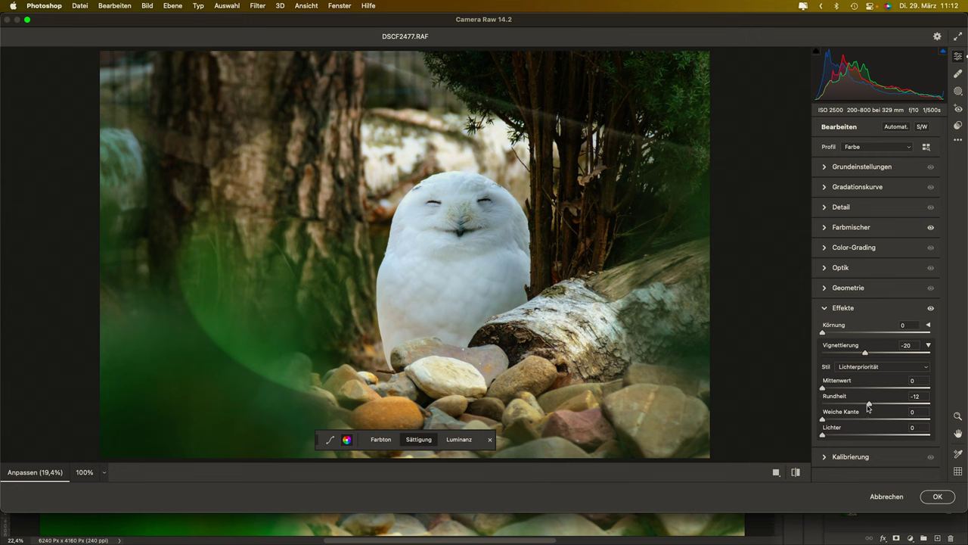
drag(869, 407, 911, 406)
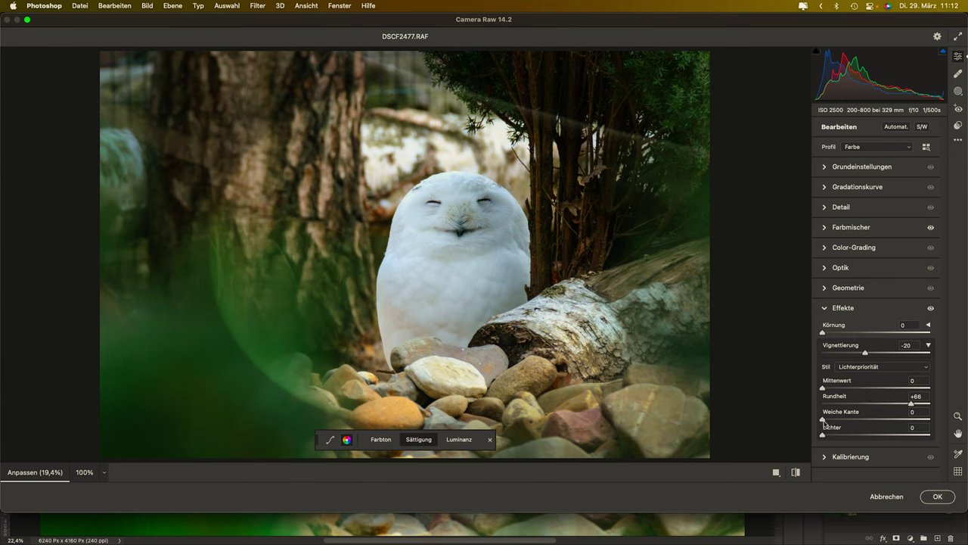
drag(825, 420, 862, 421)
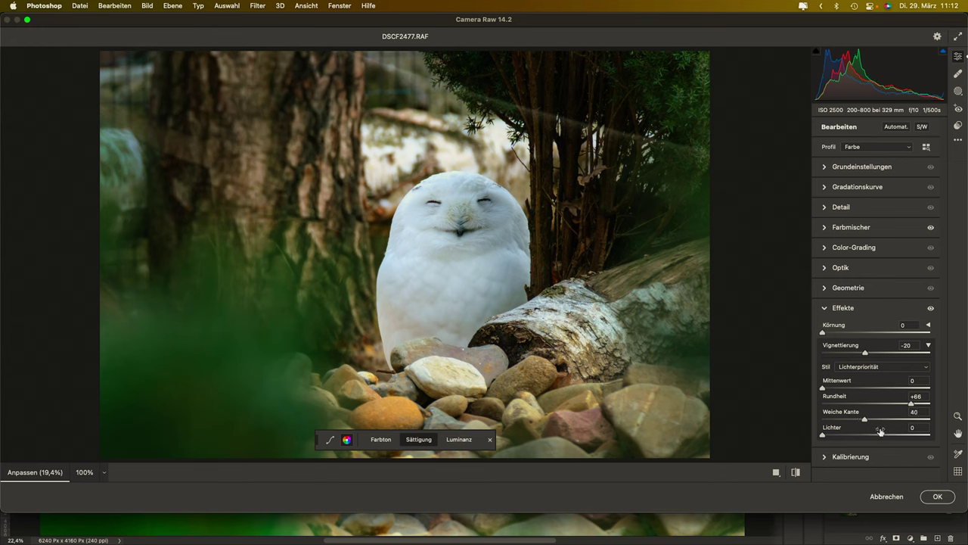
click(935, 499)
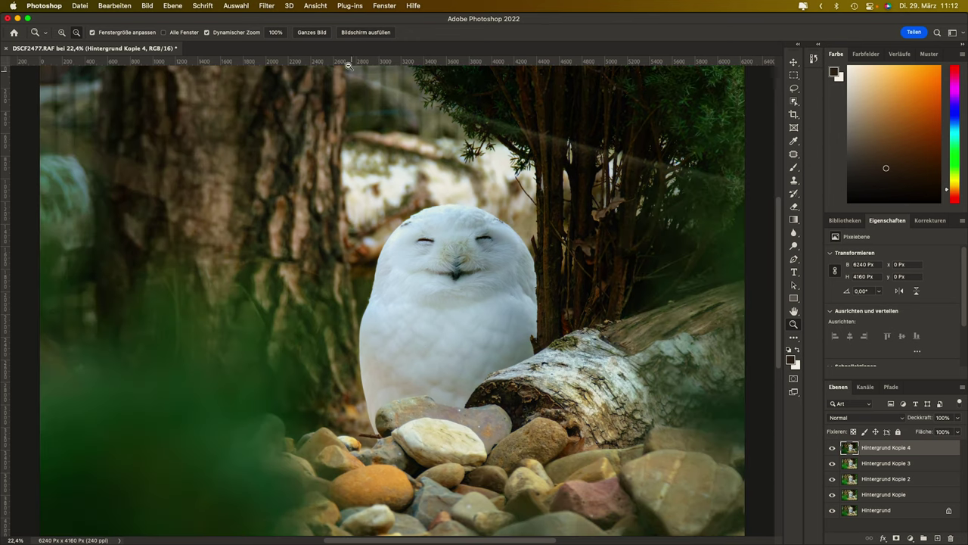
- In the Camera Raw filter, raise Dynamik to +15 in Grundeinstellungen and apply it
click(276, 6)
click(288, 82)
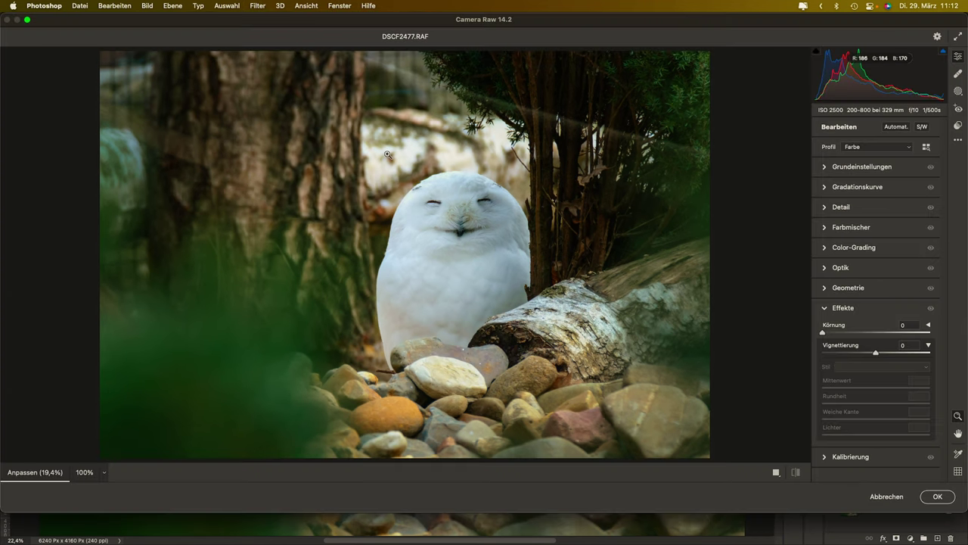
click(866, 168)
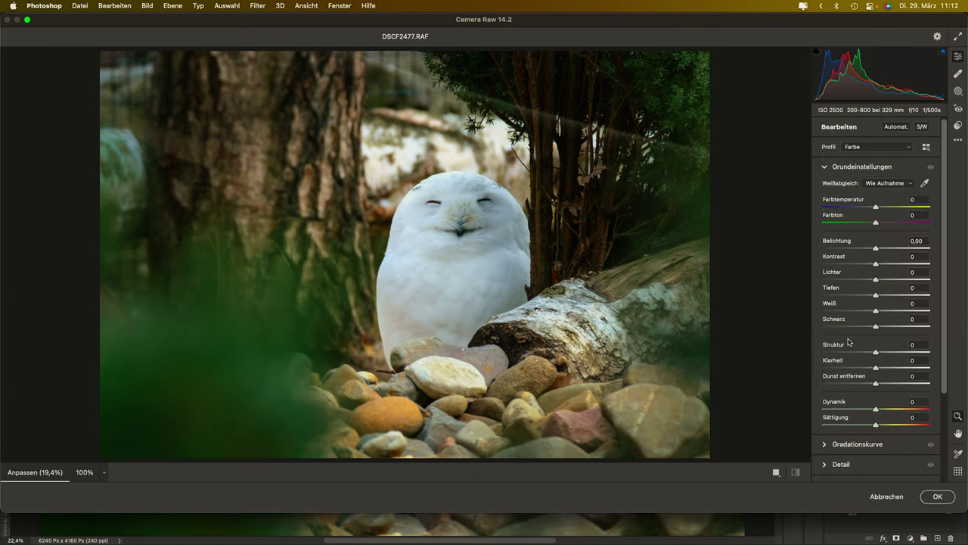
drag(877, 411, 882, 412)
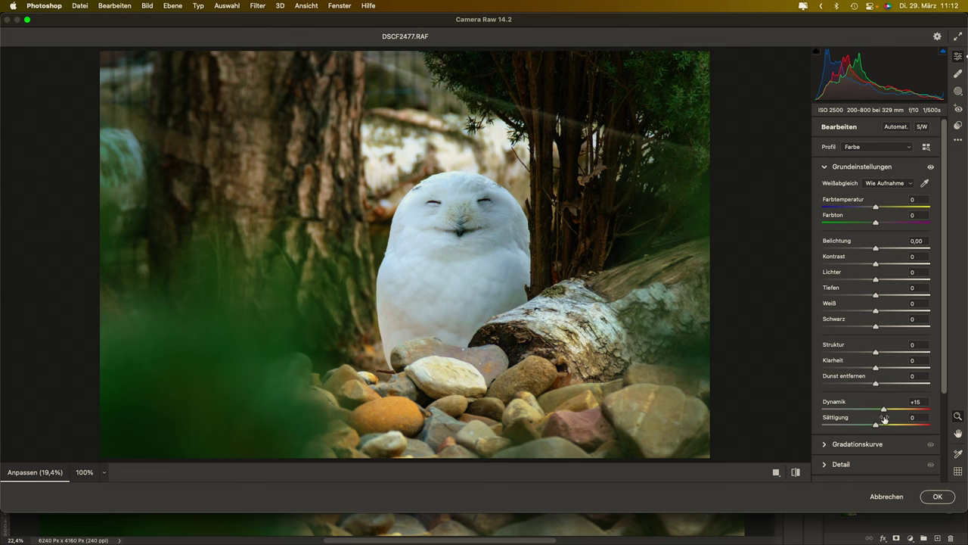
click(935, 496)
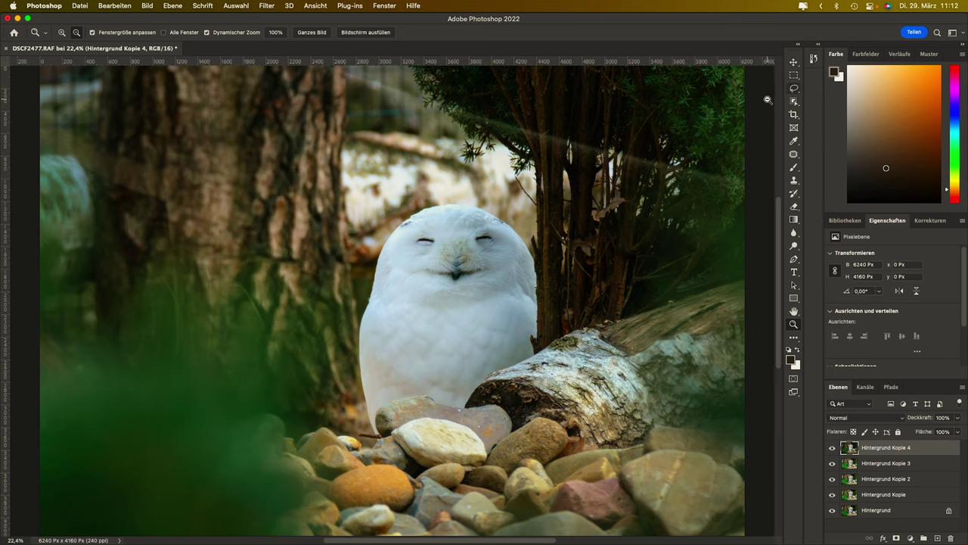
- Crop the canvas to 6240 × 4202 px, trimming the top and adding an empty strip below
scroll(619, 181, down, 1)
scroll(619, 181, up, 5)
scroll(619, 181, down, 6)
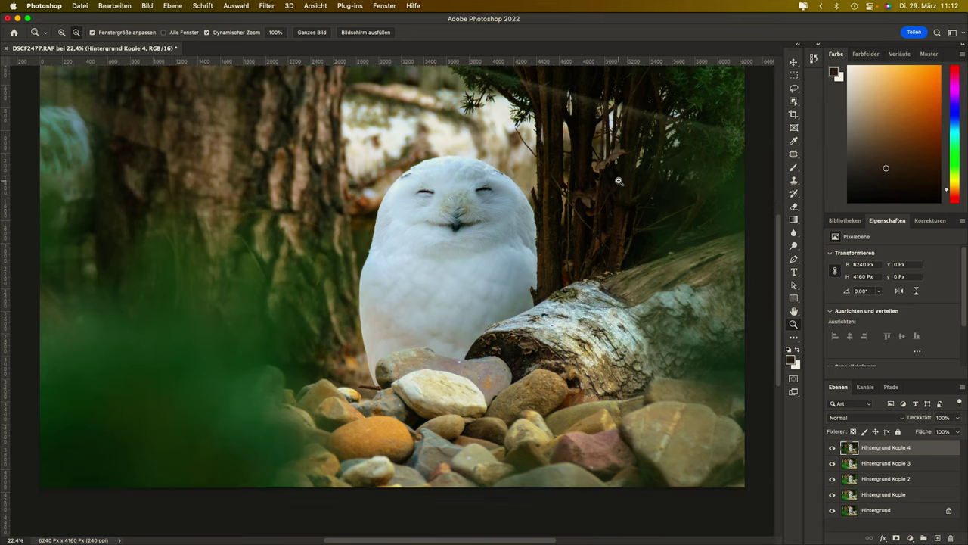
scroll(619, 181, up, 1)
drag(610, 220, 600, 205)
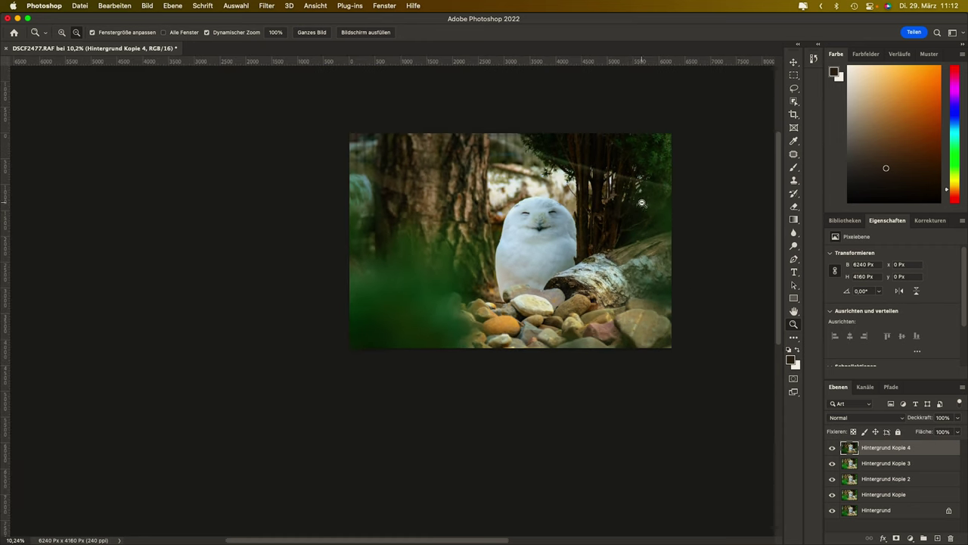
mouse_move(587, 211)
mouse_down()
mouse_move(572, 212)
mouse_move(597, 210)
mouse_up()
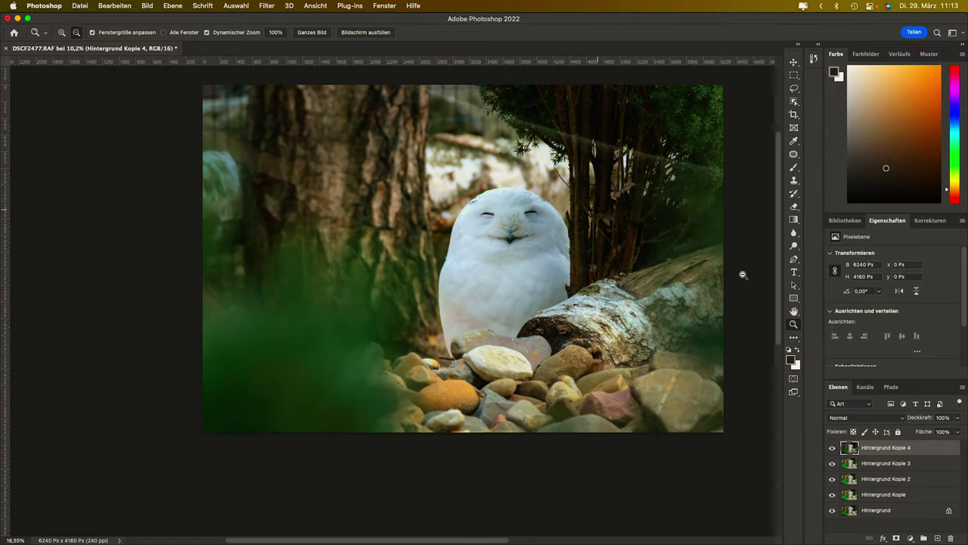
click(793, 311)
drag(593, 263, 543, 305)
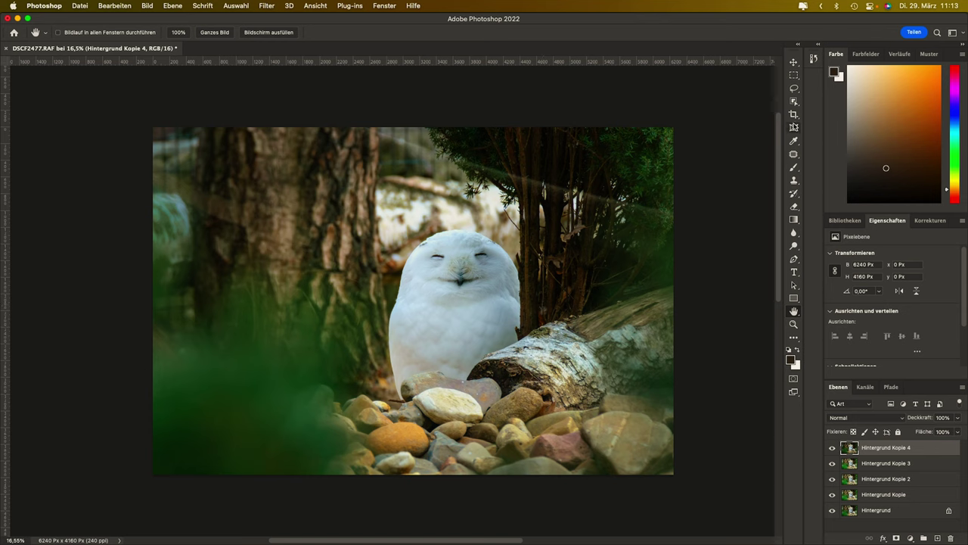
click(793, 115)
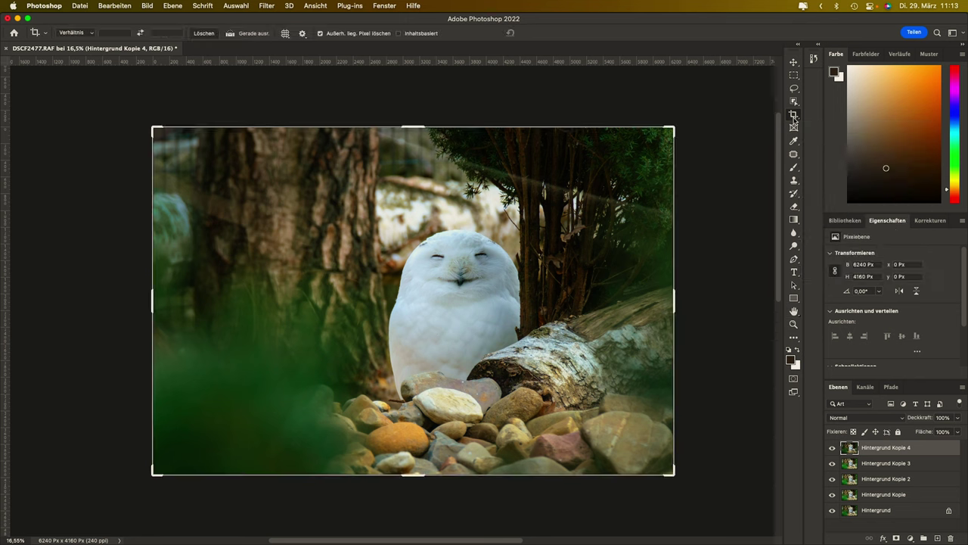
drag(412, 128, 409, 155)
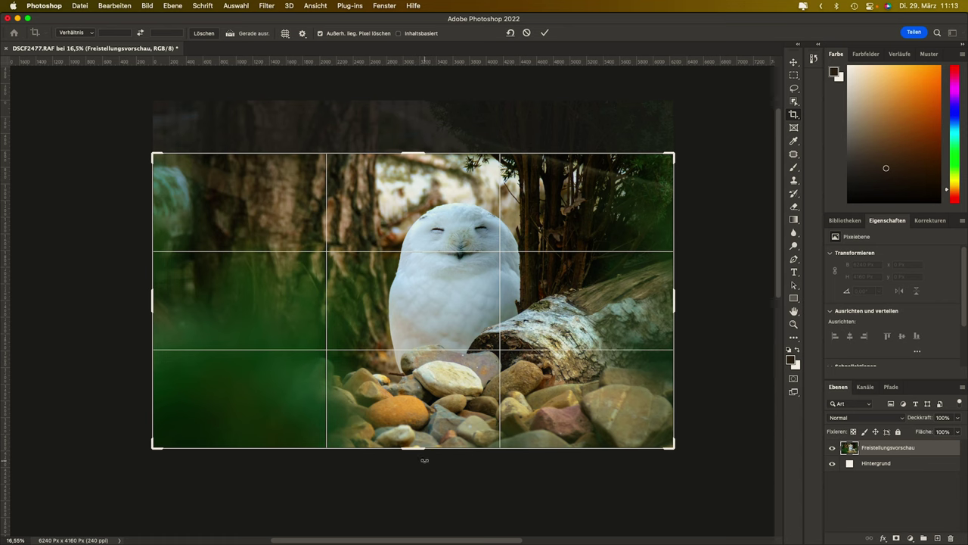
drag(418, 452, 417, 480)
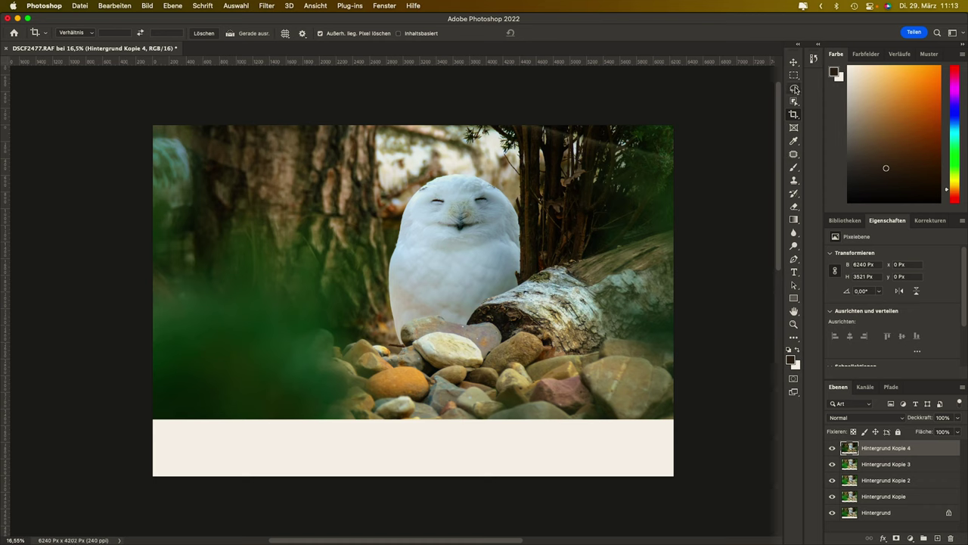
- Select the bottom strip, content-aware fill it with matching rocks, and deselect
click(794, 75)
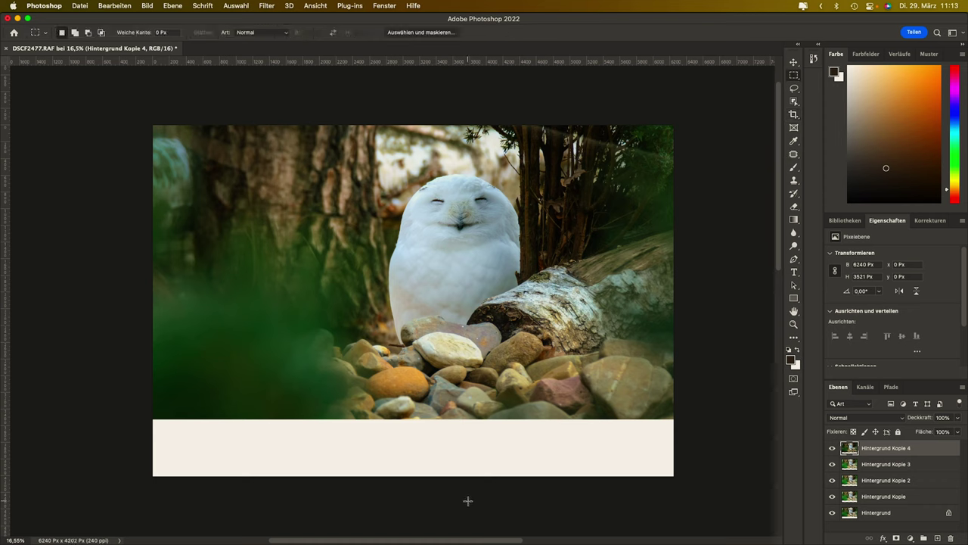
drag(687, 488, 151, 415)
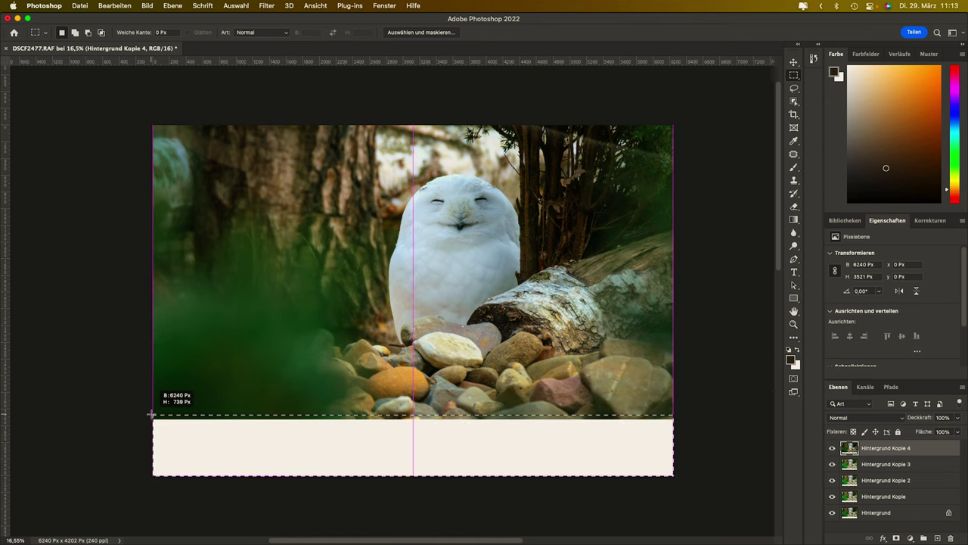
drag(151, 414, 151, 414)
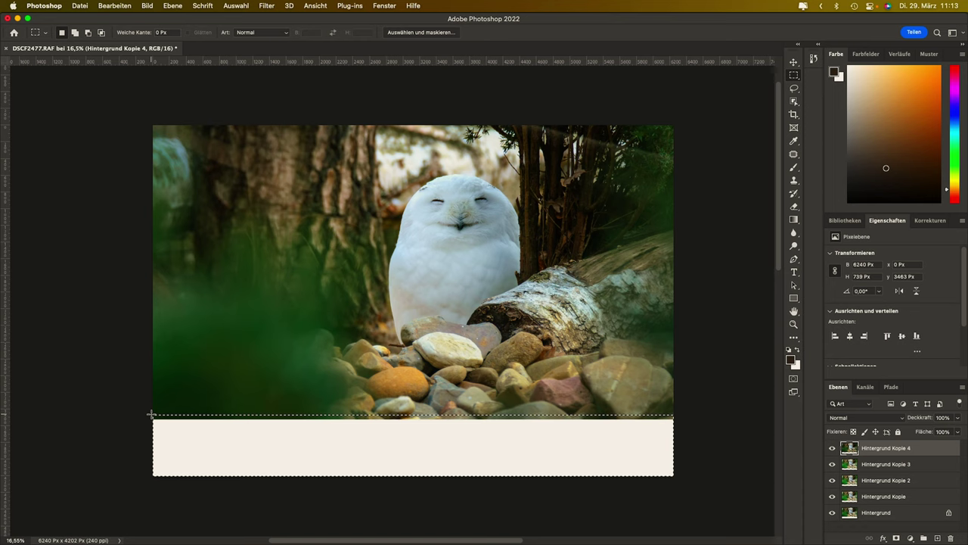
key(shift+BackSpace)
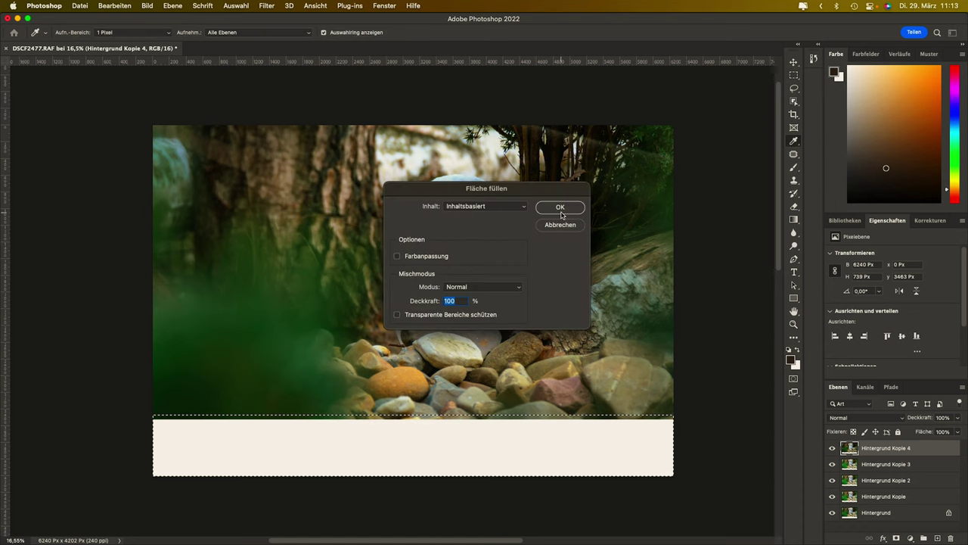
click(562, 208)
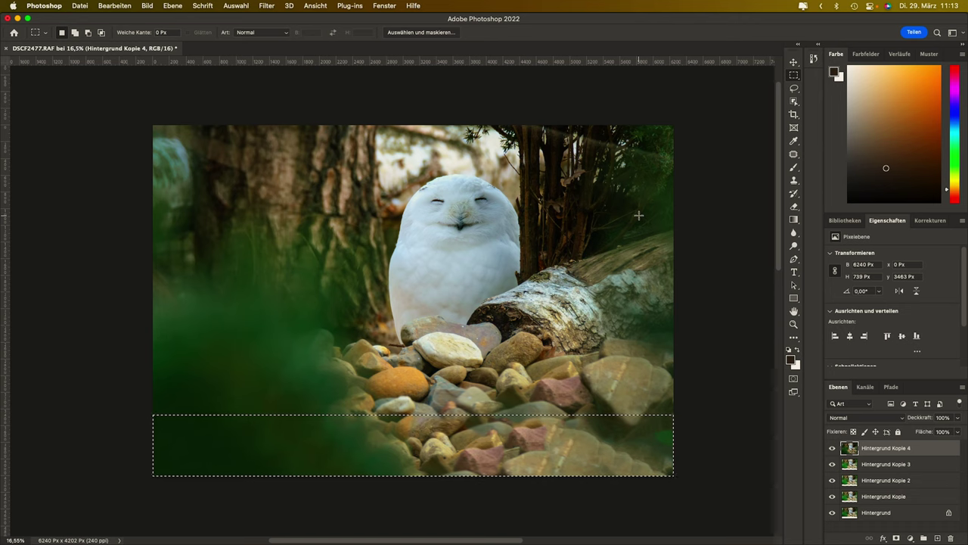
key(super+d)
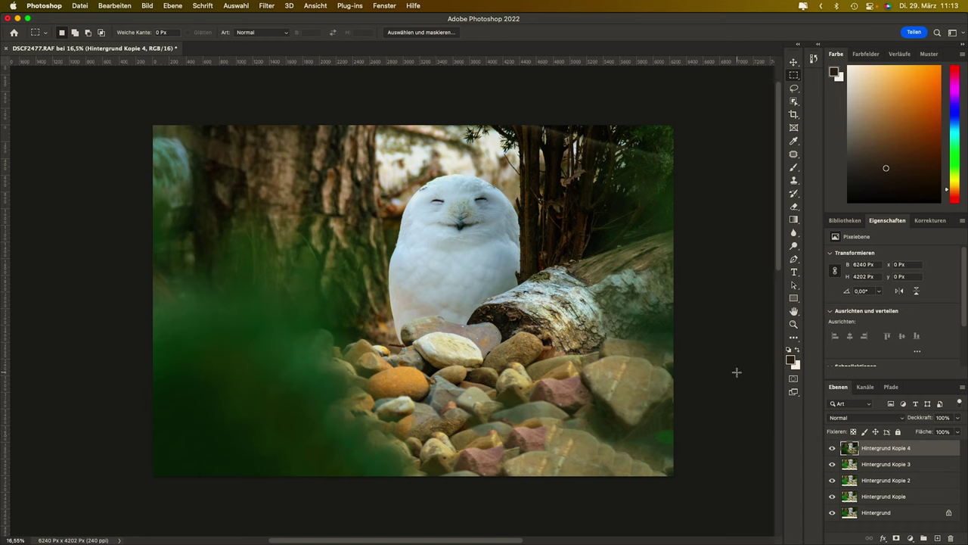
click(793, 323)
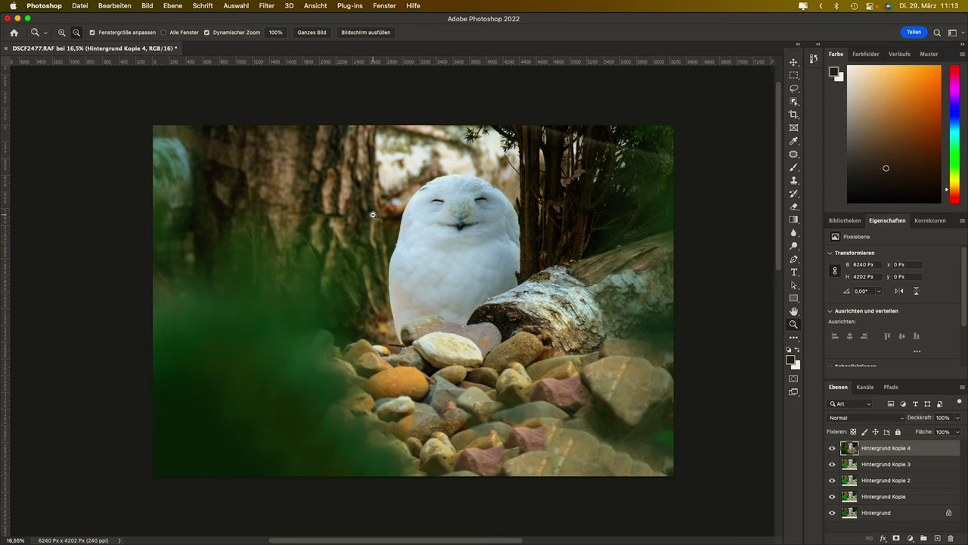
mouse_move(485, 426)
mouse_down()
mouse_move(532, 426)
mouse_move(517, 424)
mouse_up()
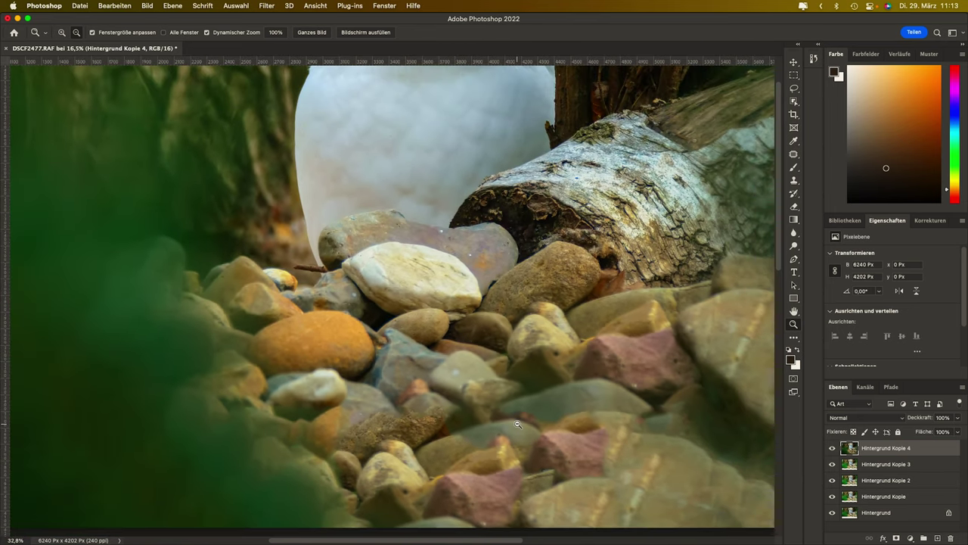
drag(518, 424, 496, 421)
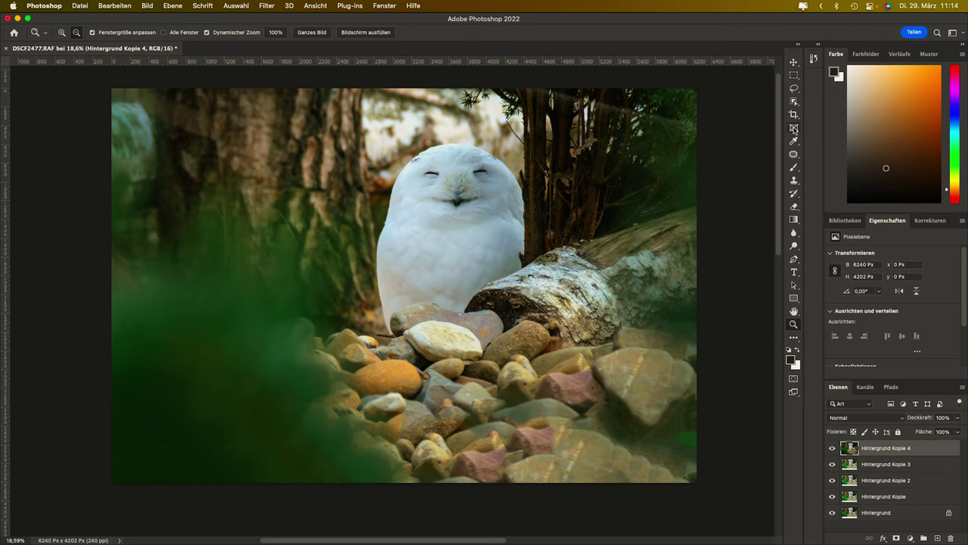
- Crop to 6363 × 4202 px, trimming a left sliver and extending the canvas rightward
click(794, 128)
click(793, 114)
drag(114, 259, 147, 257)
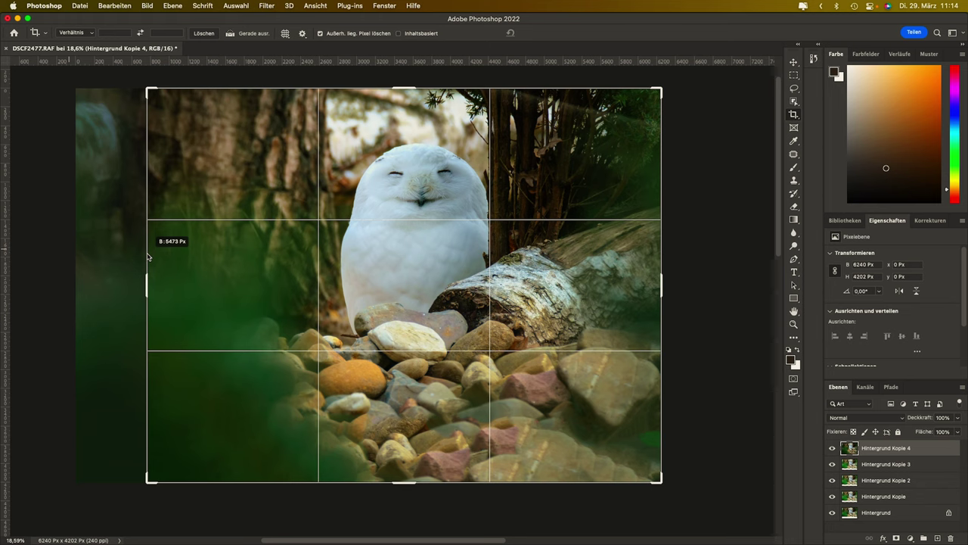
drag(147, 258, 147, 257)
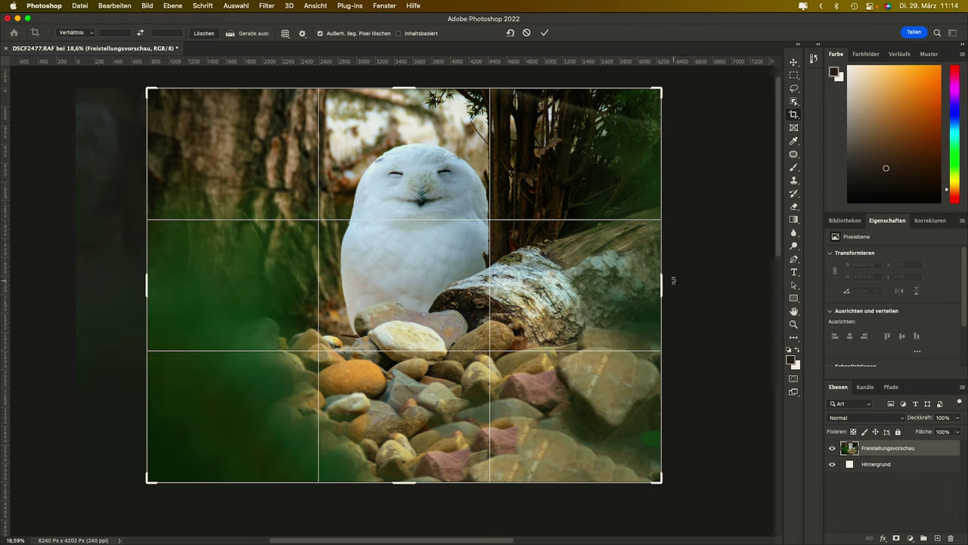
drag(665, 280, 703, 277)
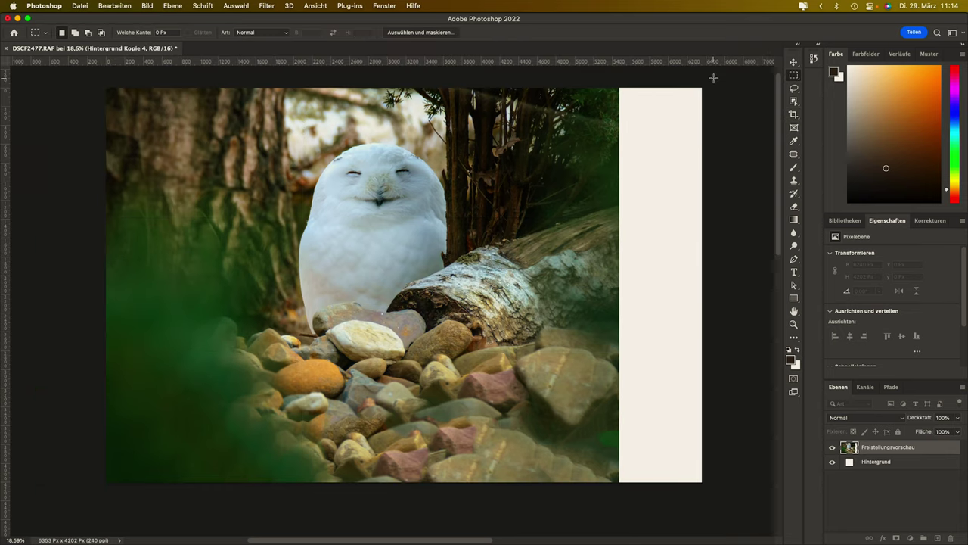
- Select the right strip, content-aware fill it with foliage and log, and deselect
mouse_move(702, 87)
mouse_down()
mouse_move(603, 422)
mouse_move(615, 480)
mouse_up()
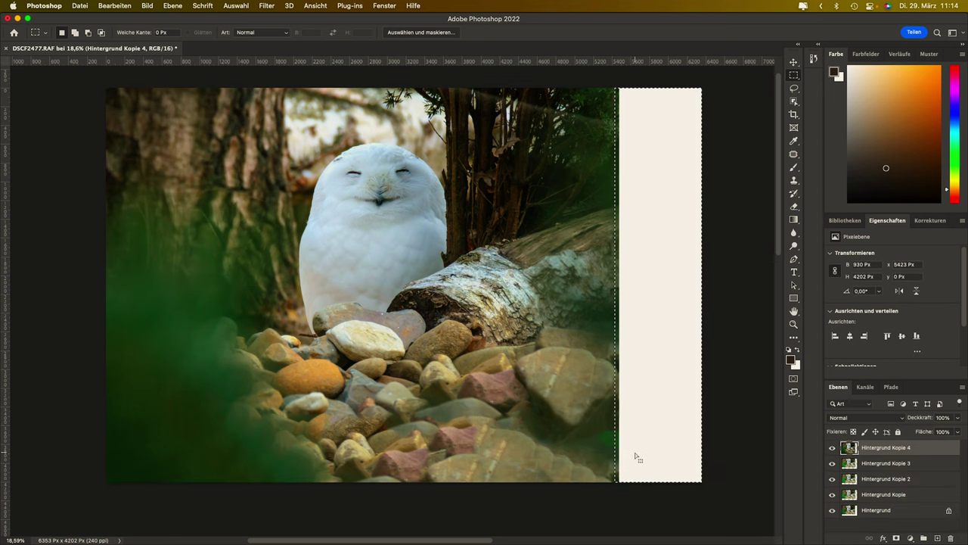
key(shift+BackSpace)
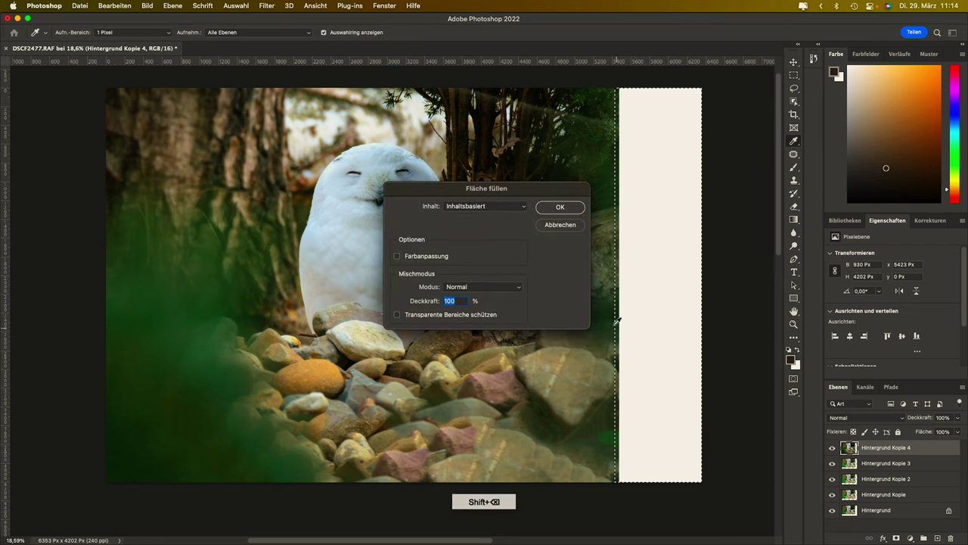
key(Return)
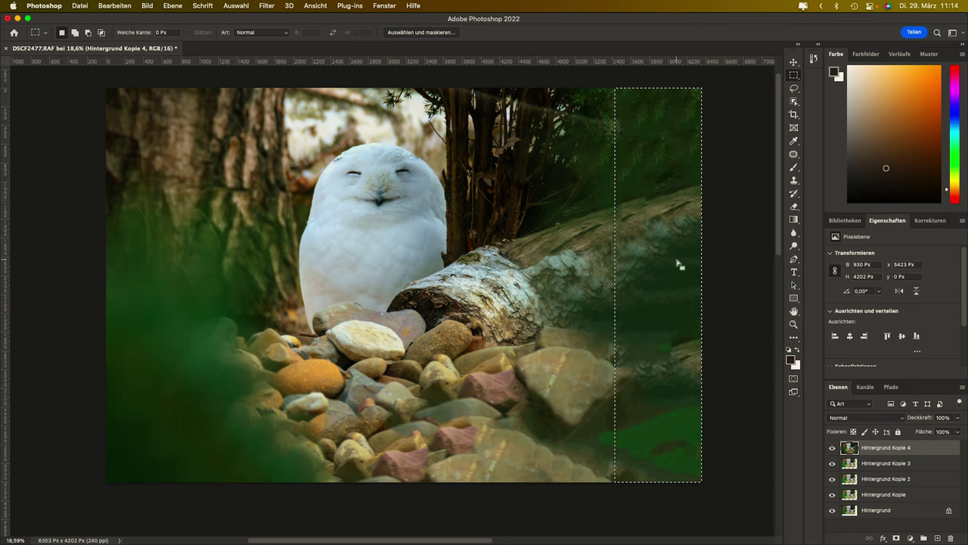
key(super+d)
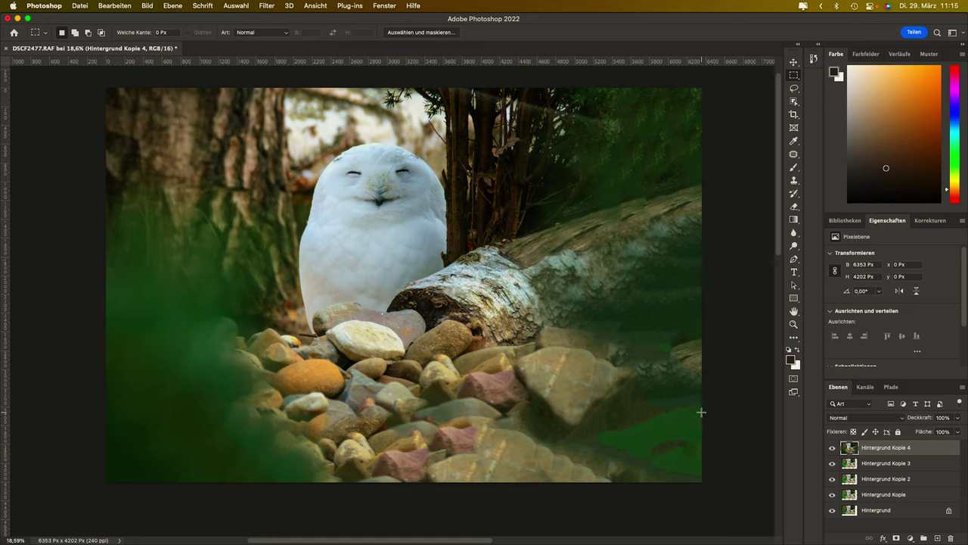
- In Camera Raw, add a linear gradient mask from the bottom-right corner with Belichtung -0,40
click(266, 8)
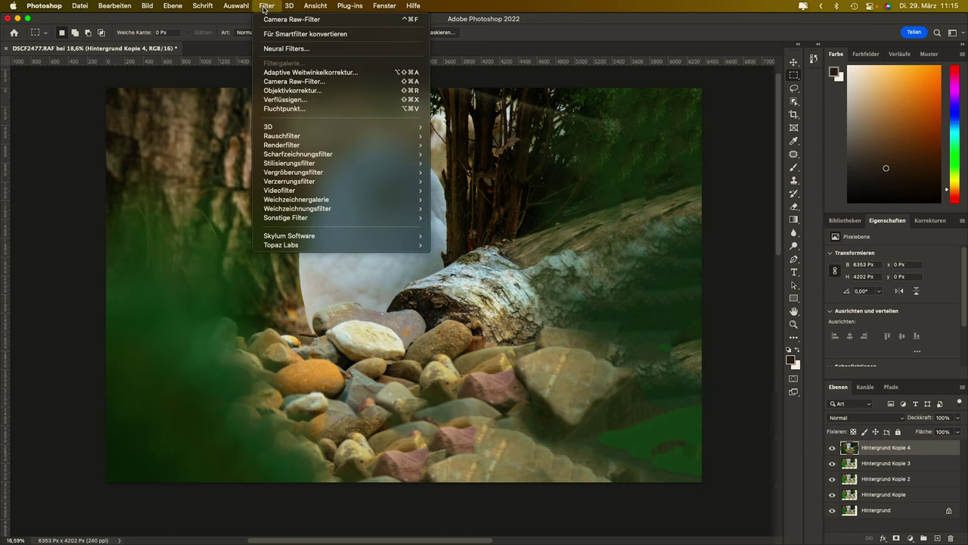
click(284, 82)
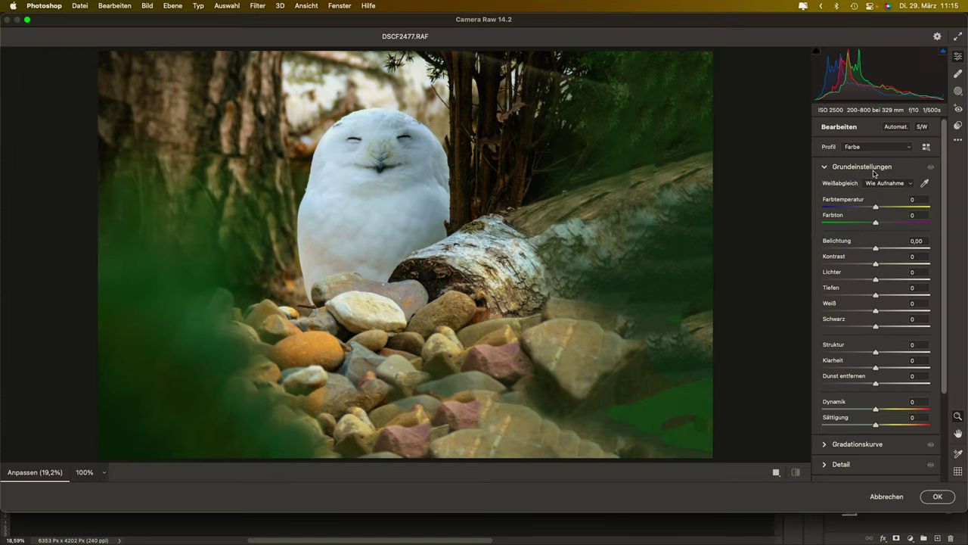
click(958, 92)
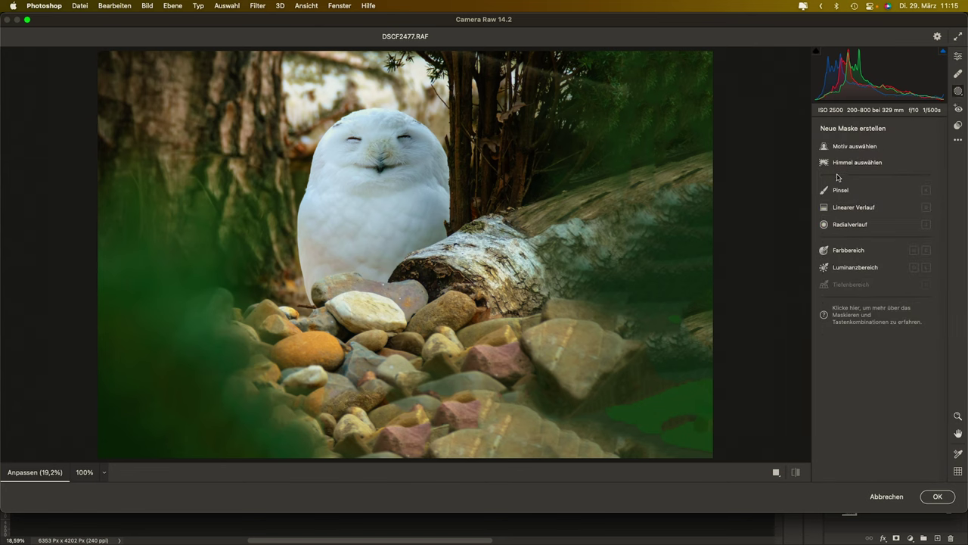
click(839, 207)
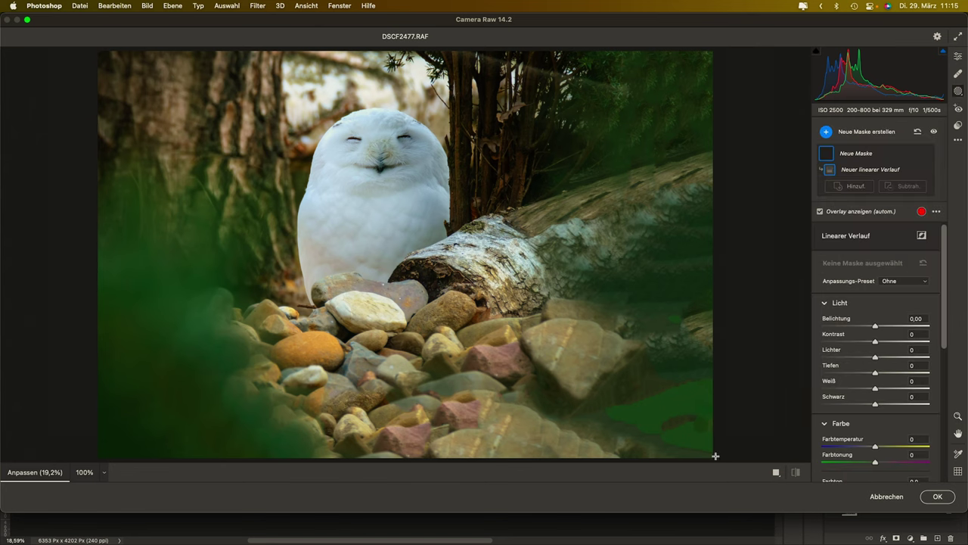
drag(716, 458, 547, 292)
drag(875, 327, 871, 327)
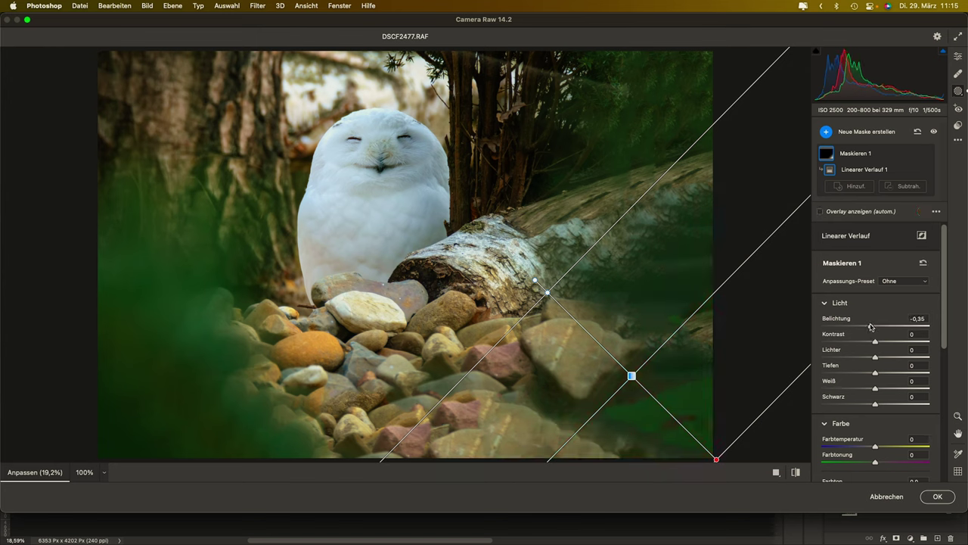
- Begin a second Linearer Verlauf mask via Neue Maske erstellen
scroll(898, 372, down, 2)
scroll(900, 374, down, 3)
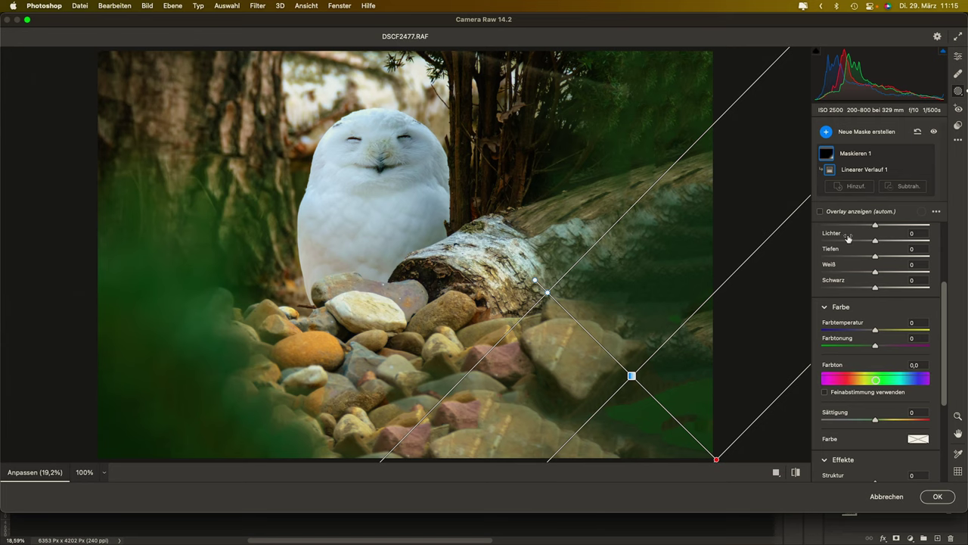
scroll(892, 284, up, 5)
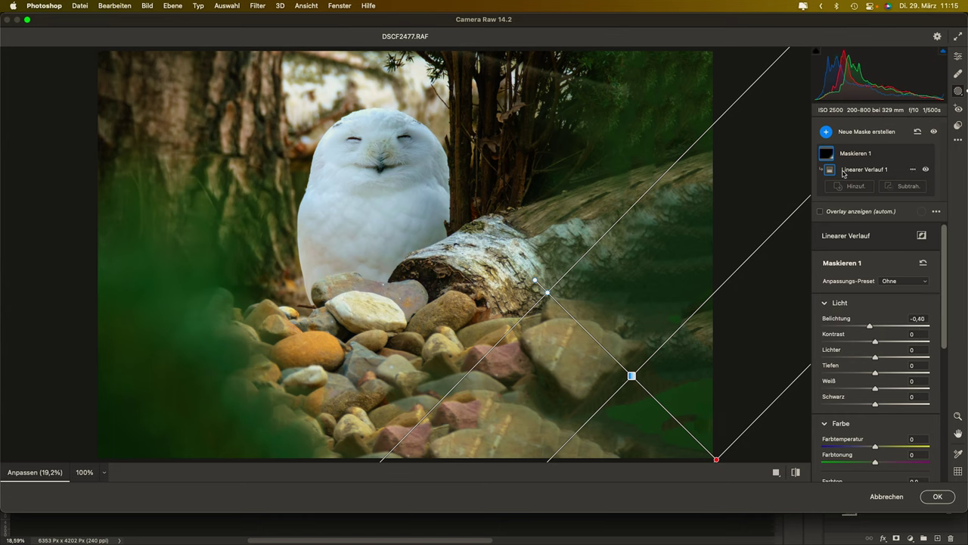
click(826, 133)
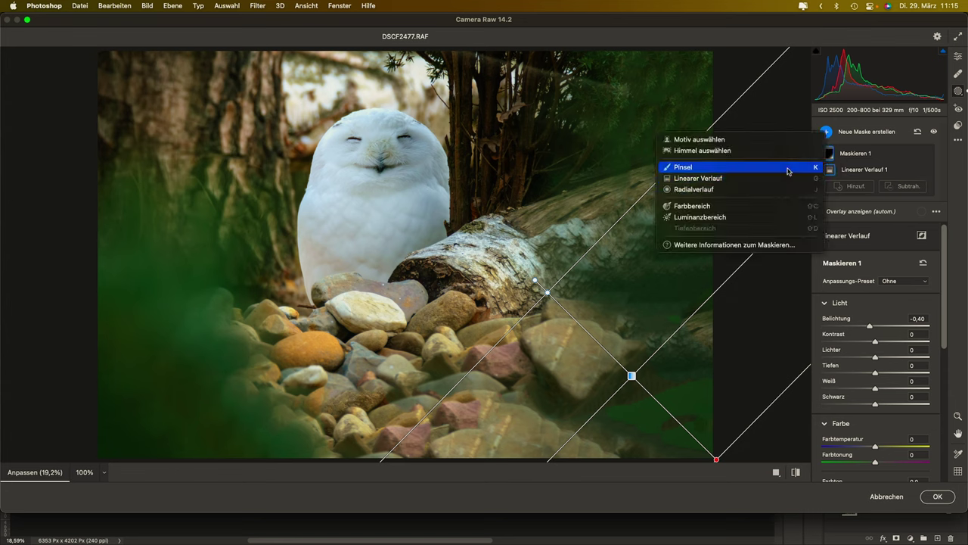
click(740, 179)
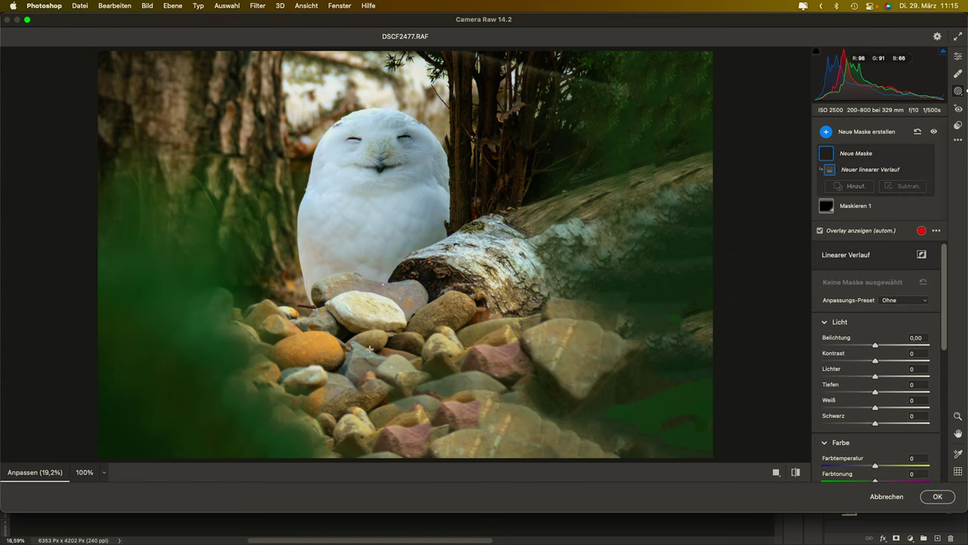
- Add a linear gradient inward from the bottom-left corner with Belichtung -0,40
drag(91, 458, 251, 325)
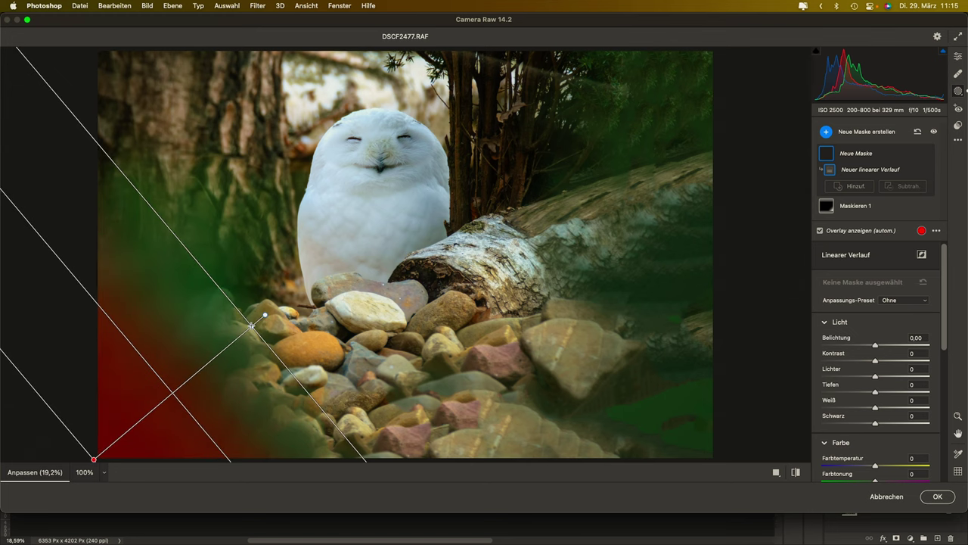
drag(252, 325, 245, 324)
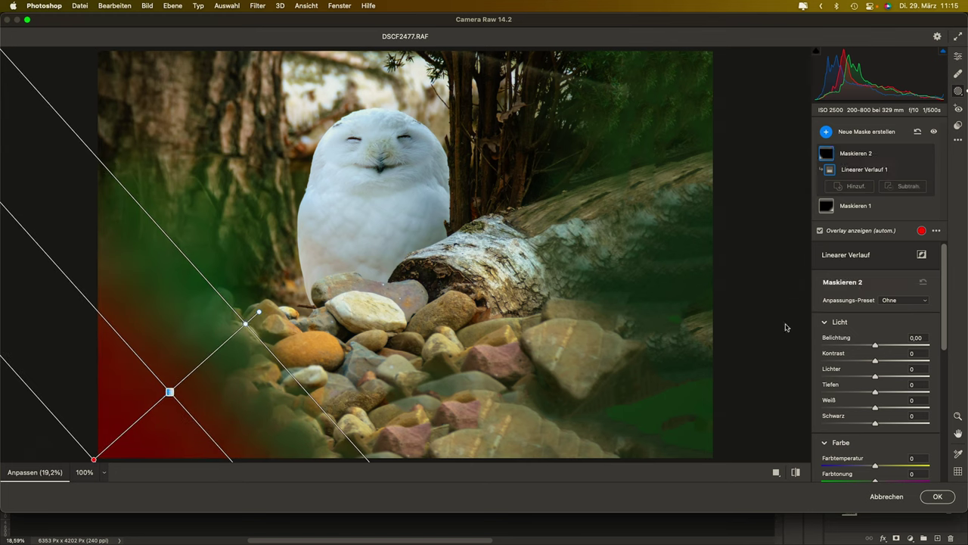
drag(875, 346, 871, 345)
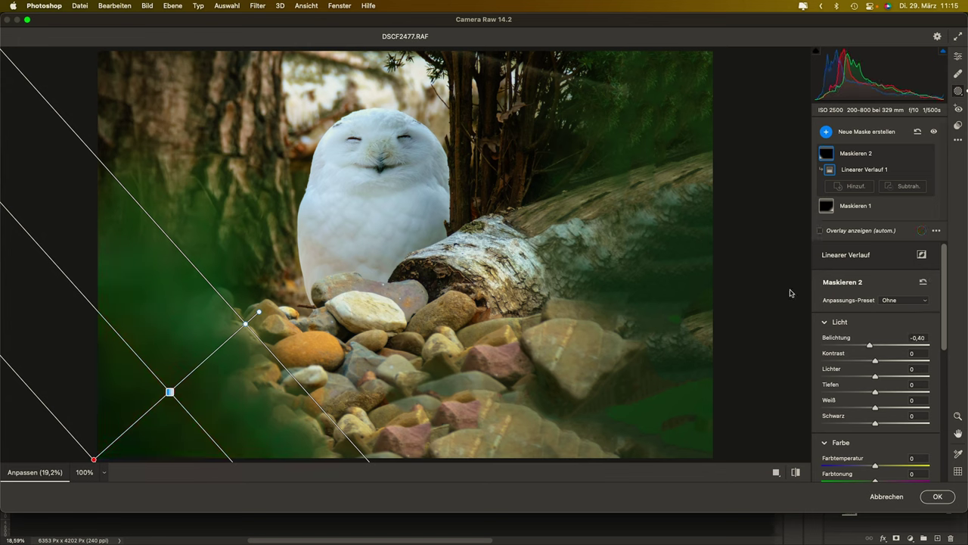
- Add a second linear gradient mask from the top-right corner at Belichtung -0,40
click(827, 133)
click(738, 108)
drag(716, 49, 576, 160)
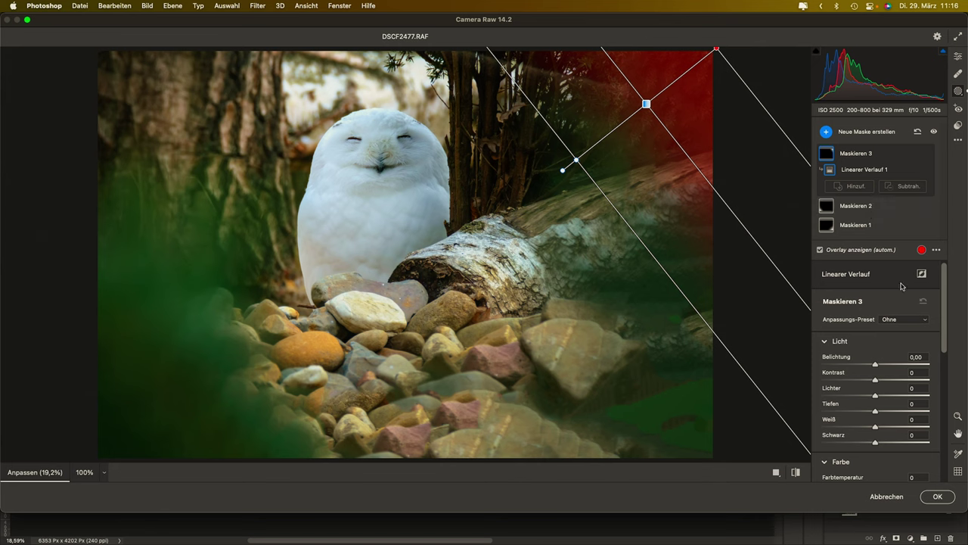
drag(875, 364, 870, 365)
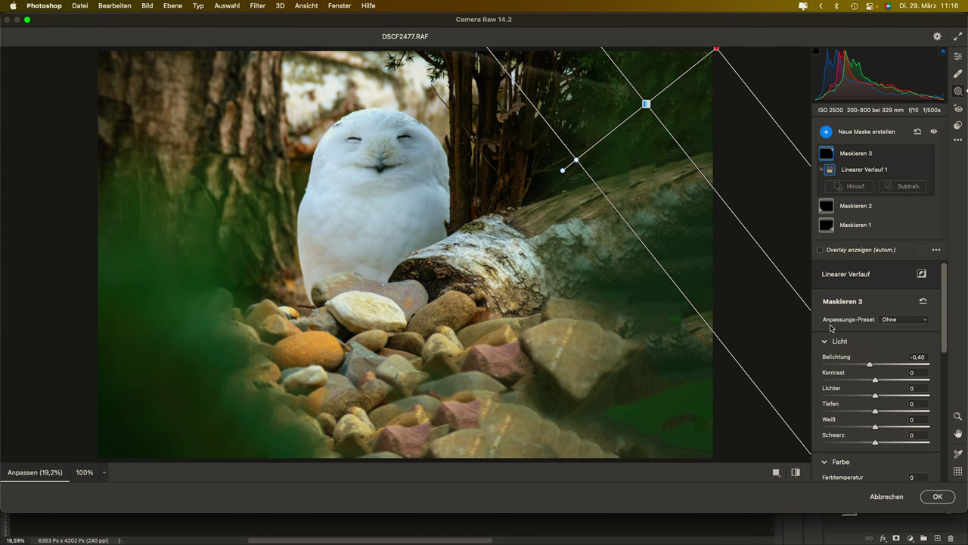
- Adjust Grüntöne saturation on the foliage via Farbmischer HSL Sättigung, then apply the Camera Raw edits
click(958, 59)
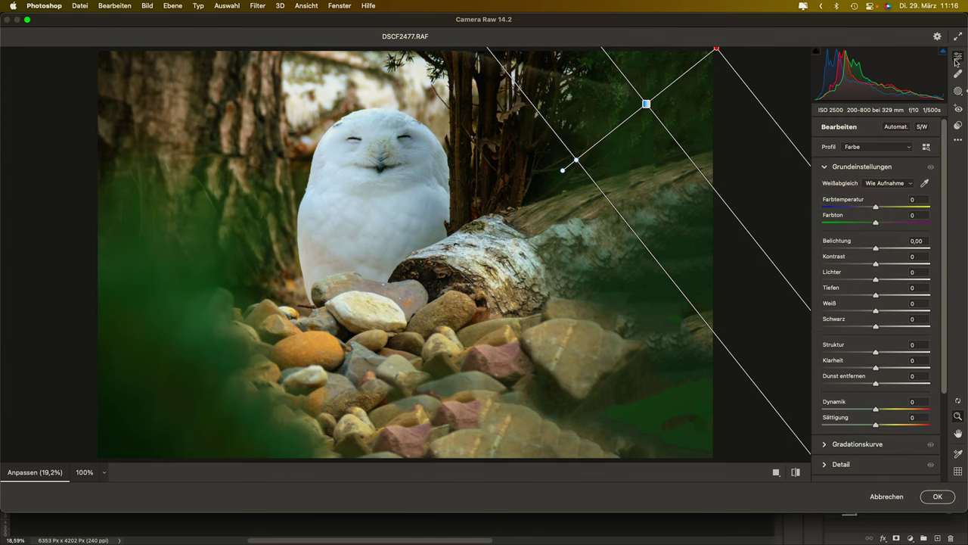
scroll(865, 348, down, 5)
scroll(865, 347, down, 1)
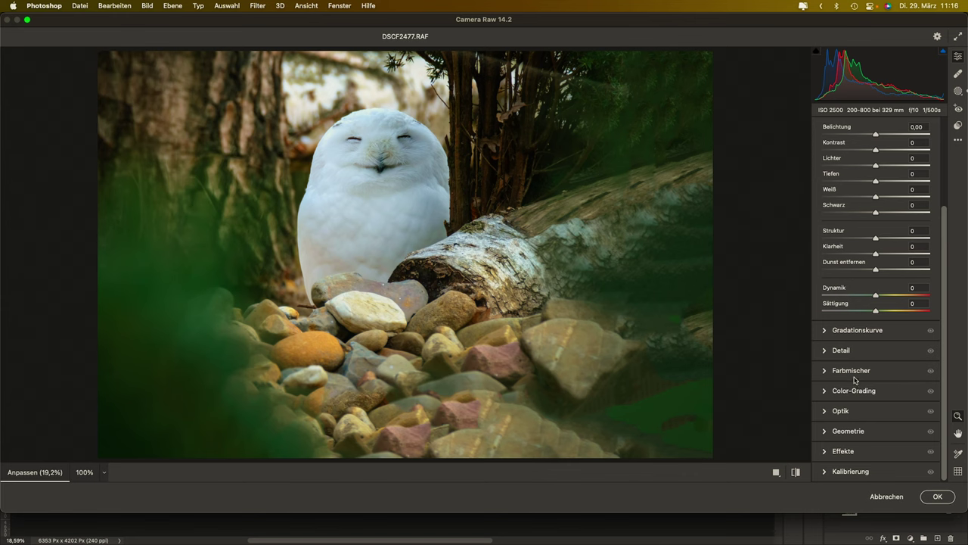
click(854, 370)
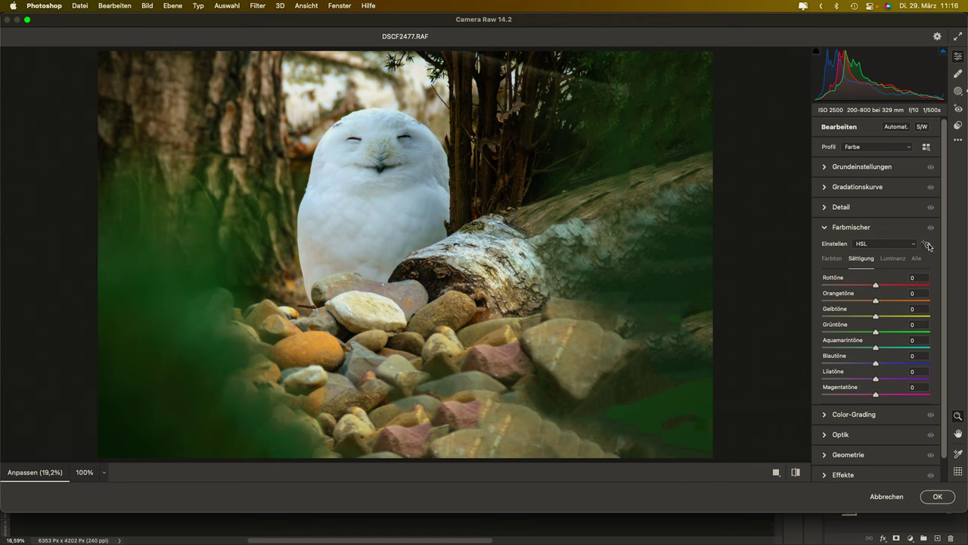
click(927, 244)
mouse_move(664, 409)
mouse_down()
mouse_move(571, 409)
mouse_move(638, 409)
mouse_move(629, 409)
mouse_up()
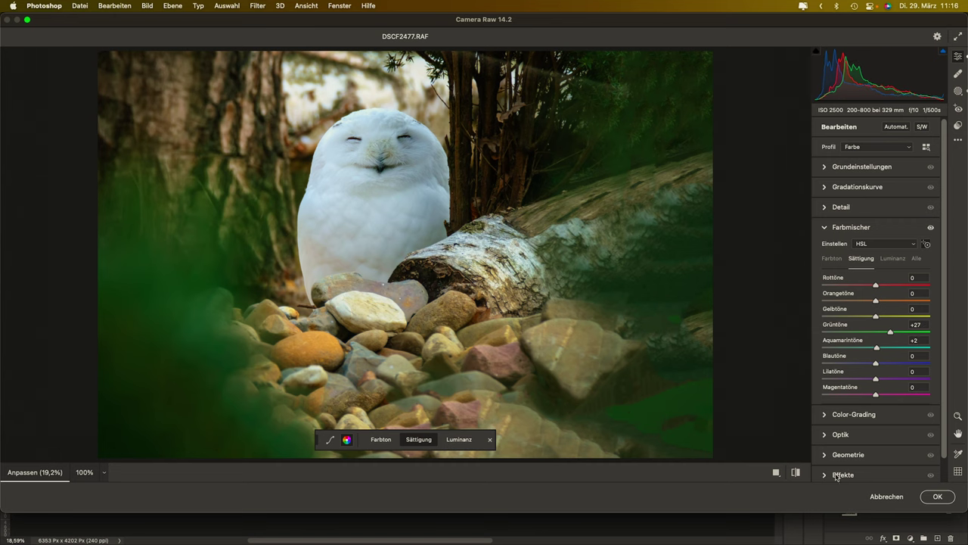
click(938, 496)
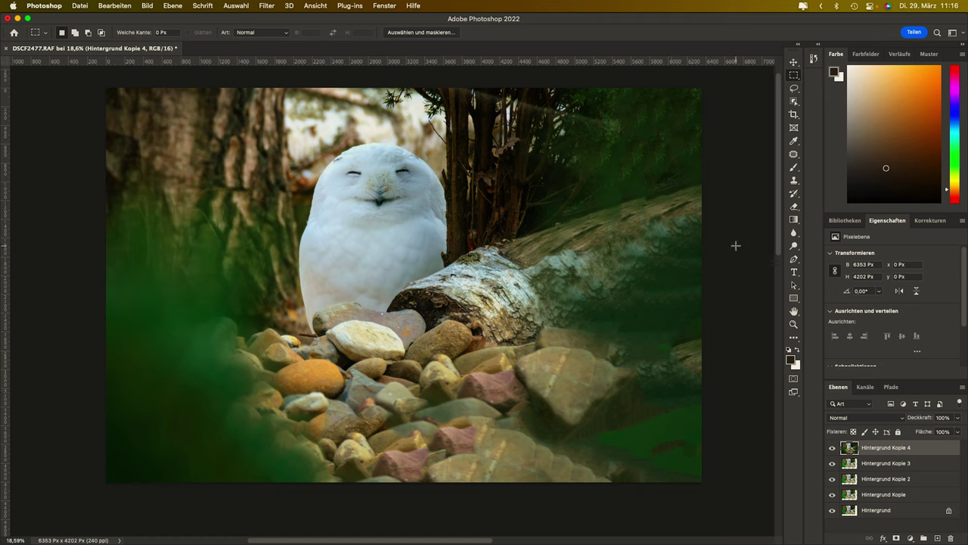
- Lasso the bottom-right green patch, fill it Inhaltsbasiert, and deselect
click(794, 88)
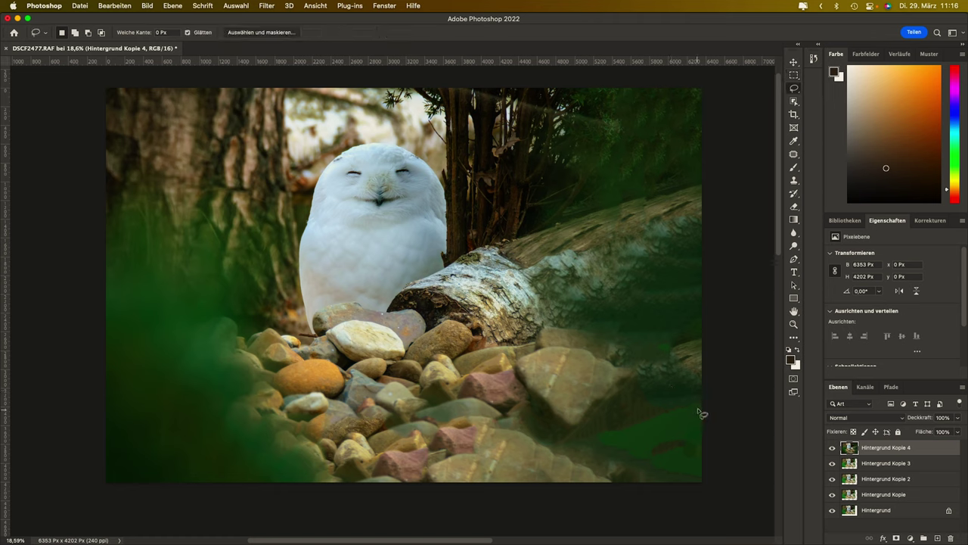
mouse_move(701, 401)
mouse_down()
mouse_move(573, 446)
mouse_move(700, 488)
mouse_up()
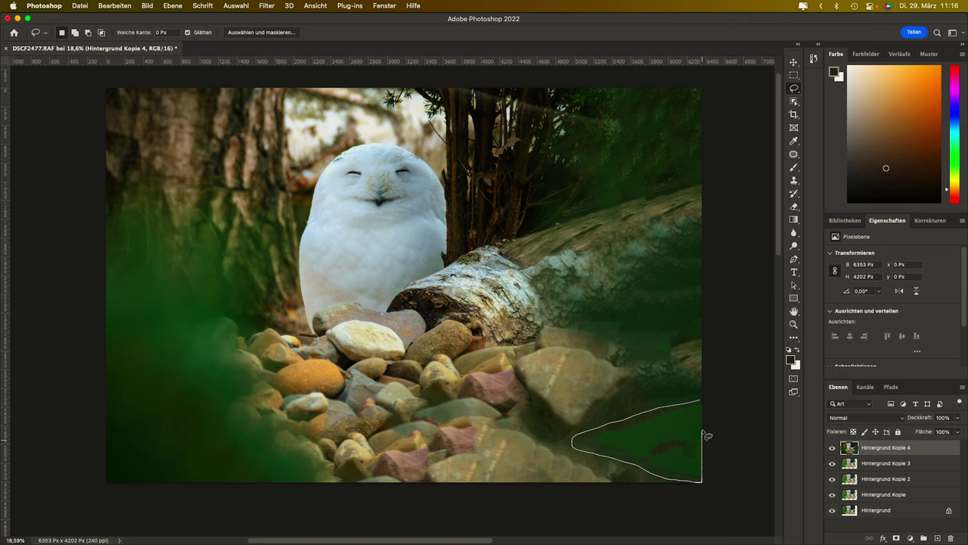
drag(701, 488, 708, 406)
key(shift+BackSpace)
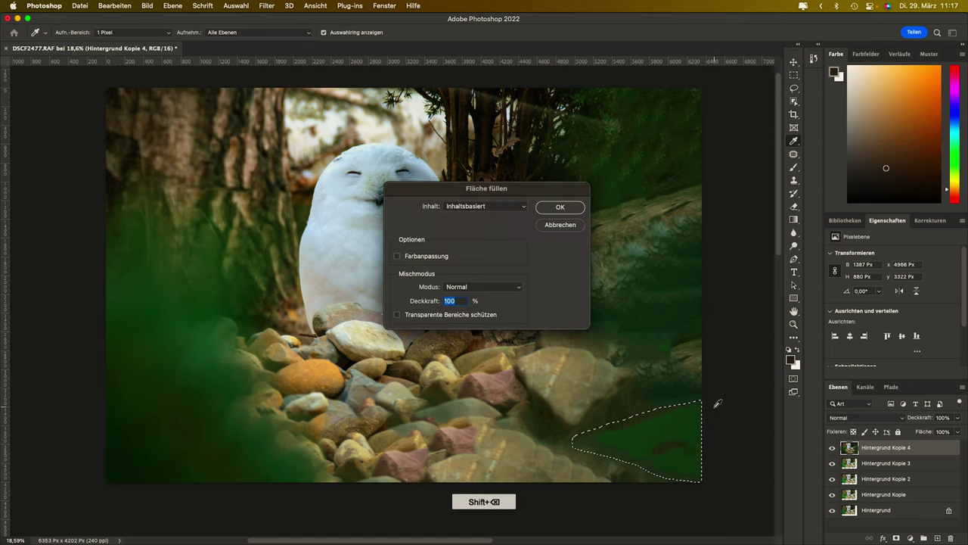
key(Return)
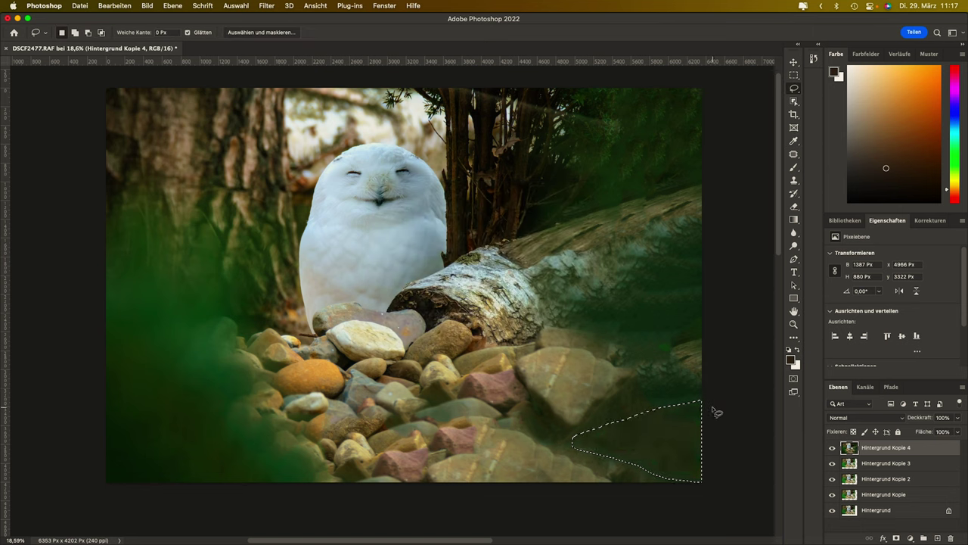
key(super+d)
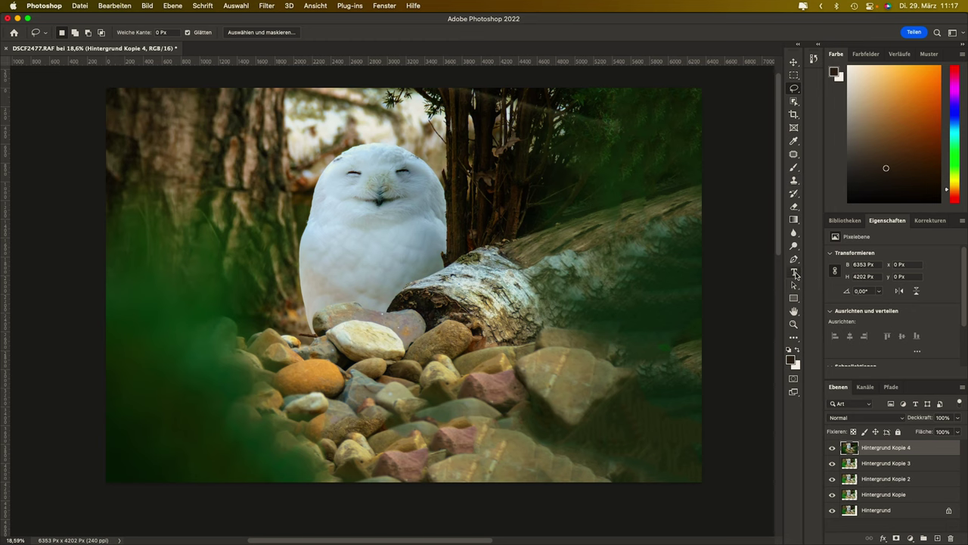
- Zoom in to check the lower-right rocks, then close DSCF2477.RAF choosing Speichern
click(793, 326)
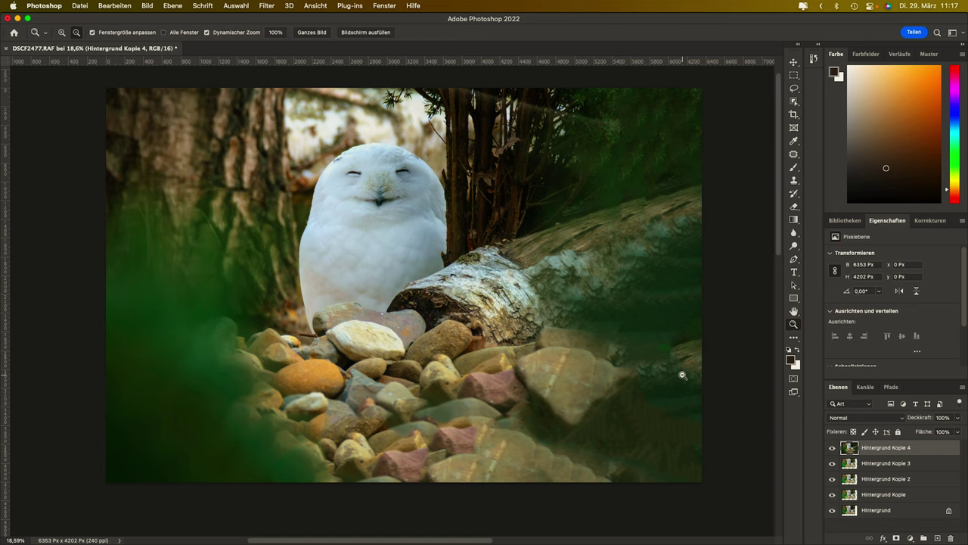
mouse_move(625, 426)
mouse_down()
mouse_move(677, 435)
mouse_move(631, 431)
mouse_up()
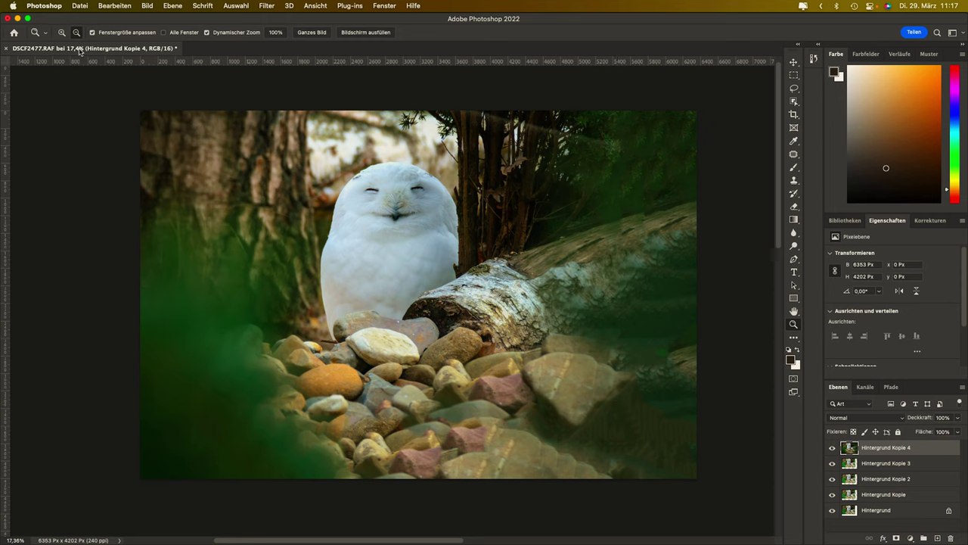
click(7, 17)
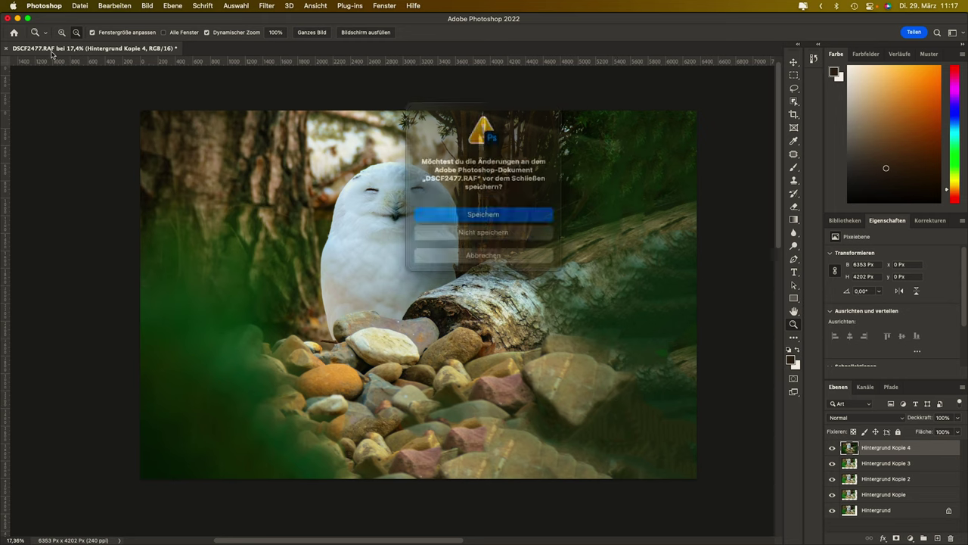
click(453, 215)
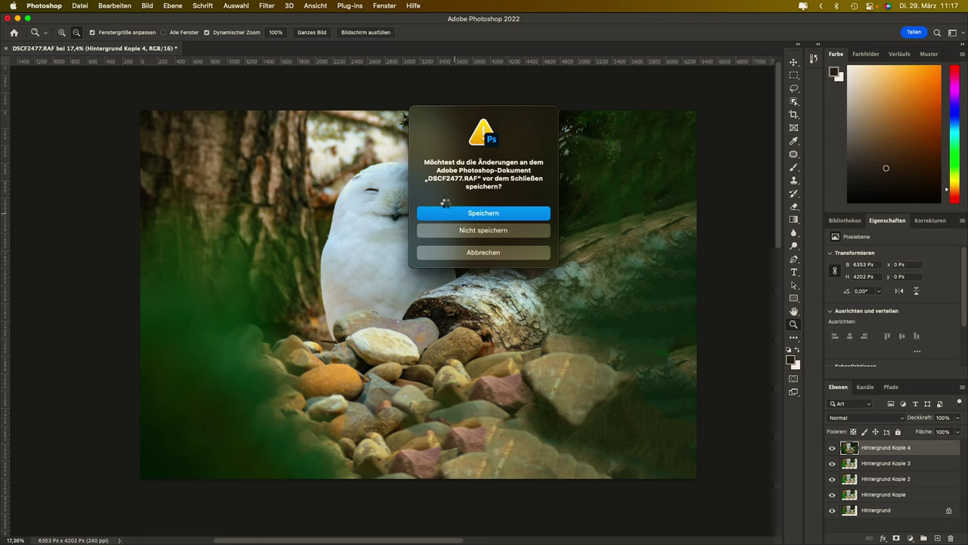